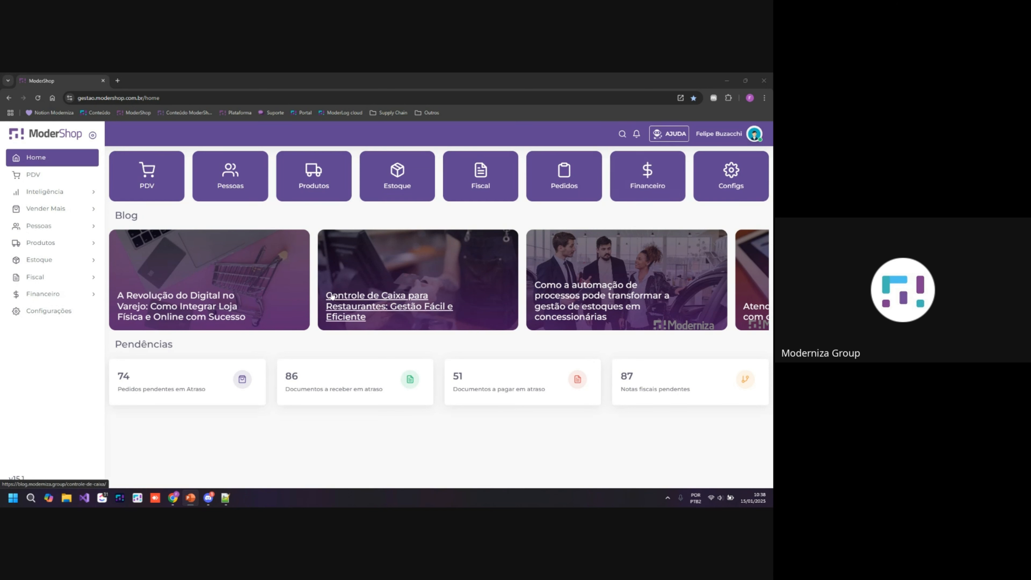
# Step: Look through the dashboards and reports available in the Inteligência section
pyautogui.click(46, 193)
pyautogui.click(44, 211)
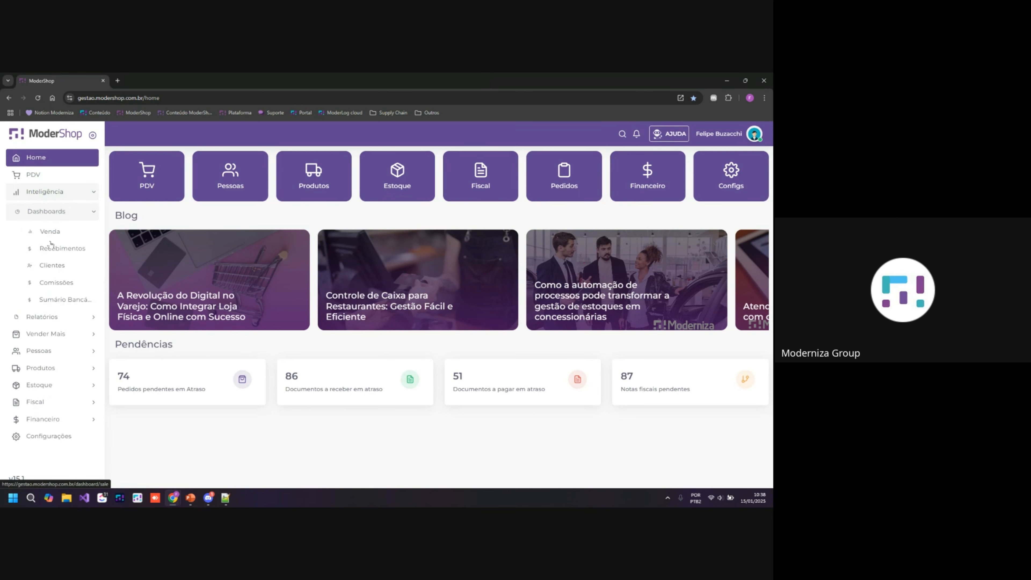
pyautogui.click(46, 211)
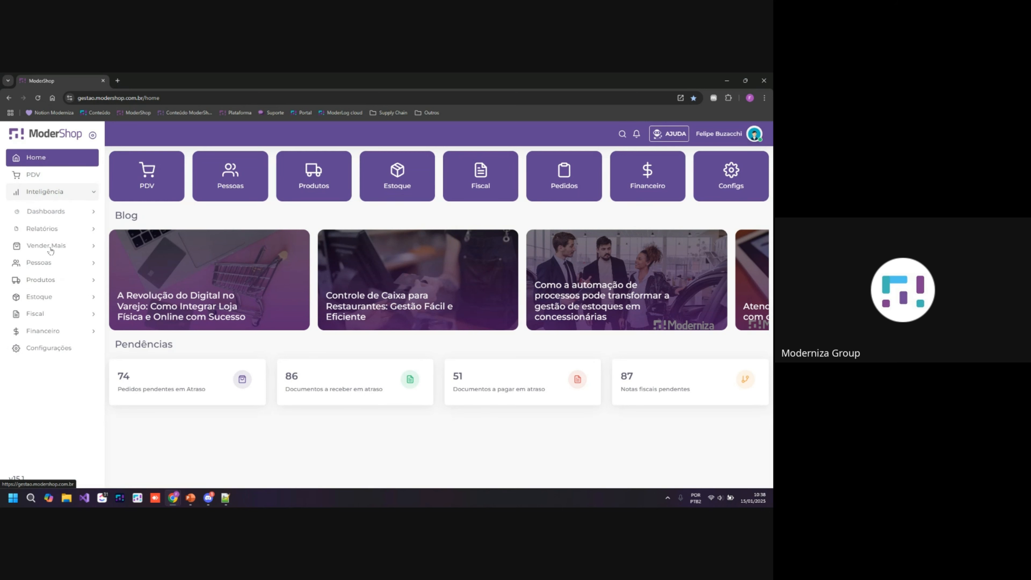
pyautogui.click(42, 229)
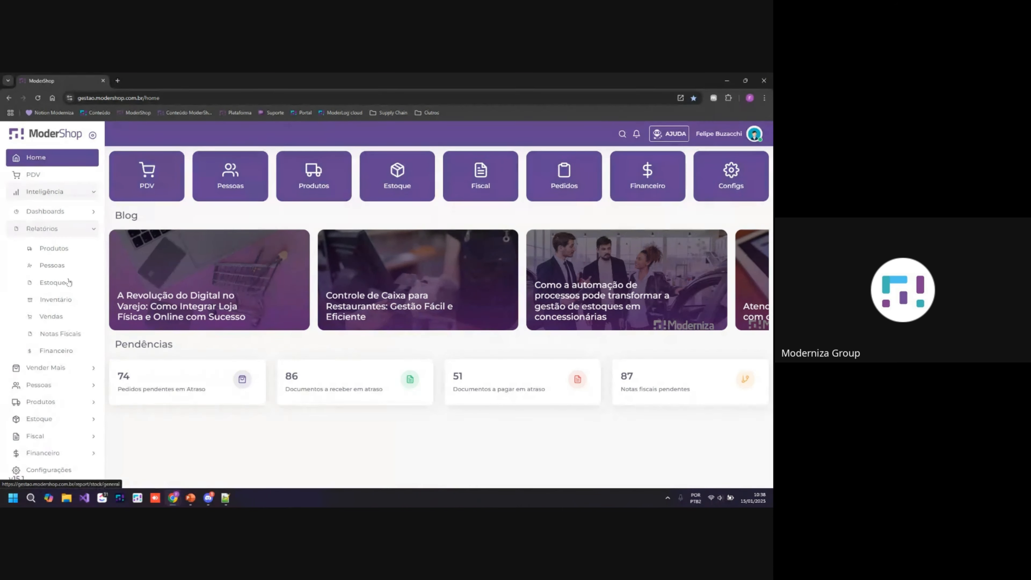
pyautogui.click(51, 230)
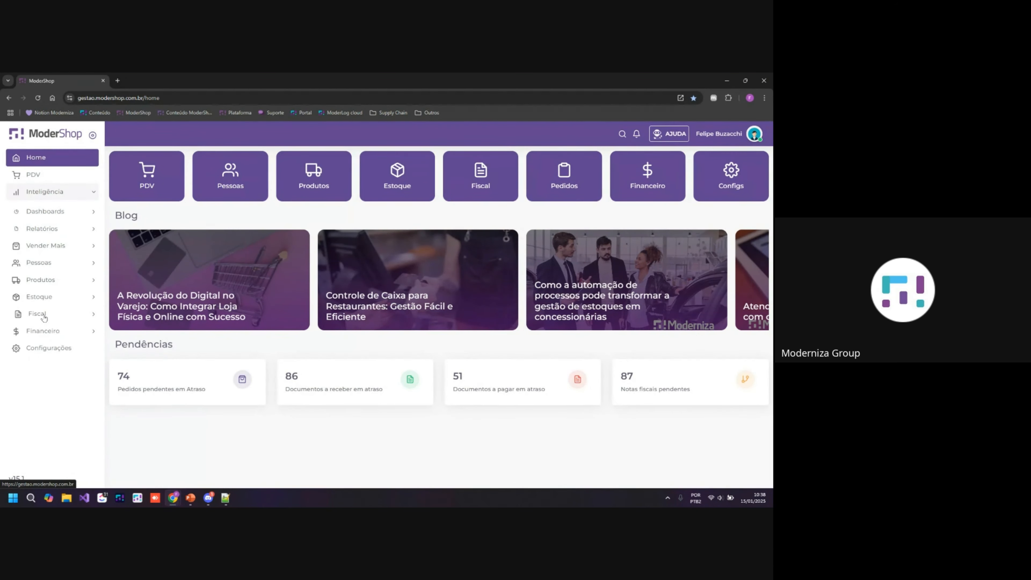
# Step: Open the Financeiro documents list and filter it by issue date starting from 02/12/2024
pyautogui.click(45, 332)
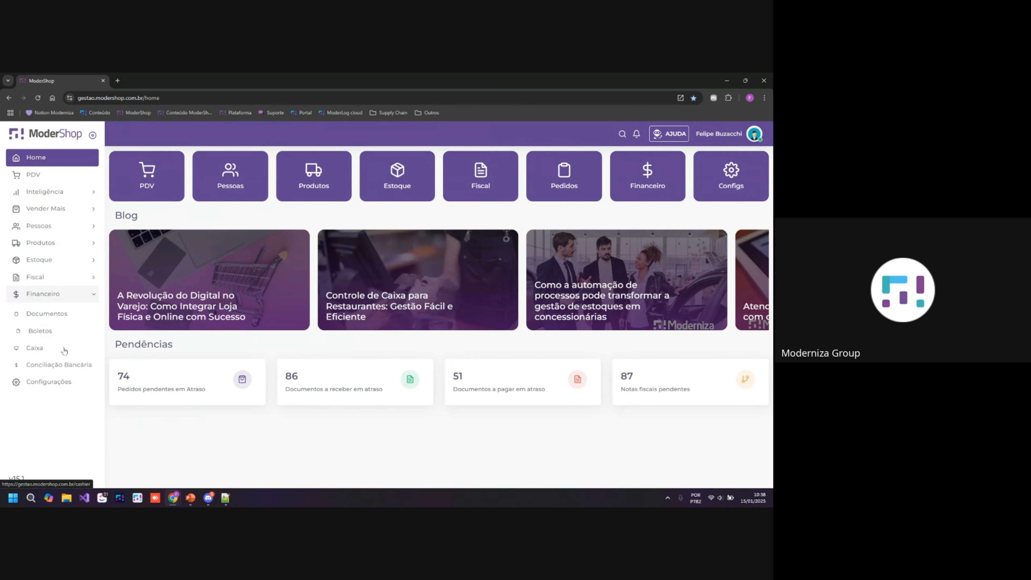
pyautogui.click(51, 320)
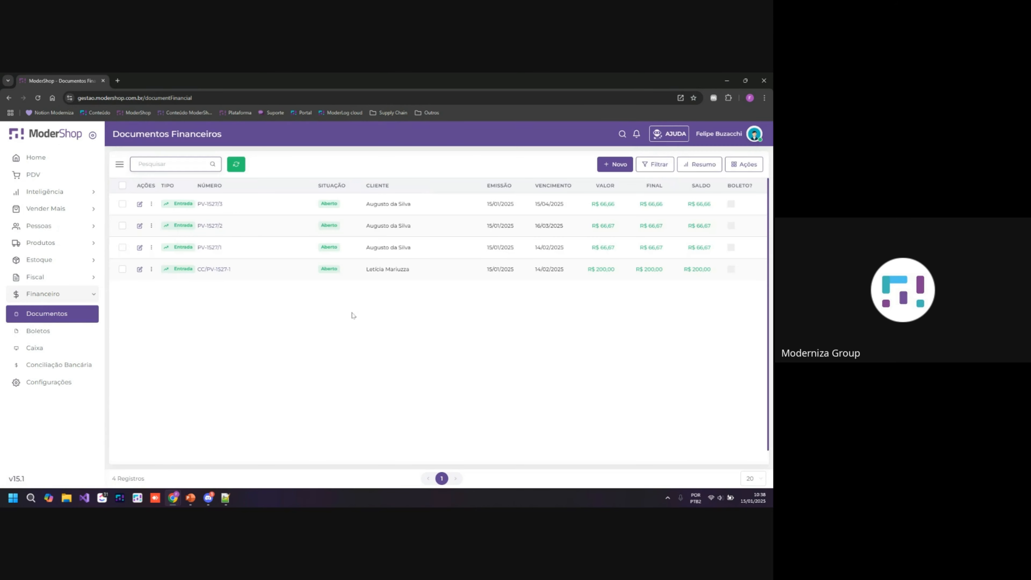
pyautogui.click(655, 164)
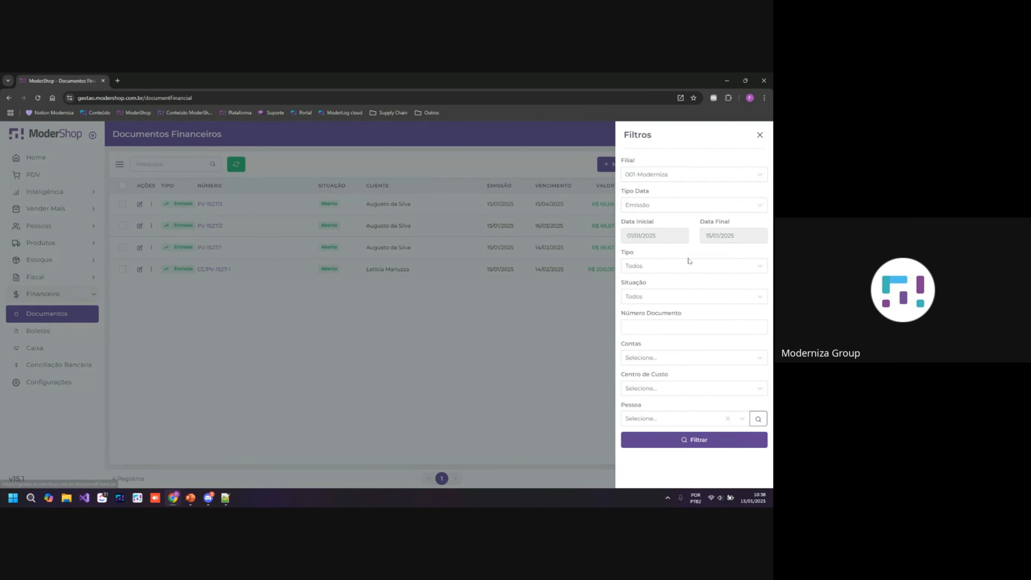
pyautogui.click(669, 241)
pyautogui.click(628, 252)
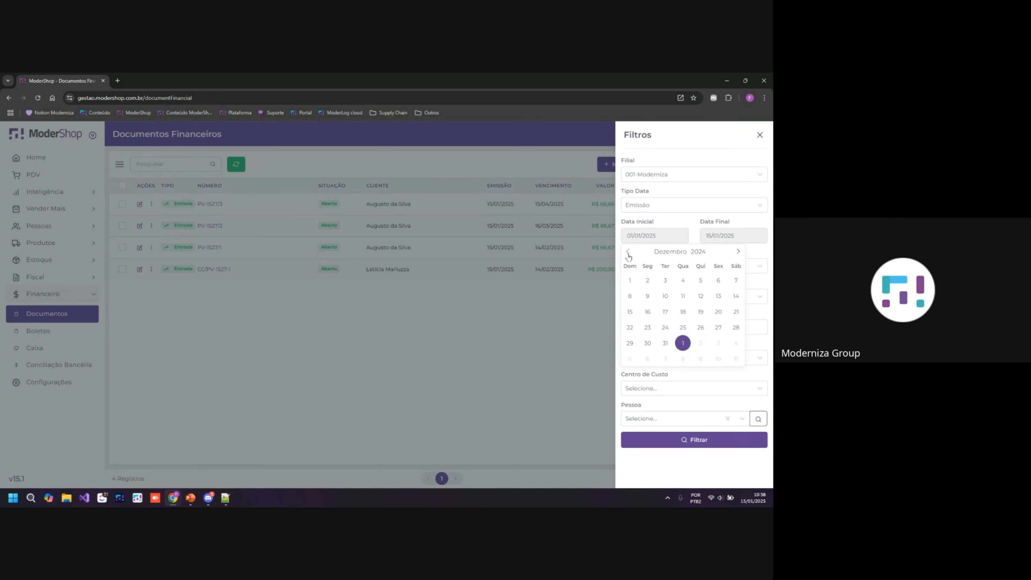
pyautogui.click(645, 282)
pyautogui.click(692, 440)
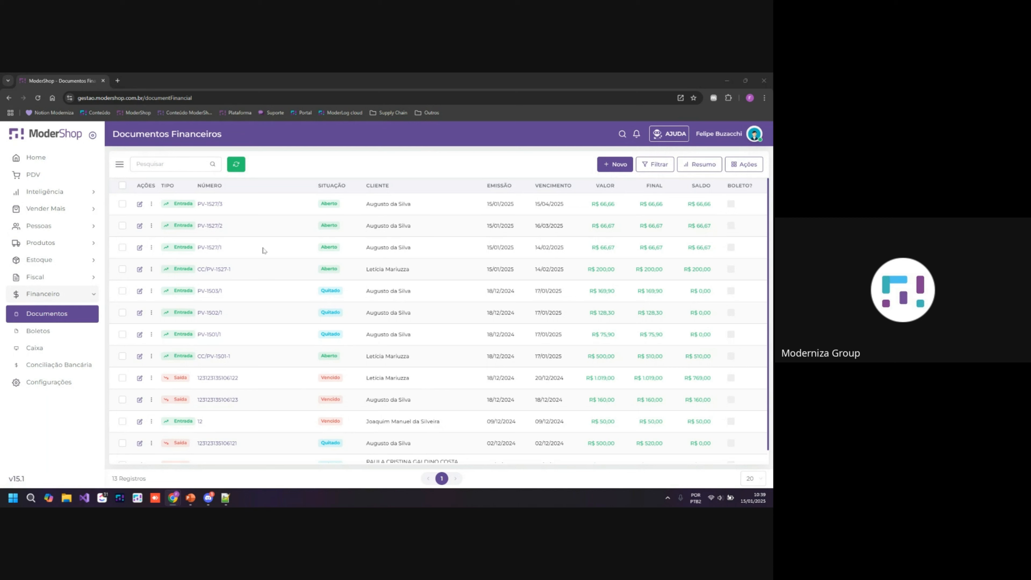
# Step: Examine the actions available for the second document in the list and the batch actions for multiple documents
pyautogui.click(151, 228)
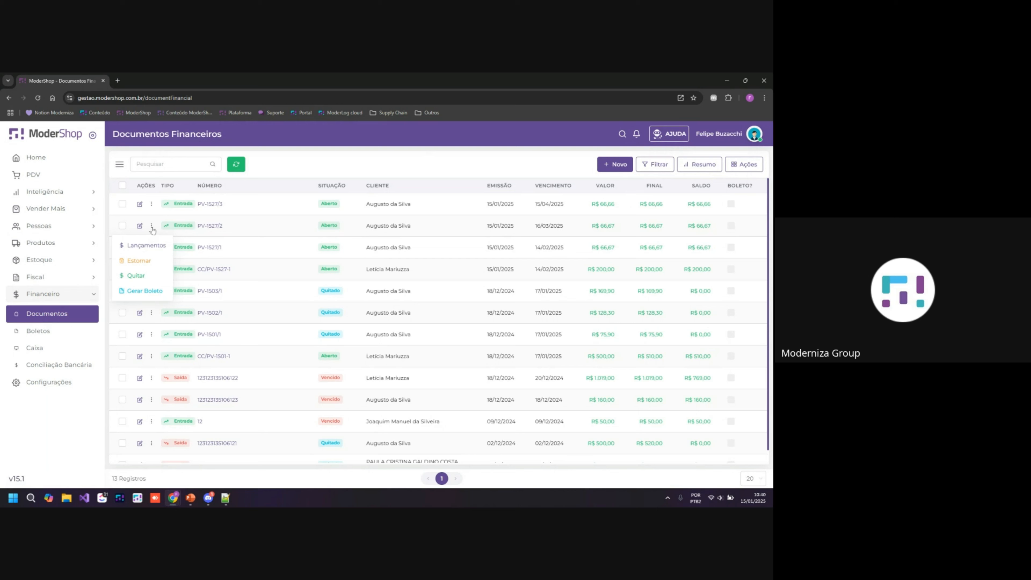
pyautogui.click(239, 235)
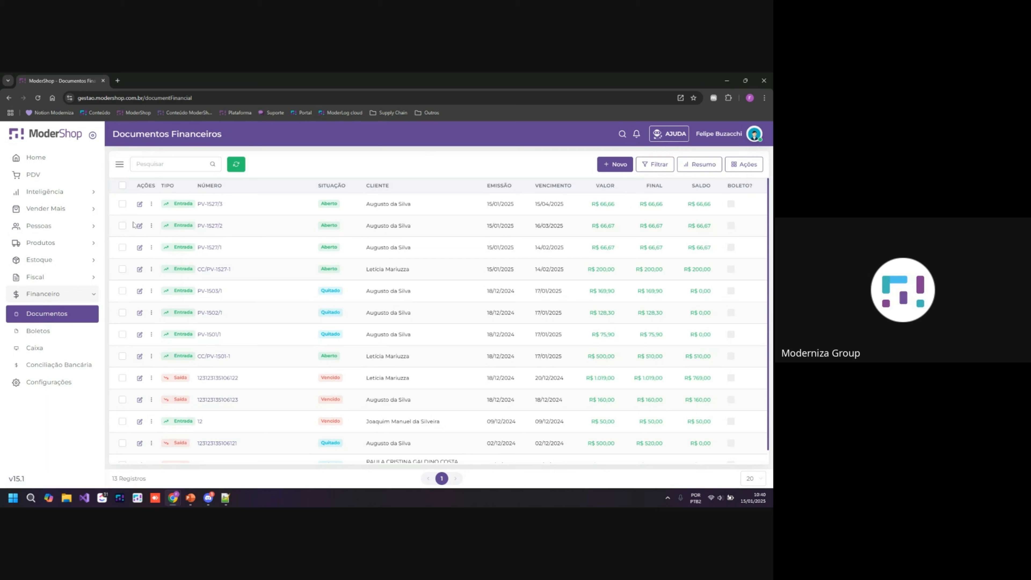
pyautogui.click(121, 167)
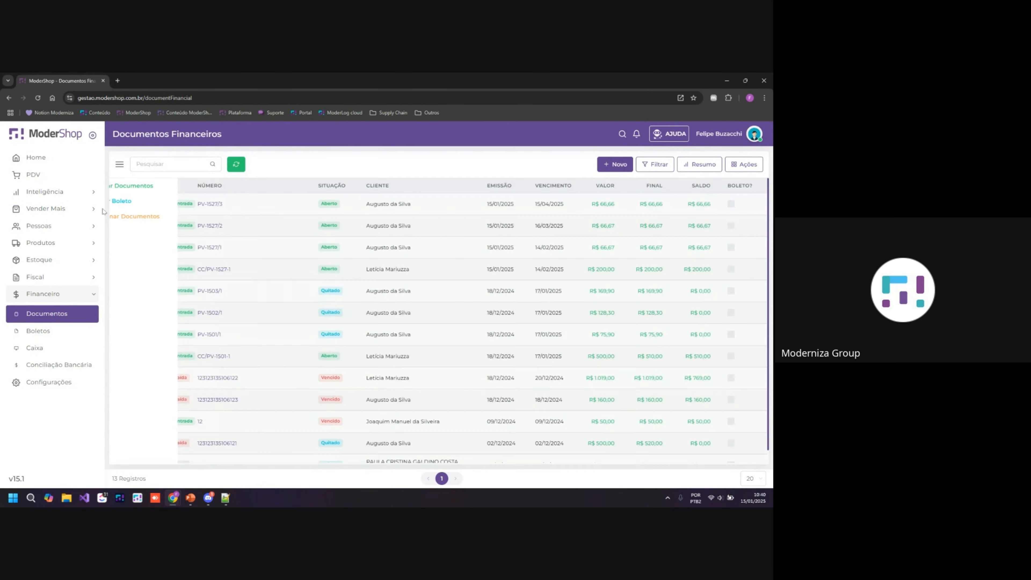
# Step: Select the first three open documents, view the batch actions that apply to them, and clear the selection
pyautogui.click(122, 203)
pyautogui.click(122, 225)
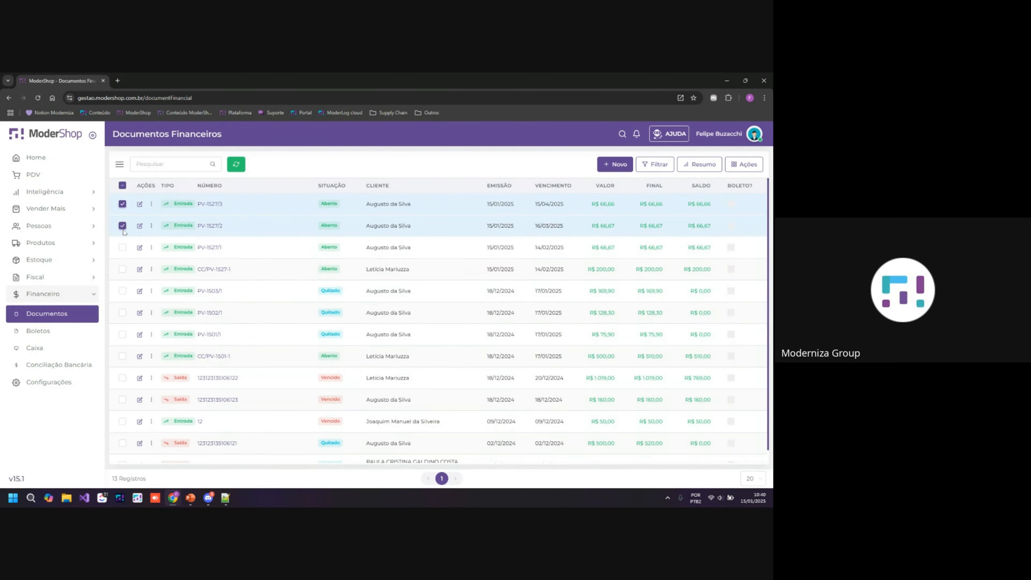
pyautogui.click(122, 247)
pyautogui.click(119, 164)
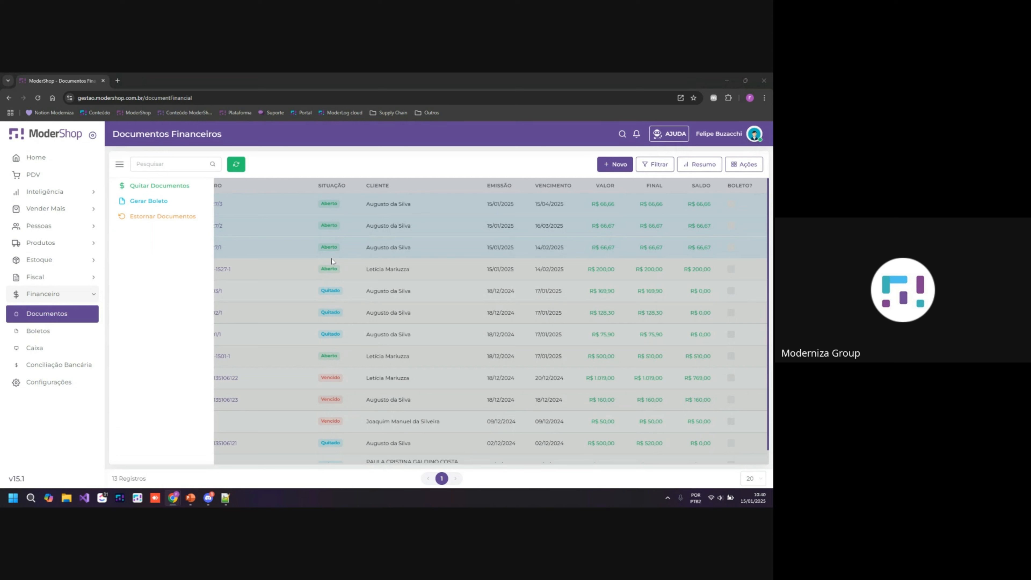
pyautogui.click(119, 168)
pyautogui.click(122, 247)
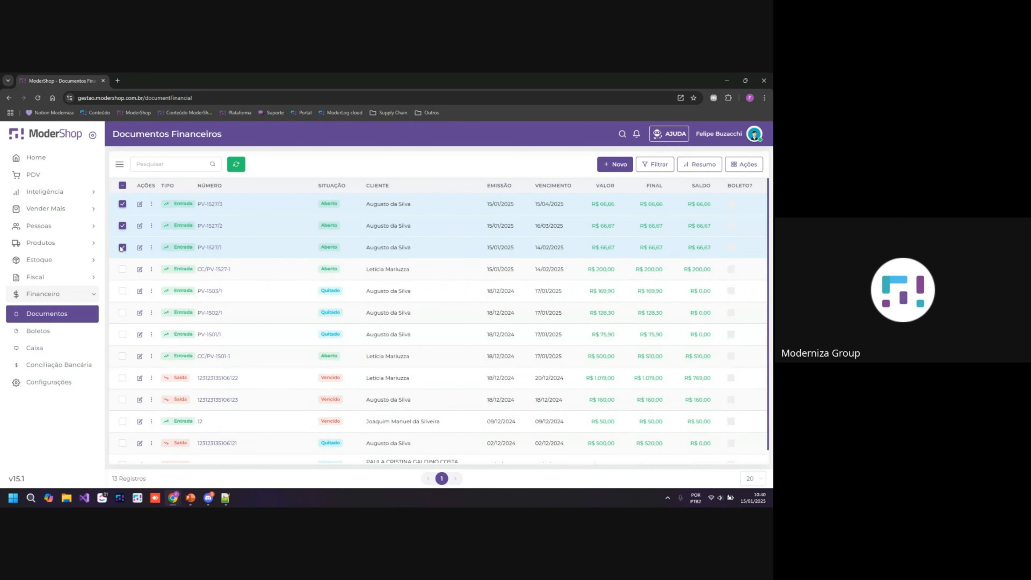
pyautogui.click(123, 225)
pyautogui.click(122, 204)
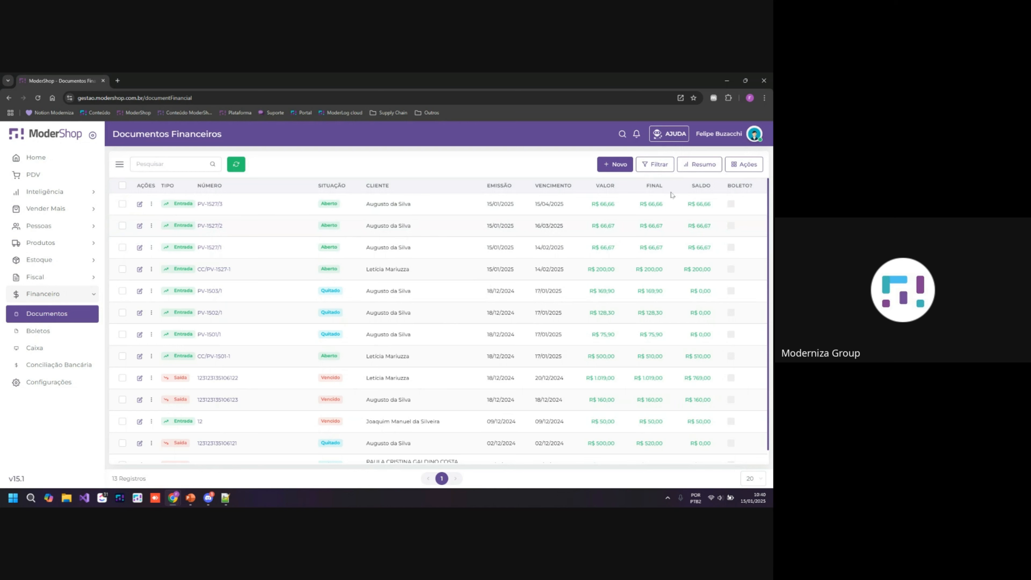
# Step: View the Resumo of the filtered documents and the general Ações dos Documentos options
pyautogui.click(696, 164)
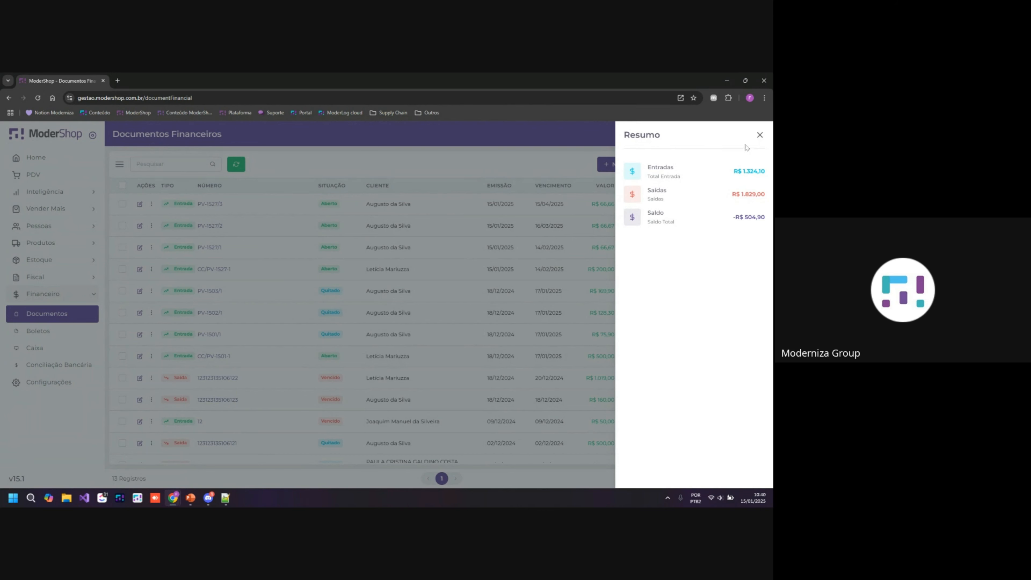
pyautogui.click(760, 135)
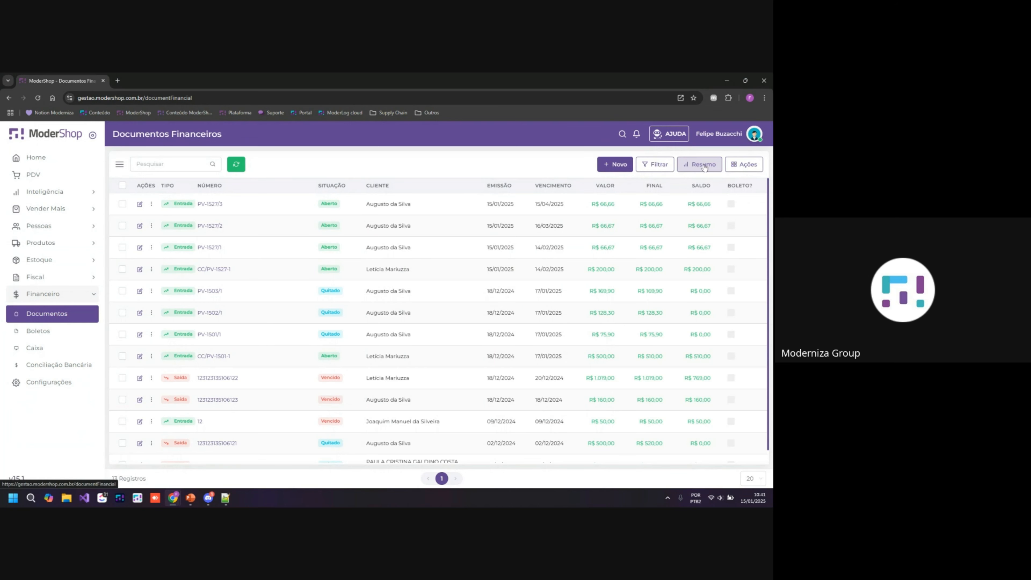
pyautogui.click(738, 165)
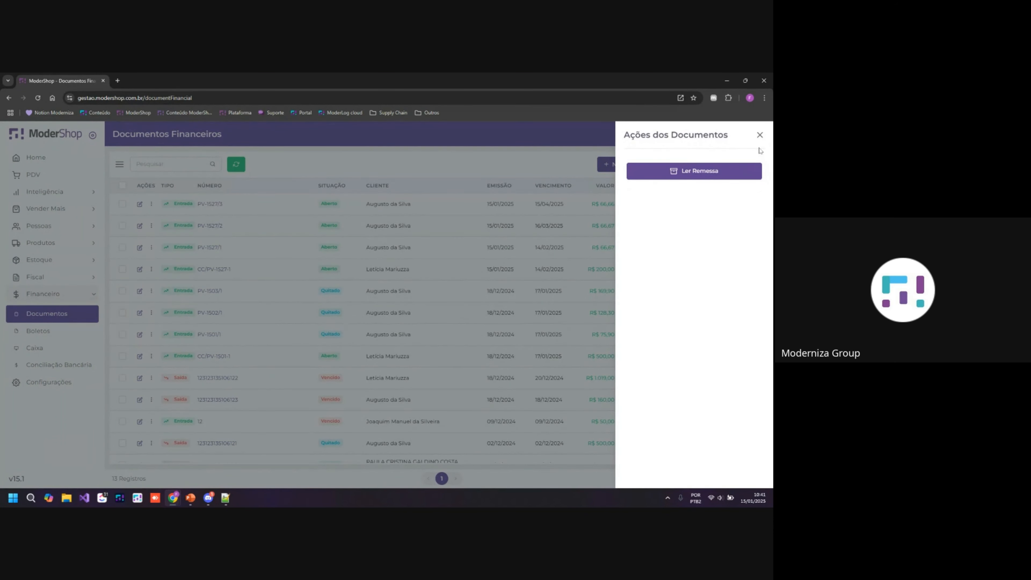
pyautogui.click(760, 136)
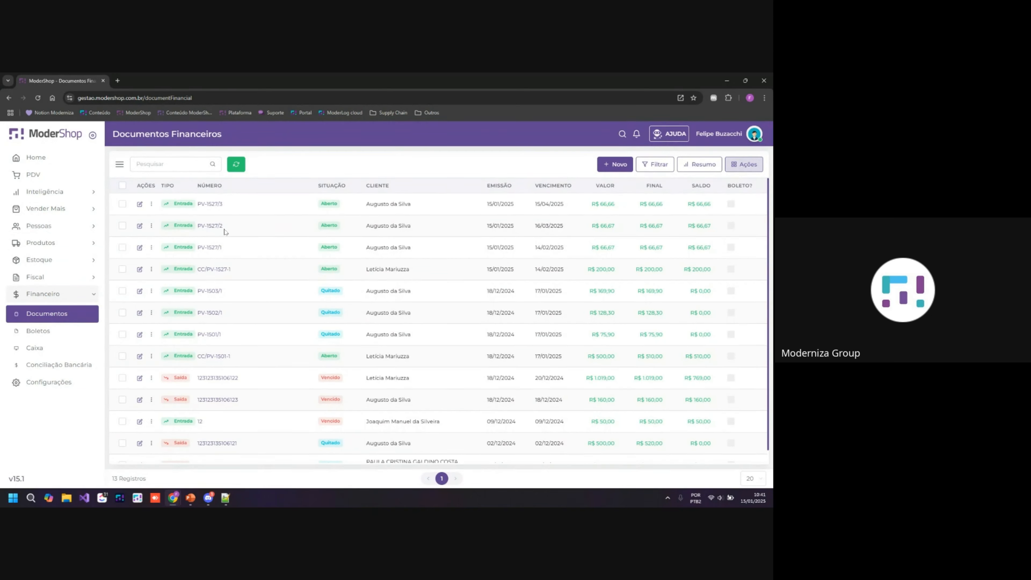
# Step: Open the first document in the list and examine the choices for its Contas and Centro de Custo
pyautogui.click(211, 205)
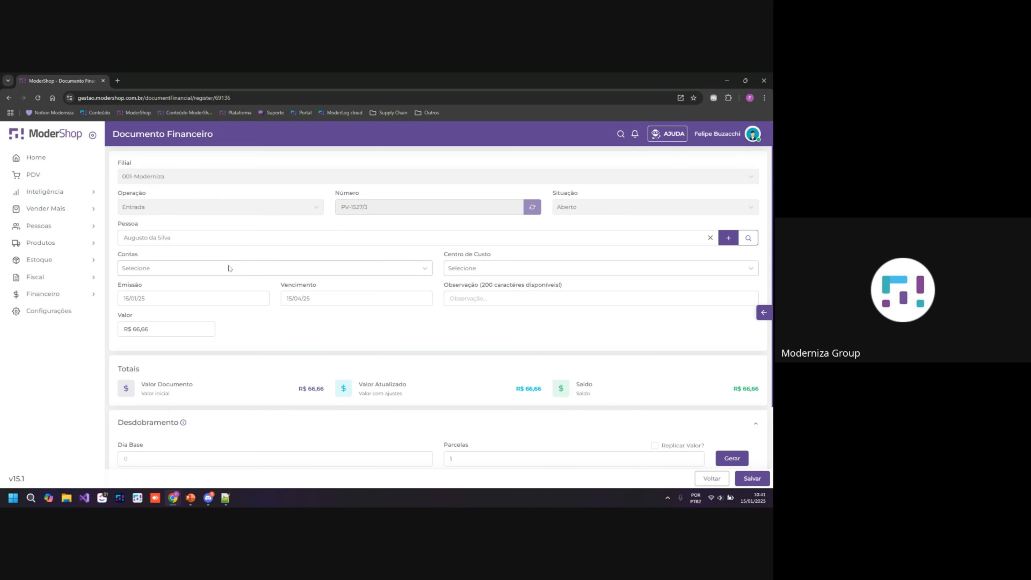
pyautogui.scroll(-1, 229, 268)
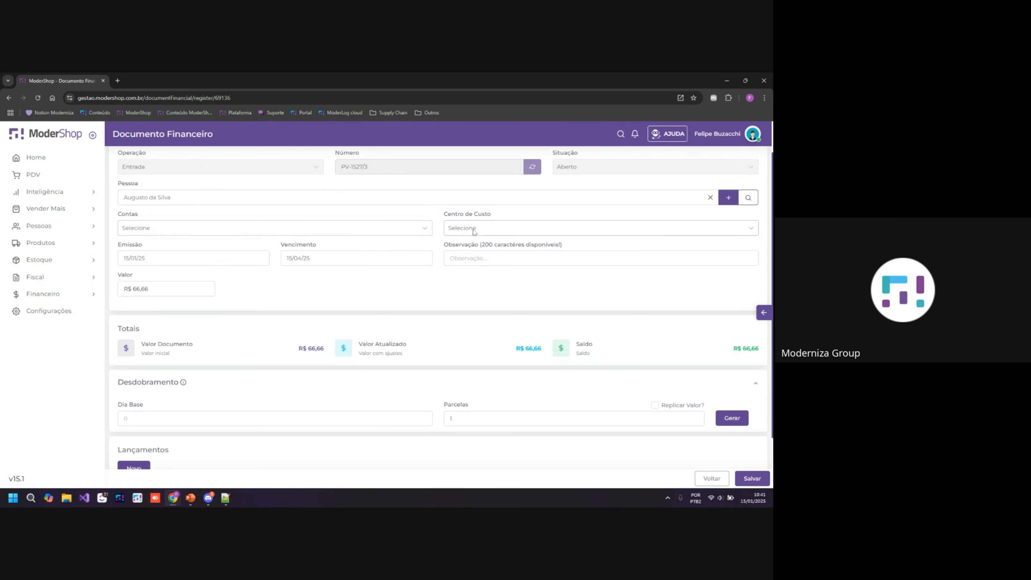
pyautogui.click(298, 235)
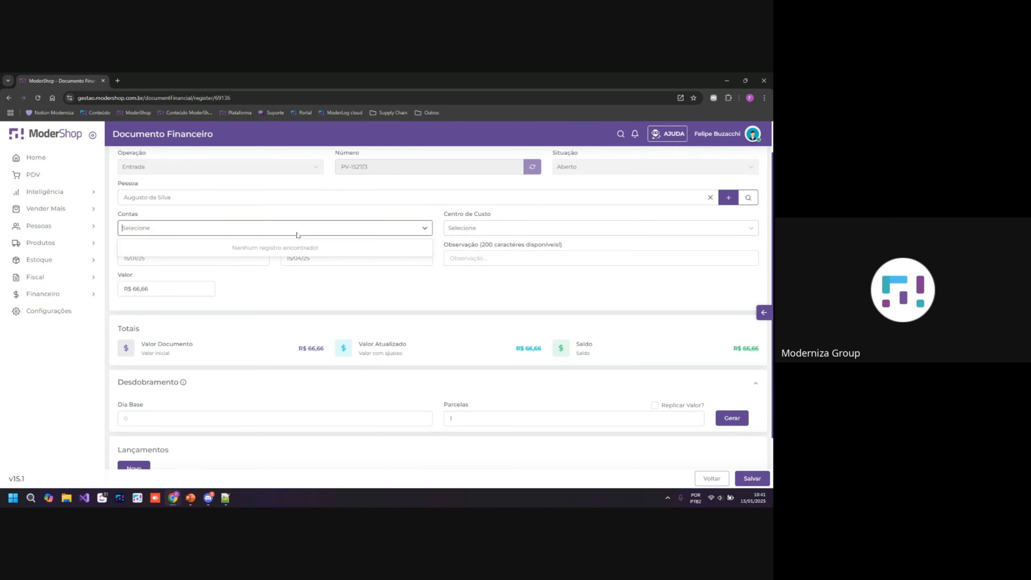
pyautogui.click(624, 231)
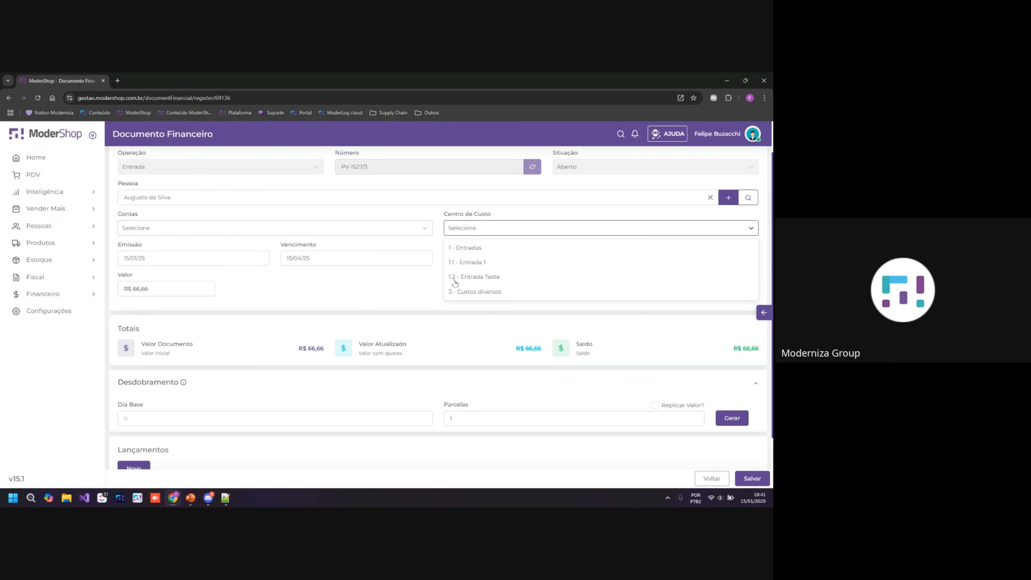
pyautogui.click(250, 245)
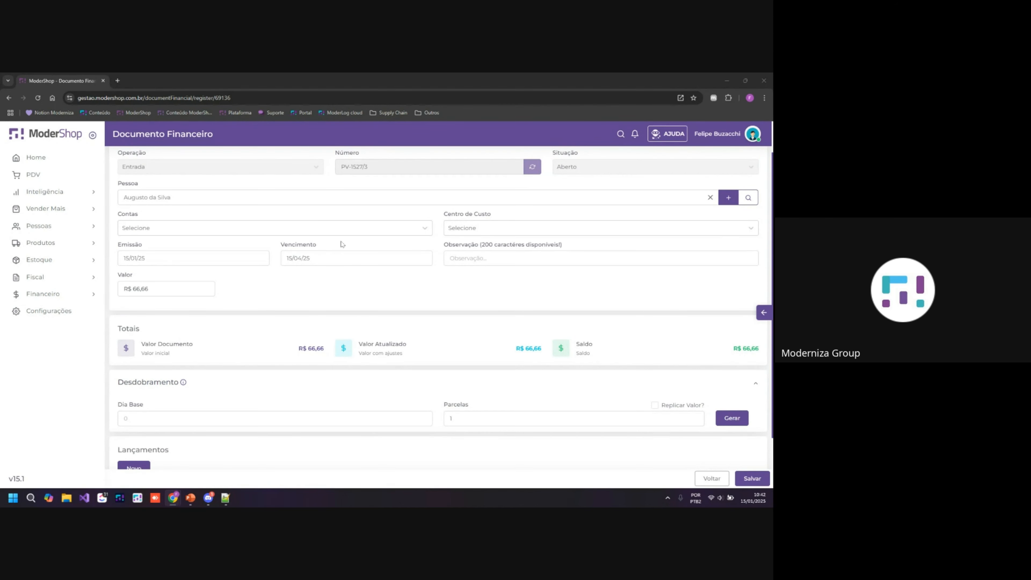
# Step: Review the document's Totais, Desdobramento and Lançamentos sections, and view the form for a new entry
pyautogui.scroll(1, 438, 281)
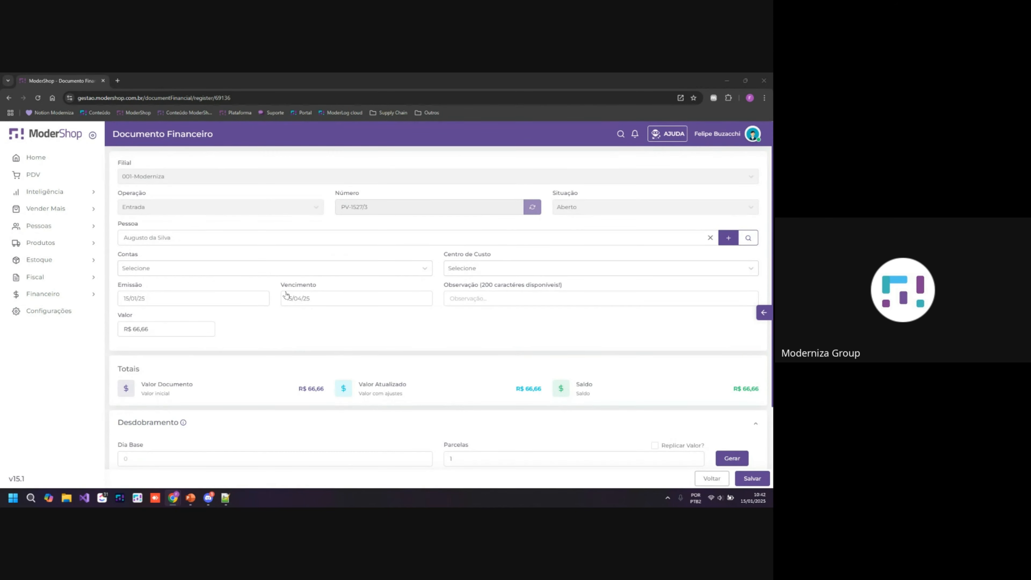
pyautogui.scroll(-2, 285, 298)
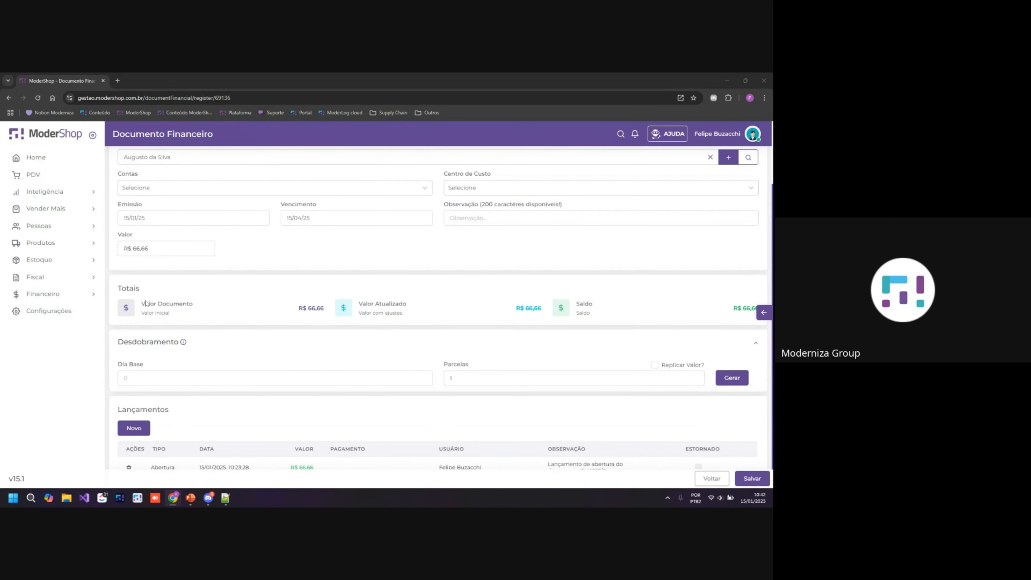
pyautogui.scroll(-1, 429, 311)
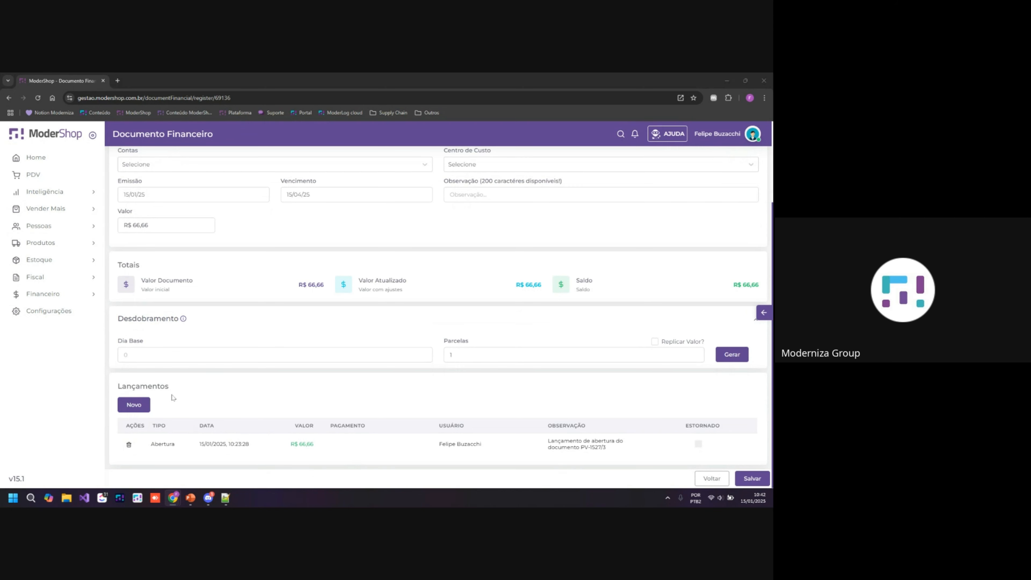
pyautogui.click(144, 411)
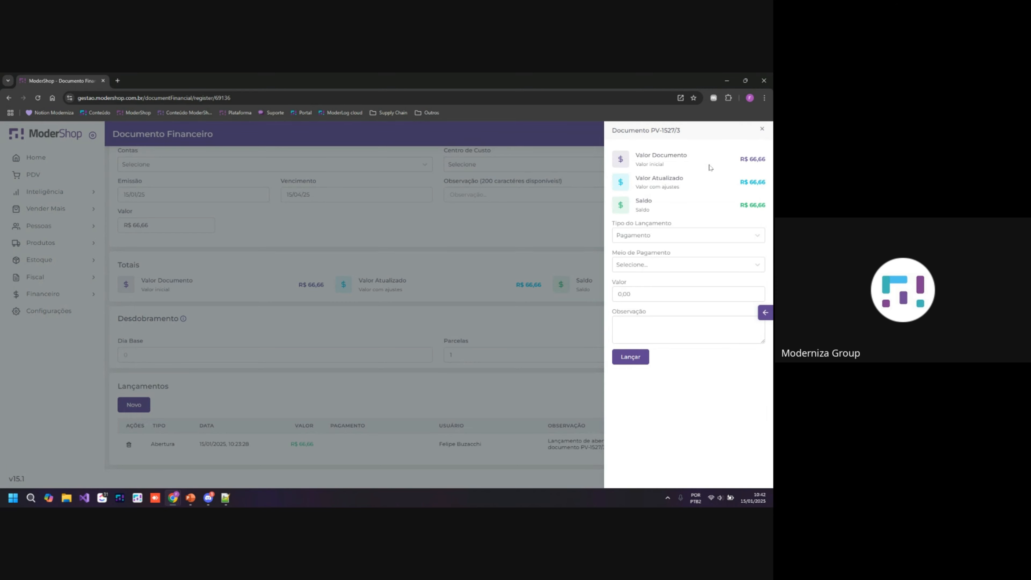
pyautogui.click(748, 141)
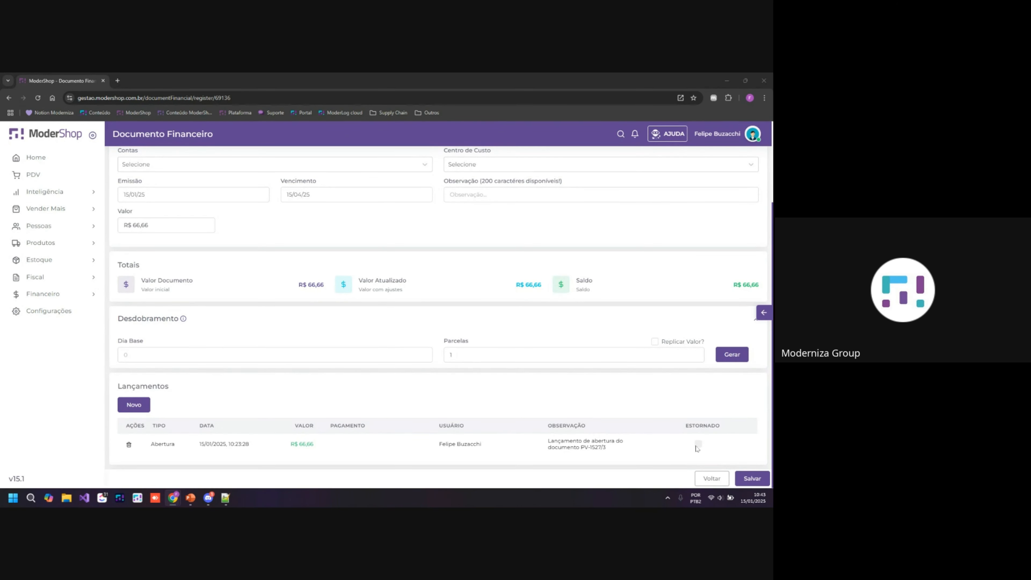
# Step: Add an Acréscimo entry of R$ 4,44 to the document's Lançamentos with the observation "jzdfbjdfsbgjv"
pyautogui.scroll(1, 203, 389)
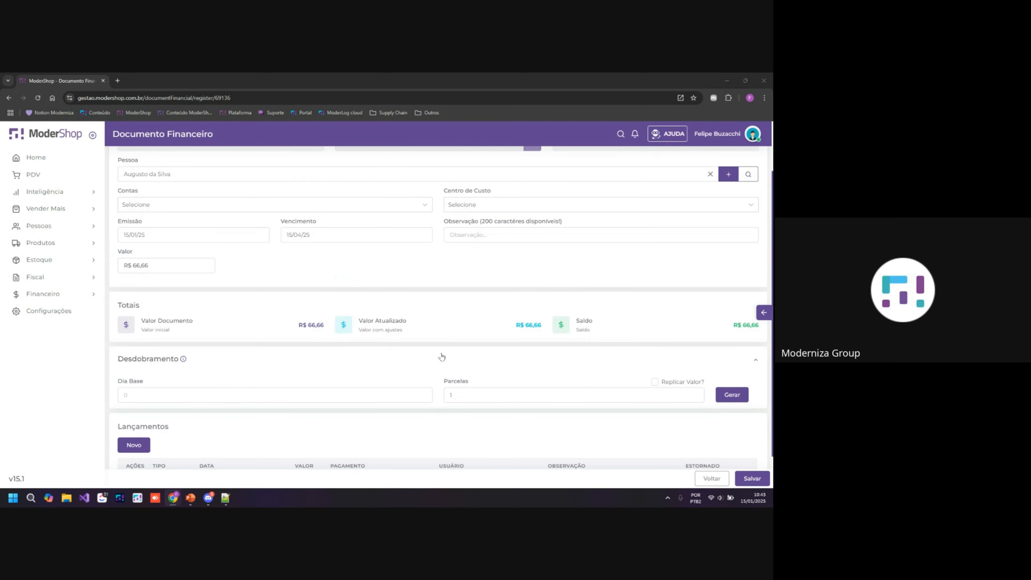
pyautogui.scroll(2, 434, 356)
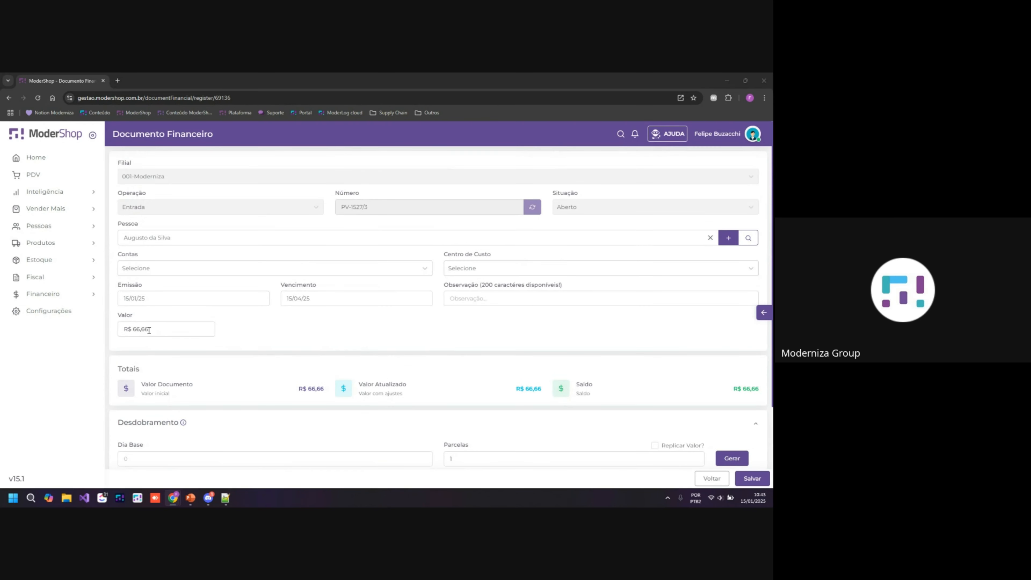
pyautogui.scroll(-3, 149, 329)
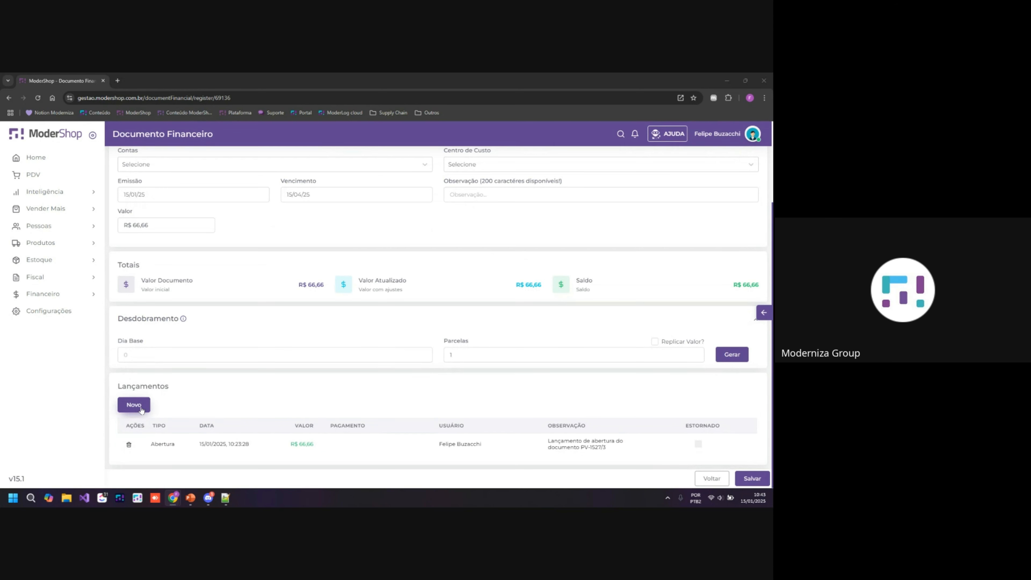
pyautogui.click(140, 407)
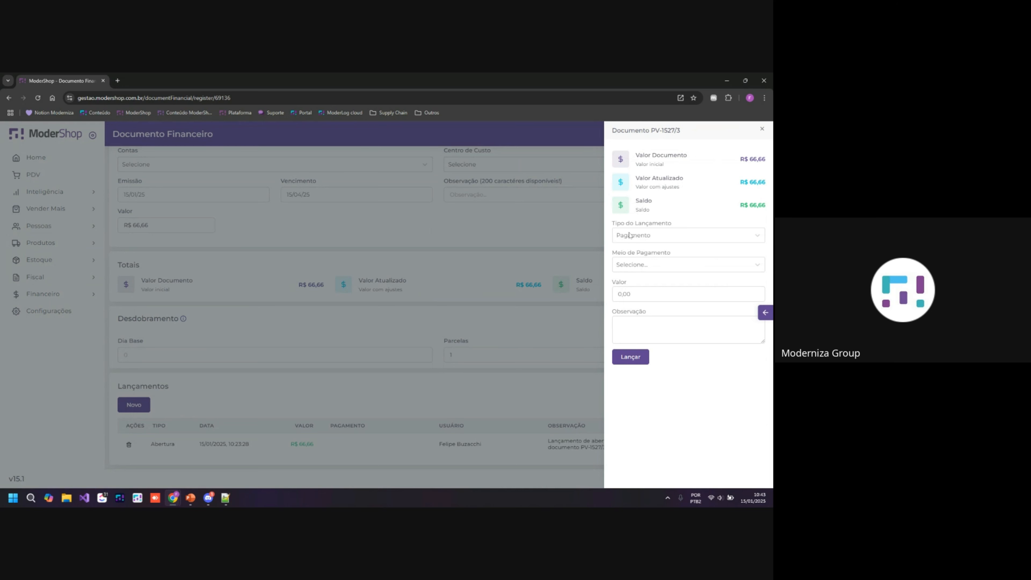
pyautogui.click(639, 238)
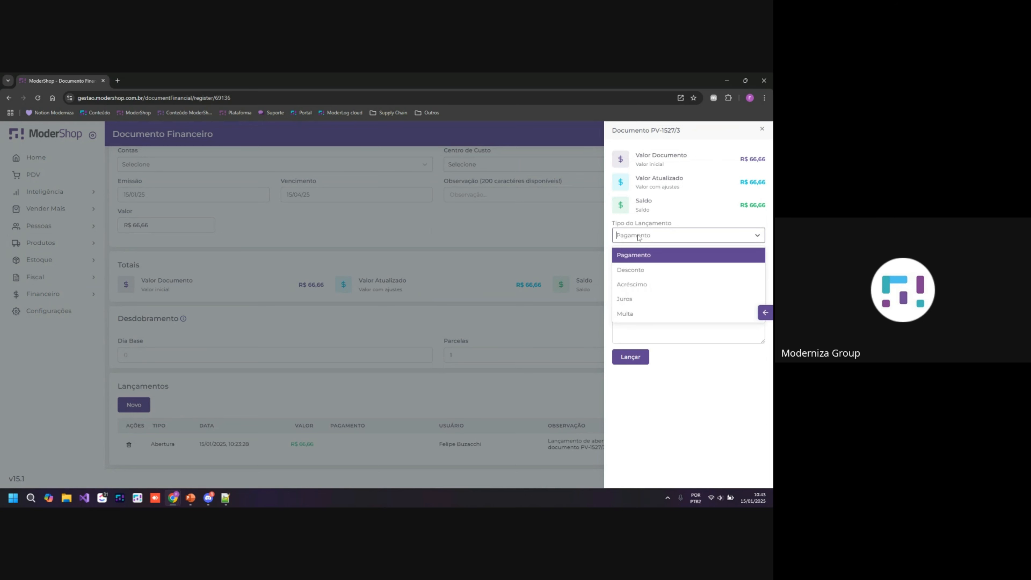
pyautogui.click(645, 287)
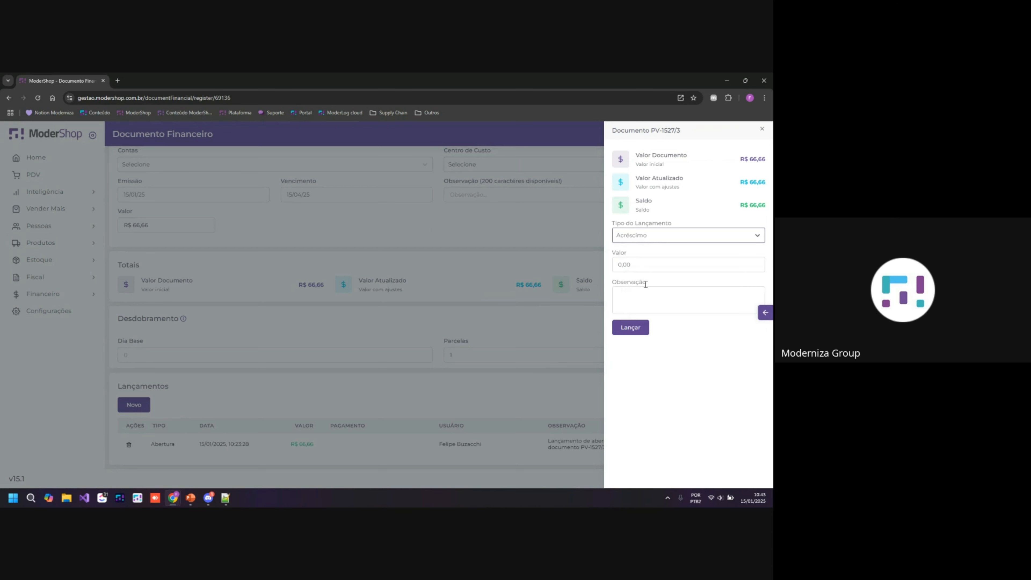
pyautogui.click(648, 268)
pyautogui.write('4,44')
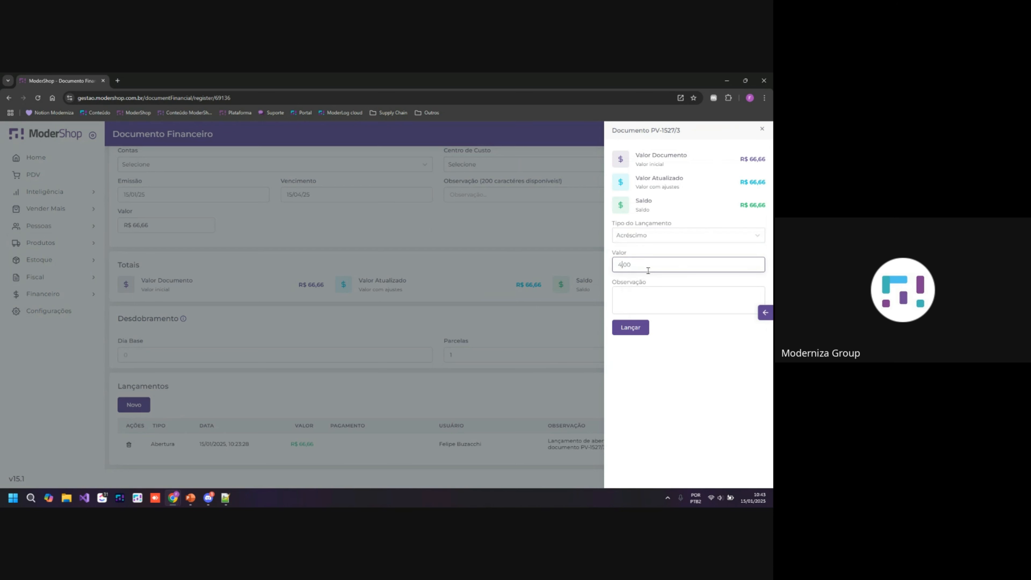
pyautogui.click(658, 301)
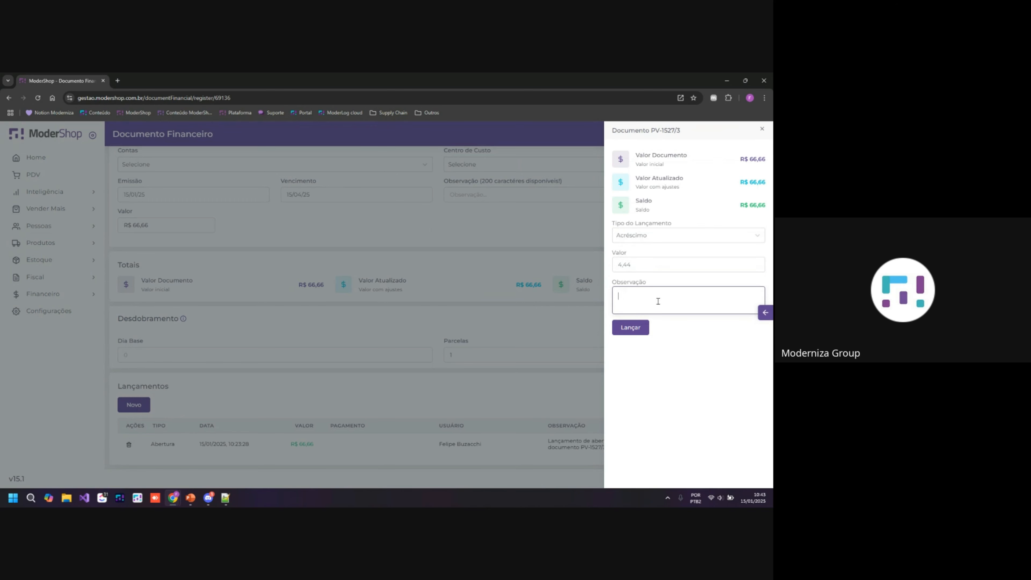
pyautogui.write('jzdfbjdfsbgjv')
pyautogui.click(629, 327)
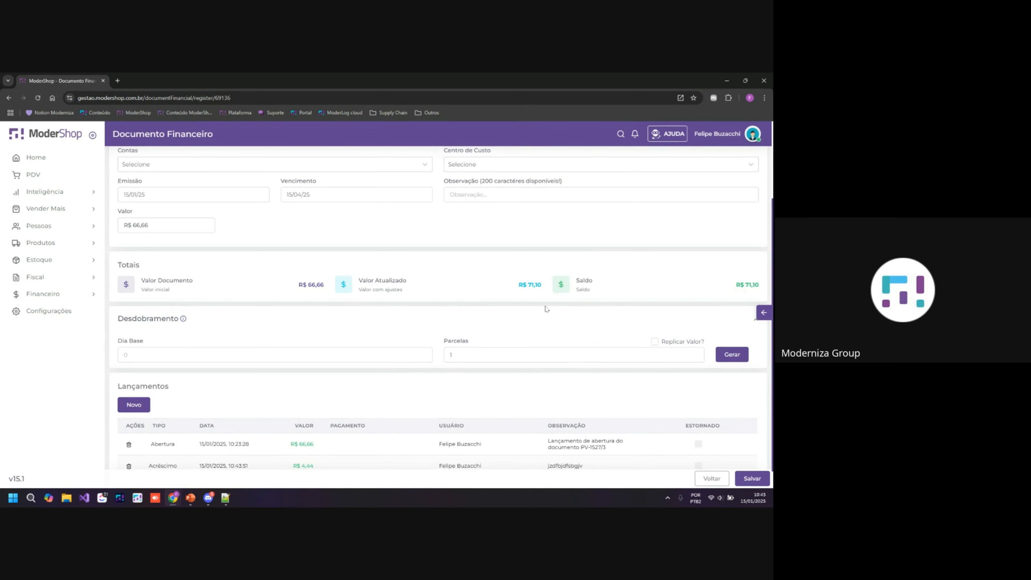
# Step: Check the new Acréscimo entry against the document's Totais and view the available Ações de Doc. Financeiros
pyautogui.scroll(-1, 470, 332)
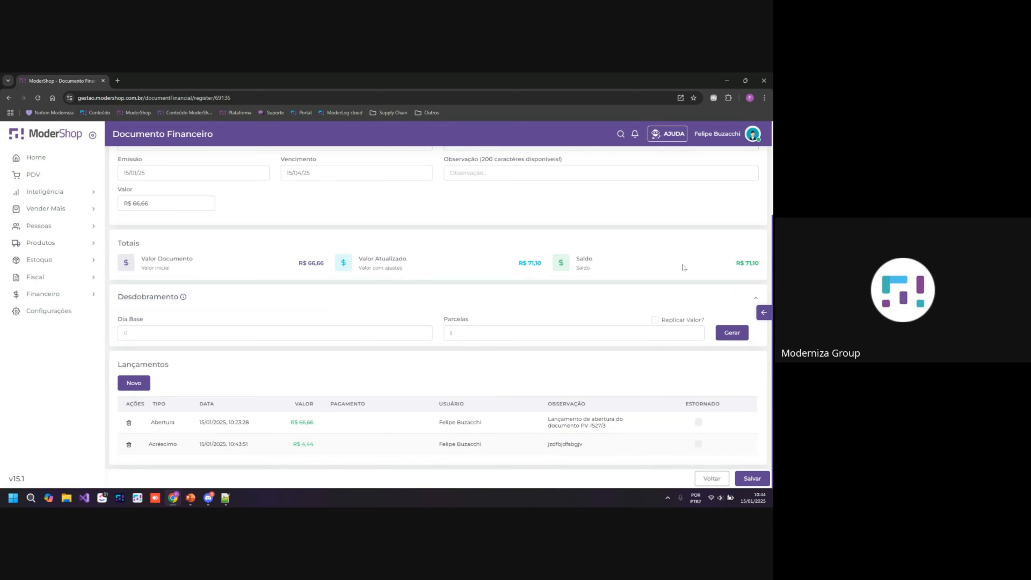
pyautogui.scroll(1, 678, 280)
pyautogui.scroll(-1, 666, 294)
pyautogui.click(764, 312)
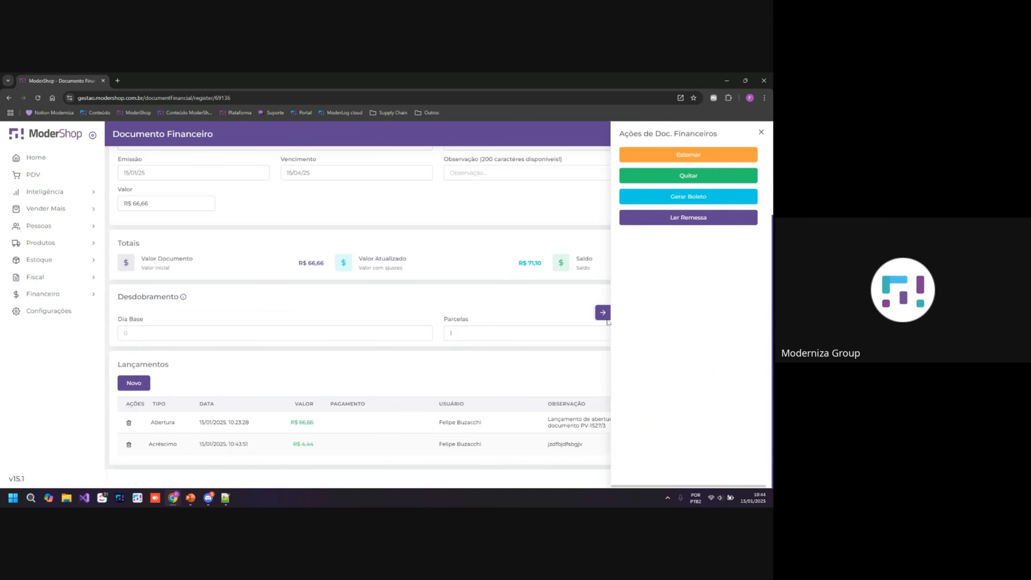
# Step: Add a Pagamento entry of R$ 1,70 in Dinheiro to Conta 2 with the observation "hjdfbjdsjg"
pyautogui.click(134, 382)
pyautogui.click(667, 241)
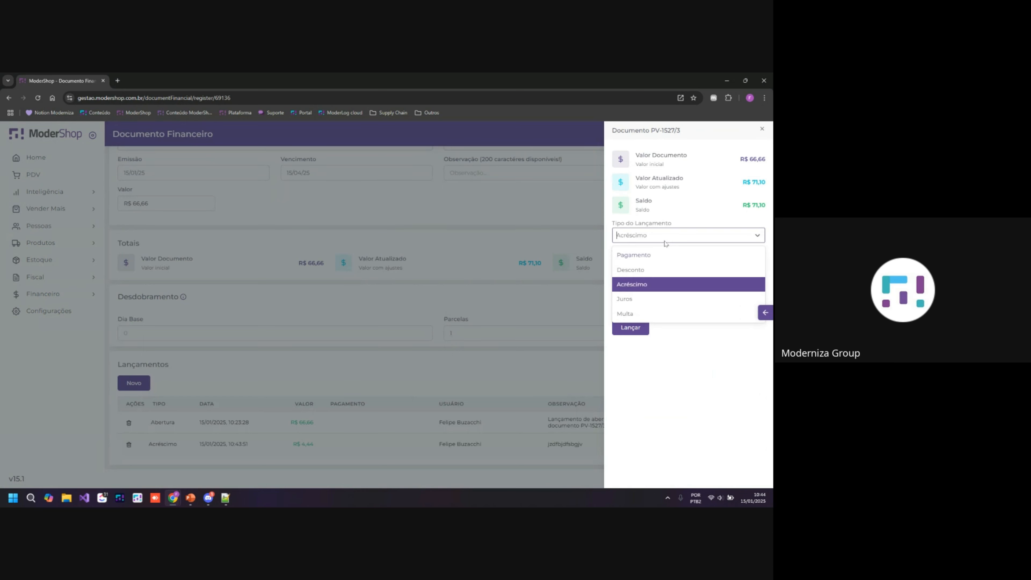
pyautogui.click(660, 256)
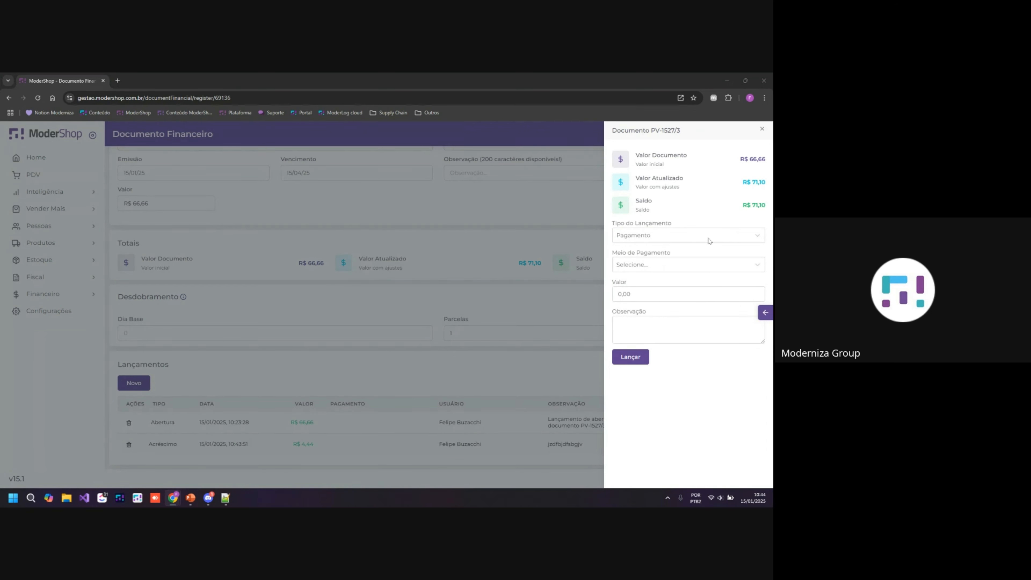
pyautogui.click(670, 268)
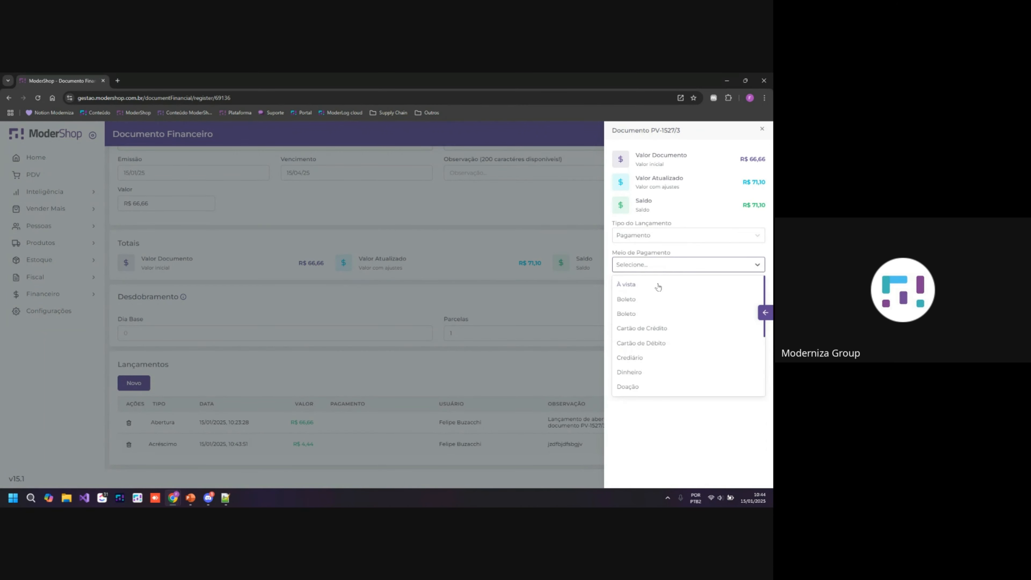
pyautogui.click(643, 373)
pyautogui.click(654, 300)
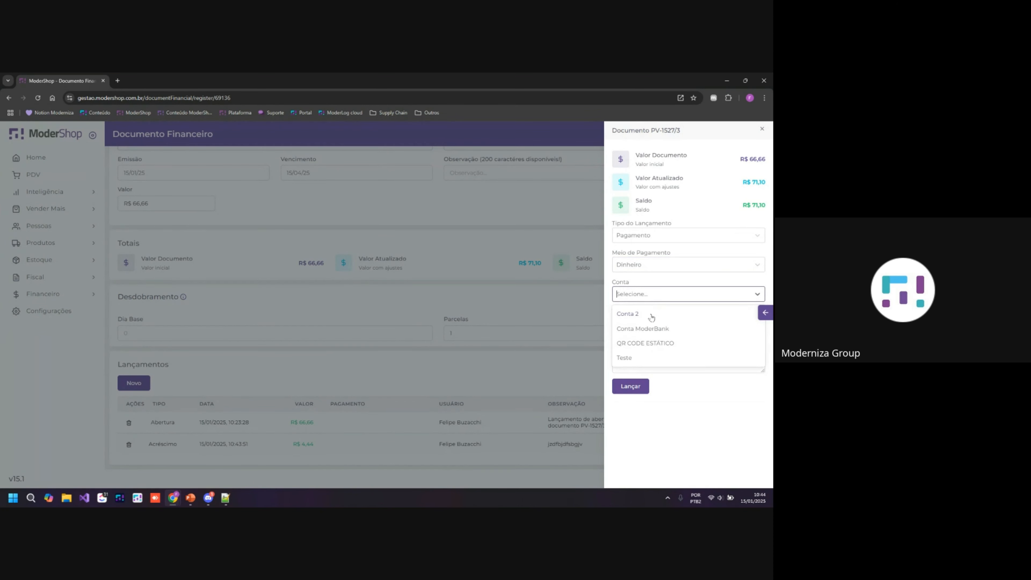
pyautogui.click(651, 319)
pyautogui.click(650, 322)
pyautogui.write('1,70')
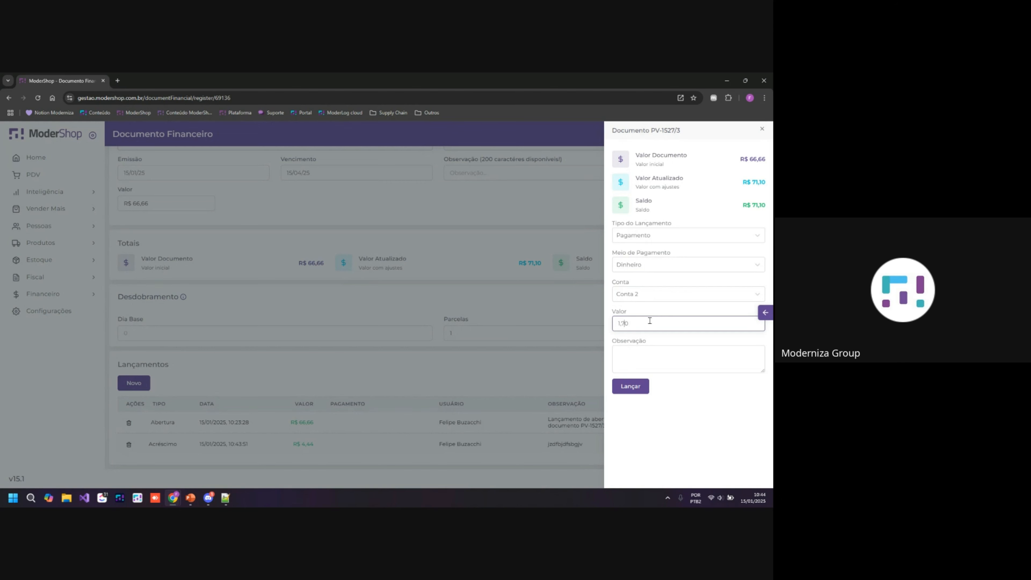
pyautogui.press('Tab')
pyautogui.write('hjdfbjdsjg')
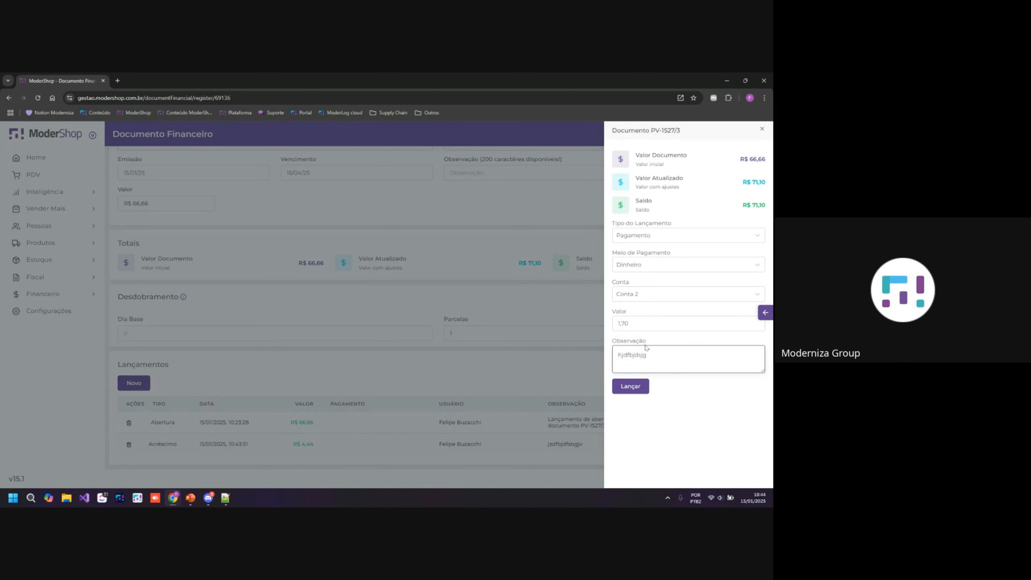
pyautogui.click(640, 381)
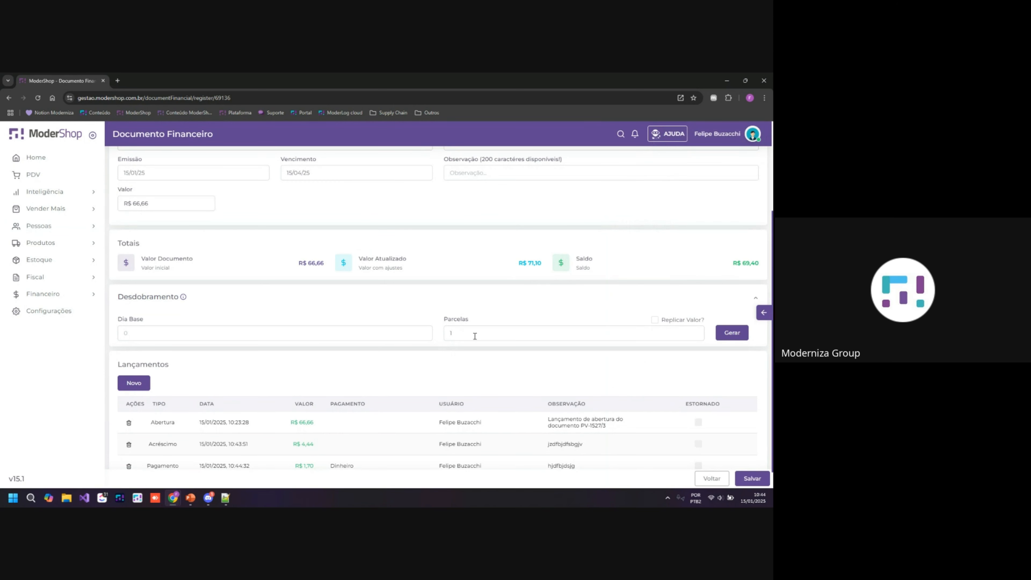
# Step: Try to reverse the Pagamento entry with the observation "dstwdhrthd" and dismiss the notice
pyautogui.scroll(-1, 424, 345)
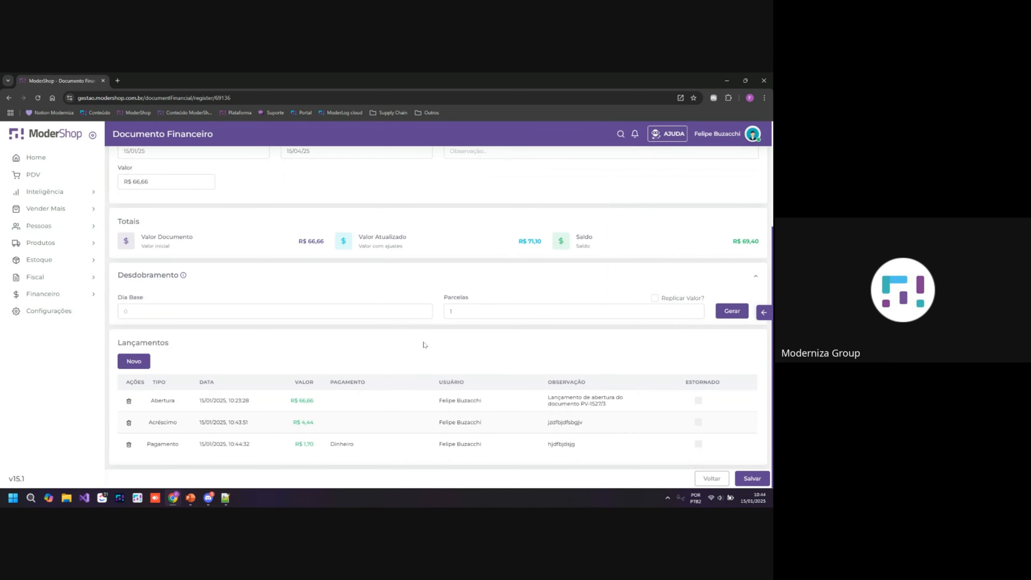
pyautogui.click(129, 445)
pyautogui.click(328, 323)
pyautogui.write('dstwdhrthd')
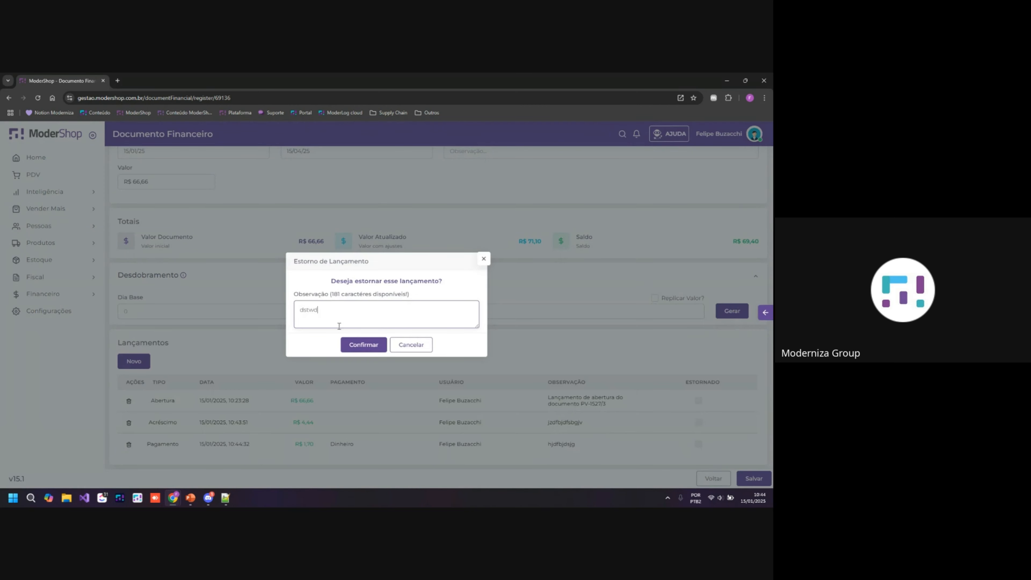
pyautogui.click(355, 345)
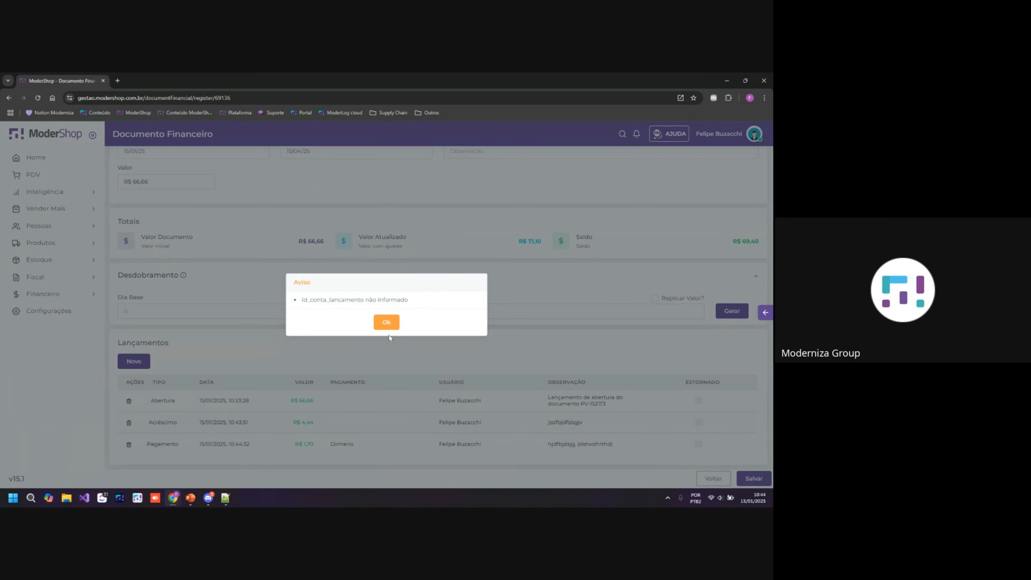
pyautogui.click(387, 322)
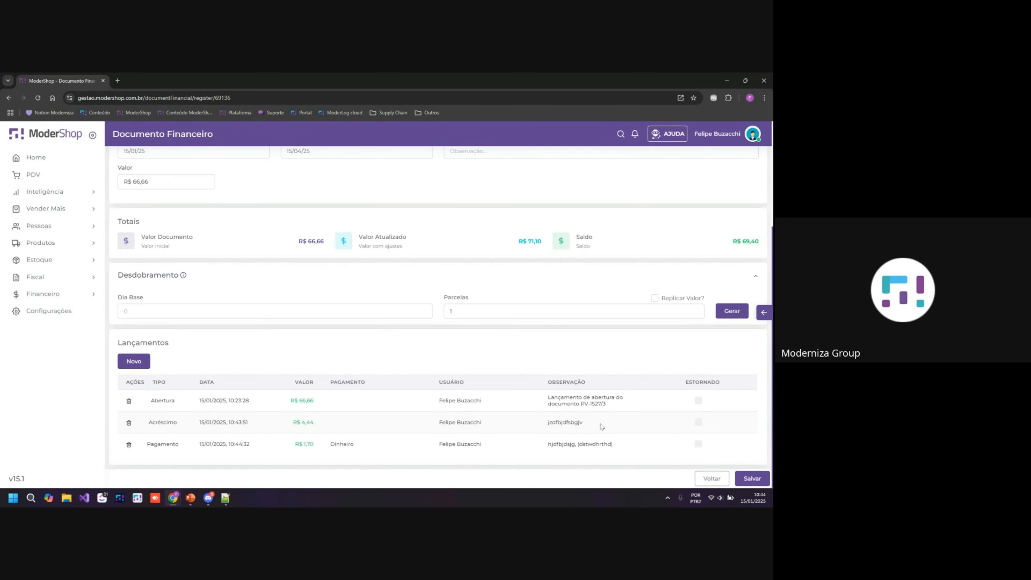
# Step: Review the document's totals, entries, header data and Ações de Doc. Financeiros, and return to the document list
pyautogui.scroll(1, 353, 406)
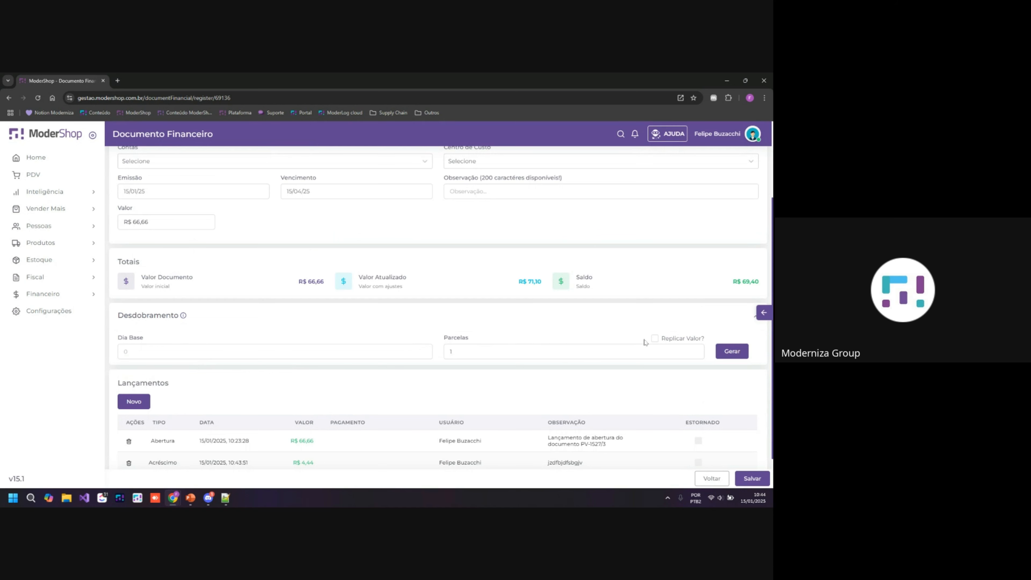
pyautogui.scroll(-1, 679, 407)
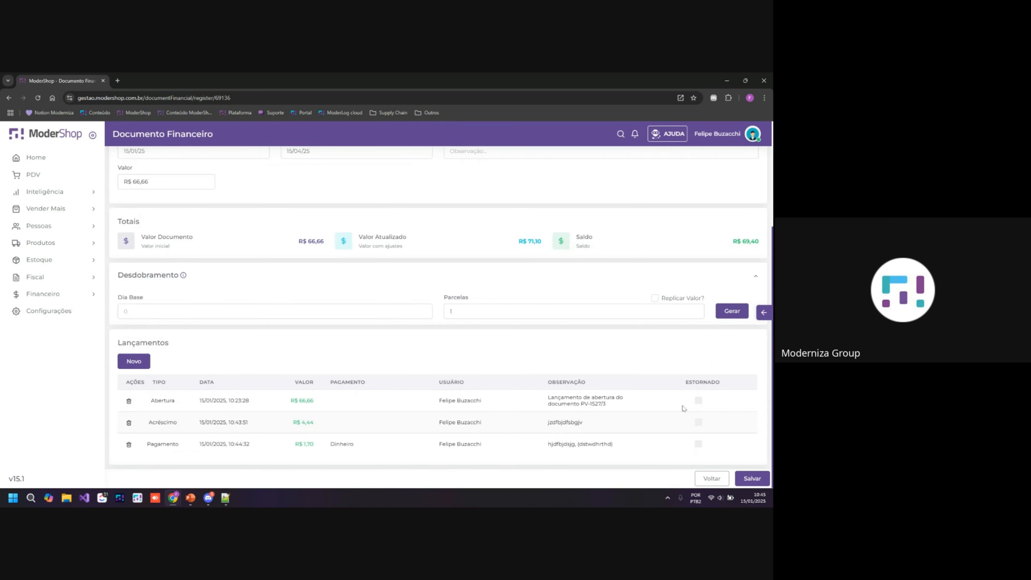
pyautogui.scroll(1, 696, 370)
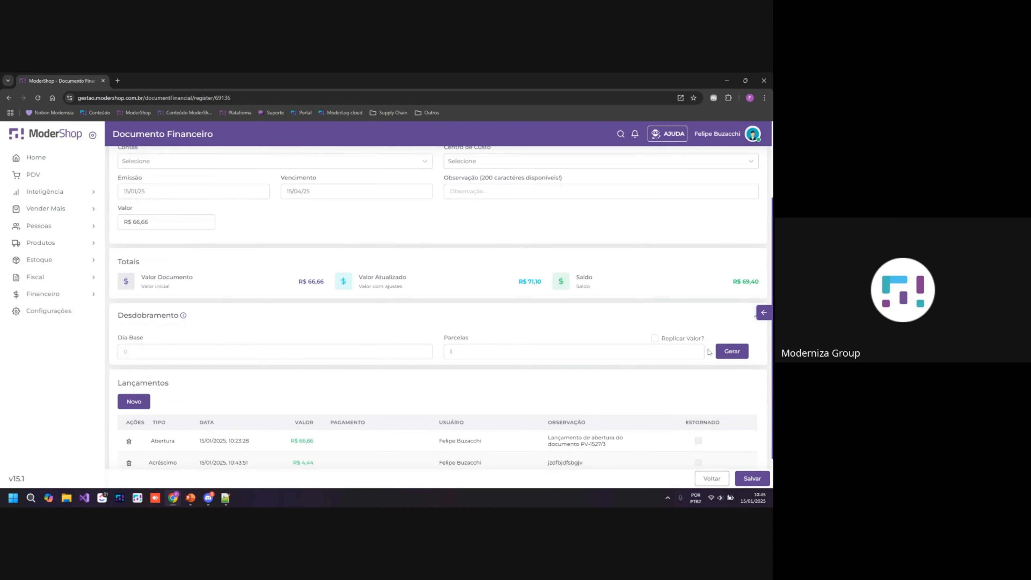
pyautogui.scroll(3, 709, 351)
pyautogui.click(762, 312)
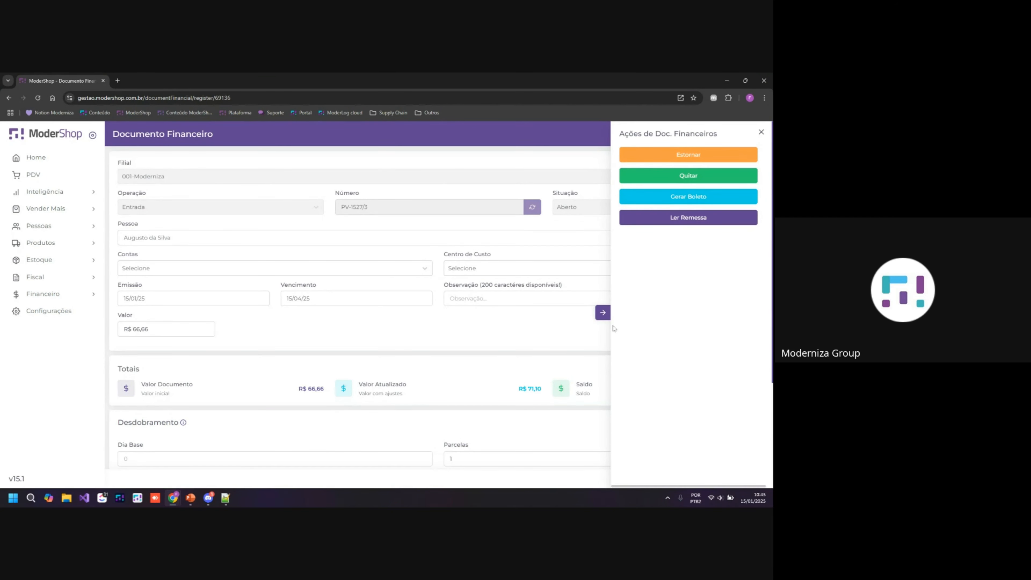
pyautogui.click(602, 312)
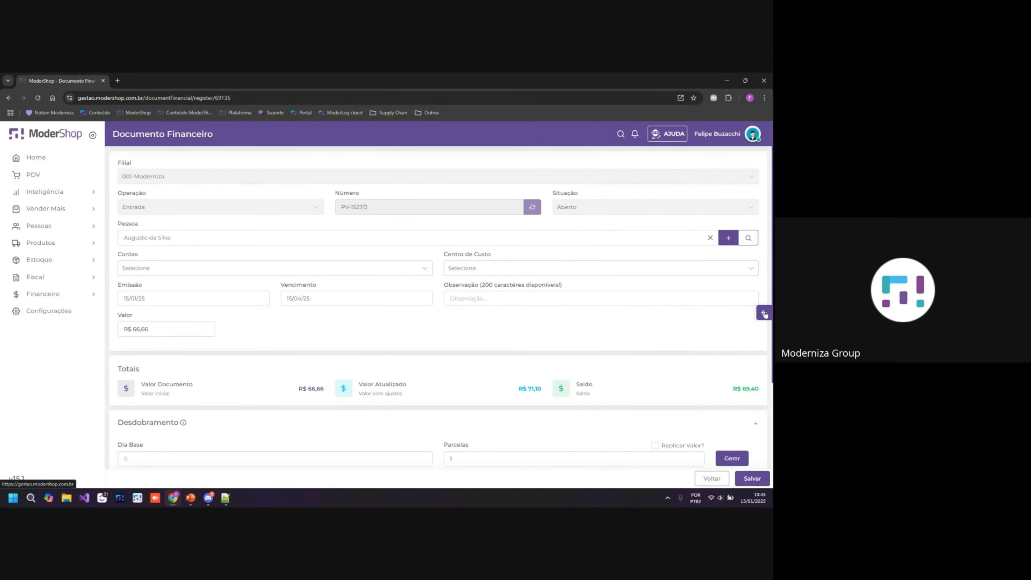
pyautogui.click(764, 313)
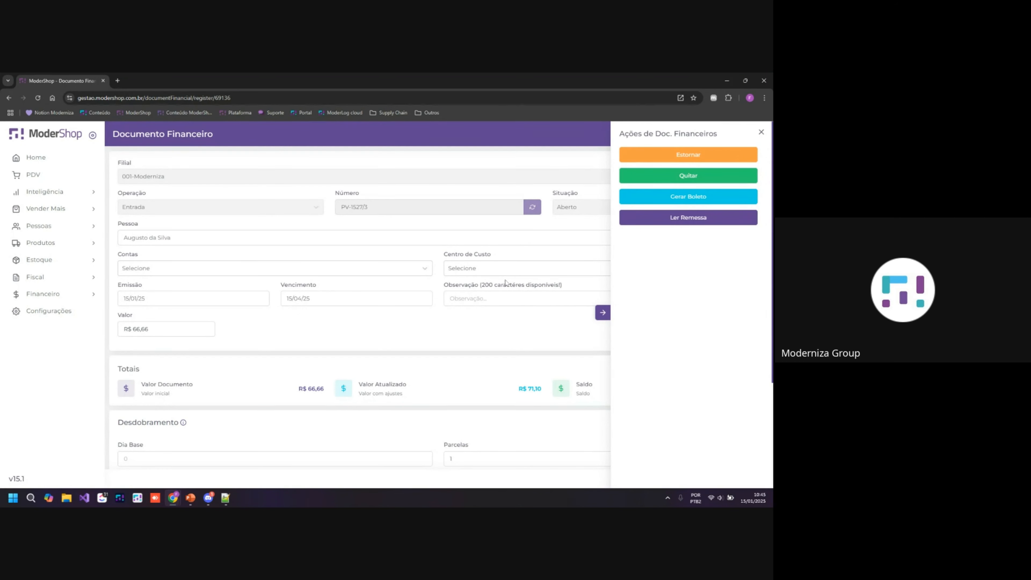
pyautogui.click(603, 313)
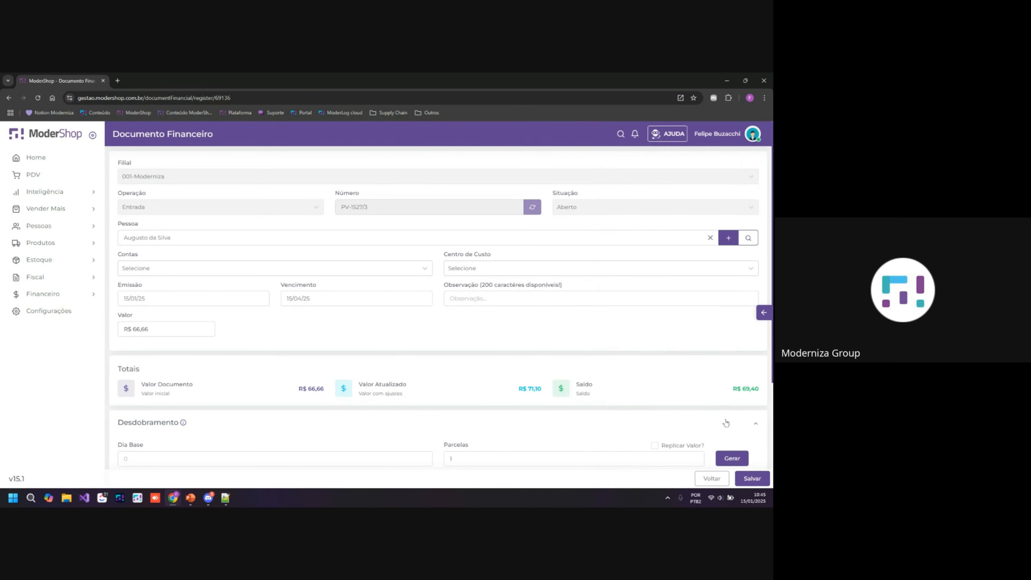
pyautogui.scroll(-3, 702, 461)
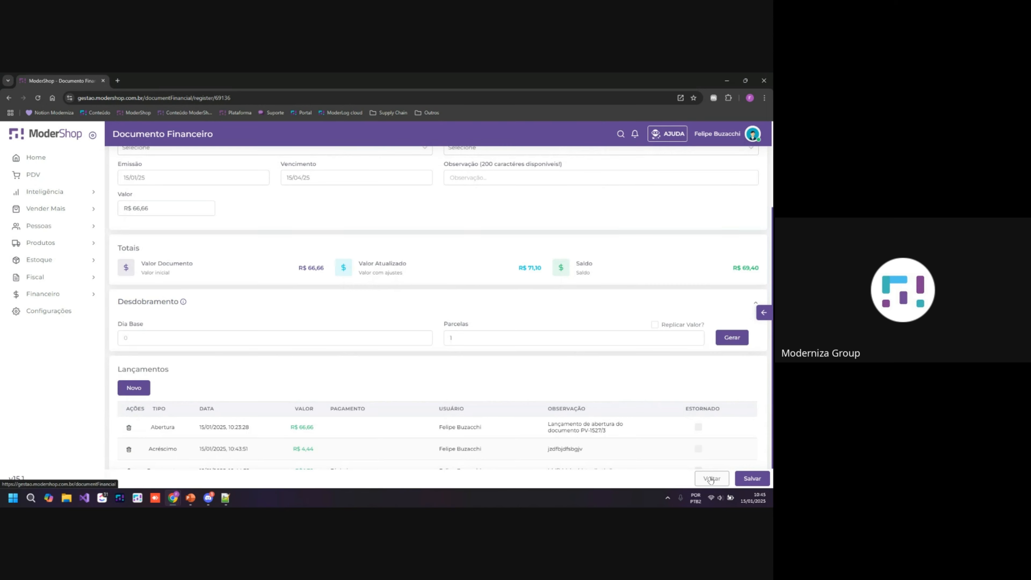
pyautogui.click(712, 479)
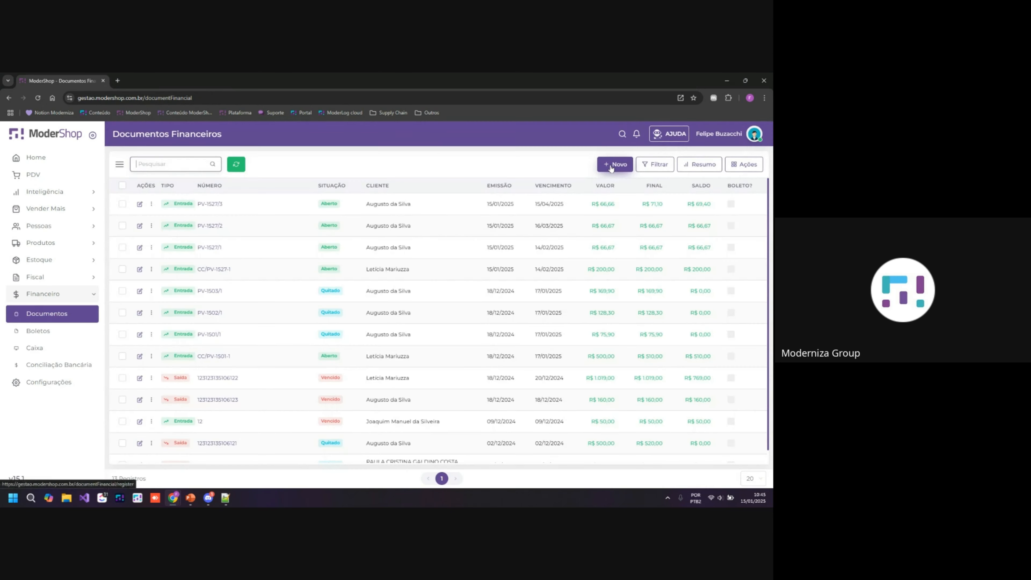
# Step: Start a new Saída document with the suggested number and find the customer by "au" to fill in Pessoa
pyautogui.click(612, 165)
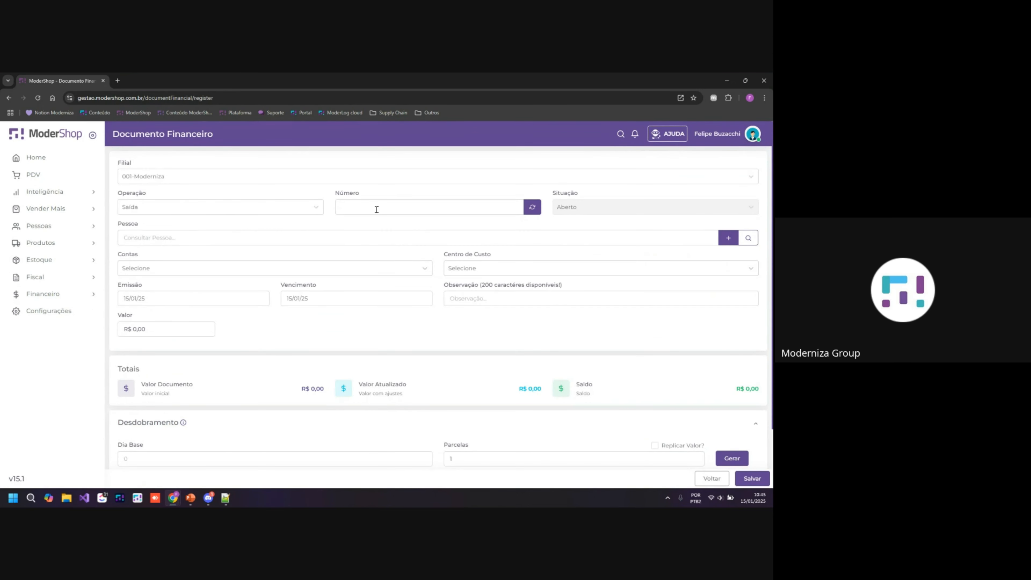
pyautogui.click(533, 207)
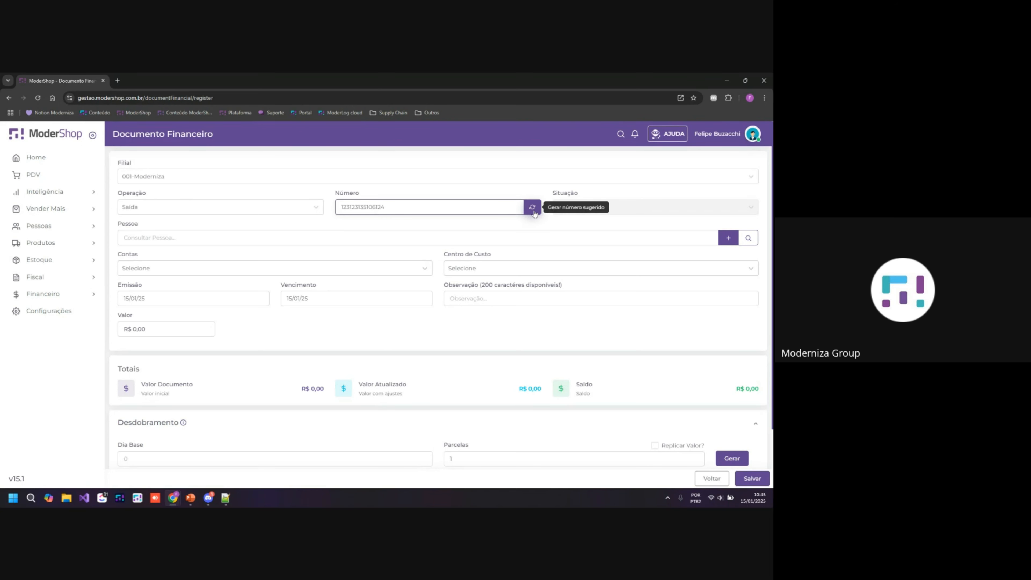
pyautogui.click(187, 243)
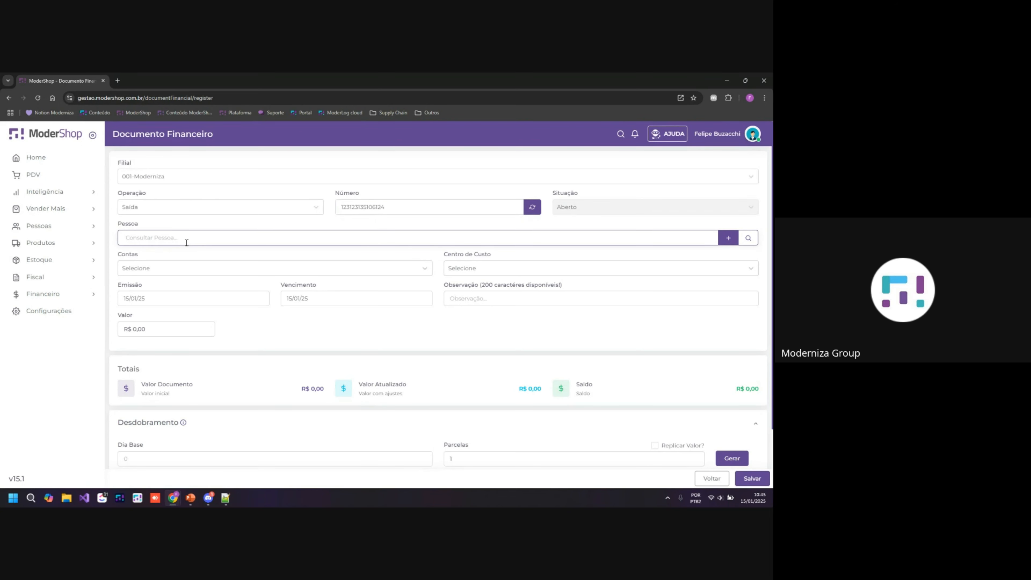
pyautogui.write('au')
pyautogui.click(184, 257)
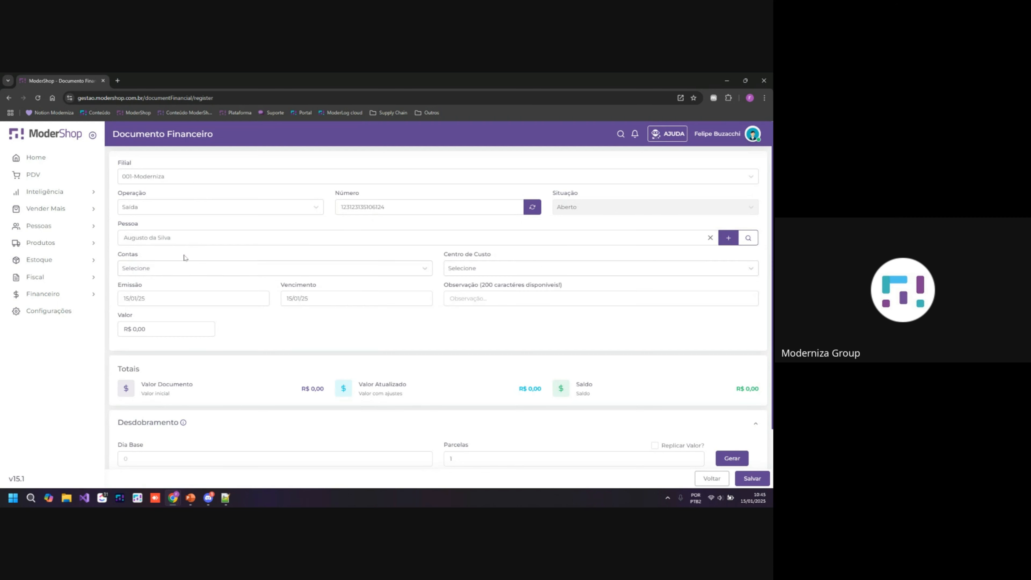
# Step: Assign the account 2.1 - Aluguel and the cost centre 2.1 - RH to the new Saída document
pyautogui.click(186, 270)
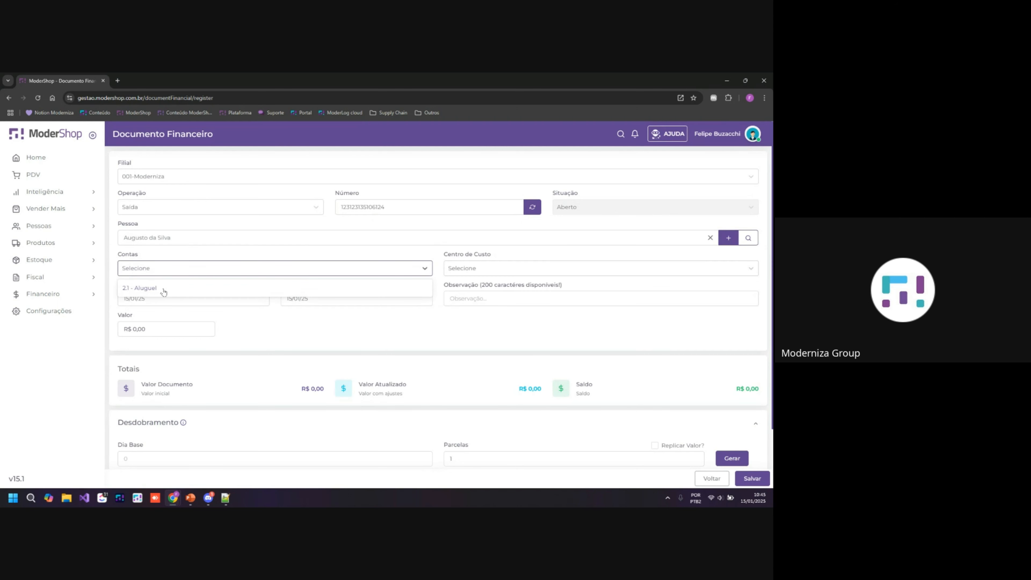
pyautogui.click(131, 292)
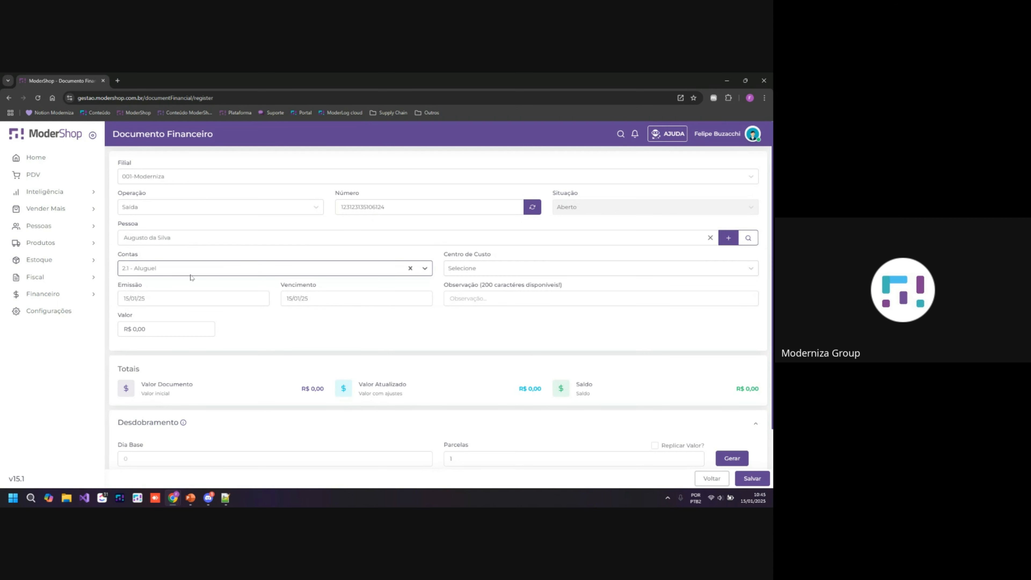
pyautogui.click(478, 270)
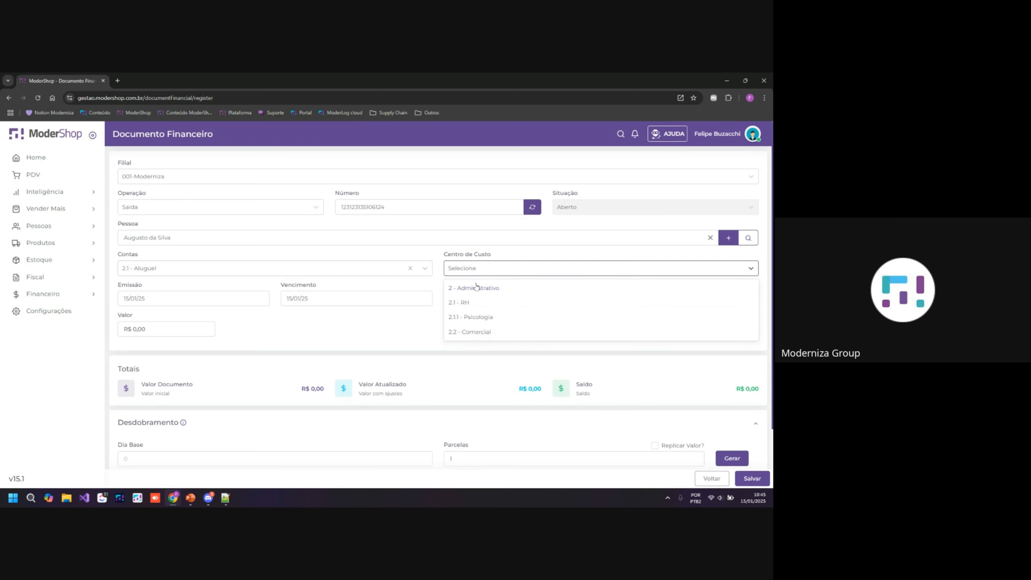
pyautogui.click(476, 303)
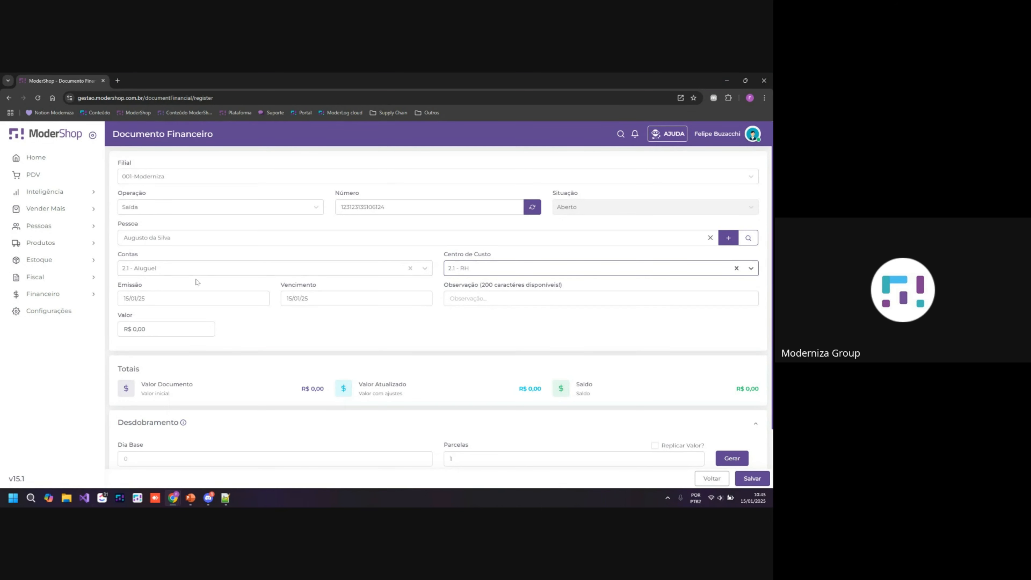
pyautogui.click(167, 274)
pyautogui.click(167, 269)
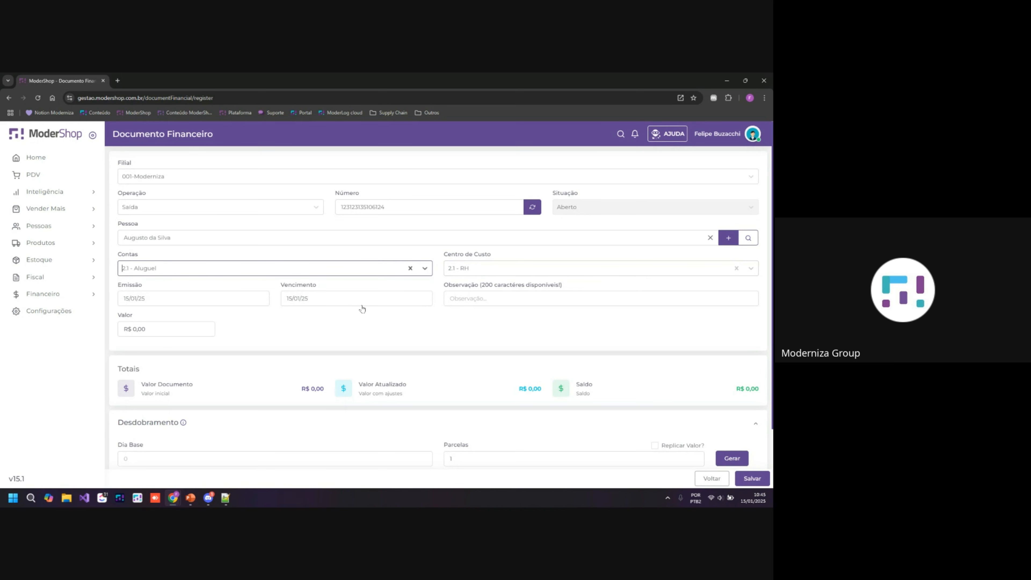
# Step: Set the document's Vencimento to 17/01/25 and its Valor to R$ 1.000,00
pyautogui.click(305, 301)
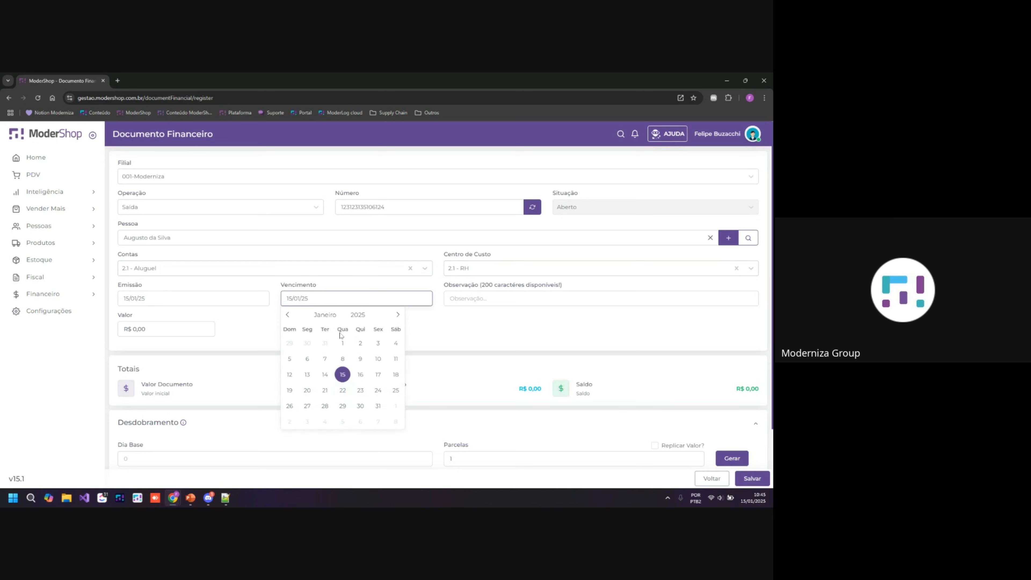
pyautogui.click(378, 374)
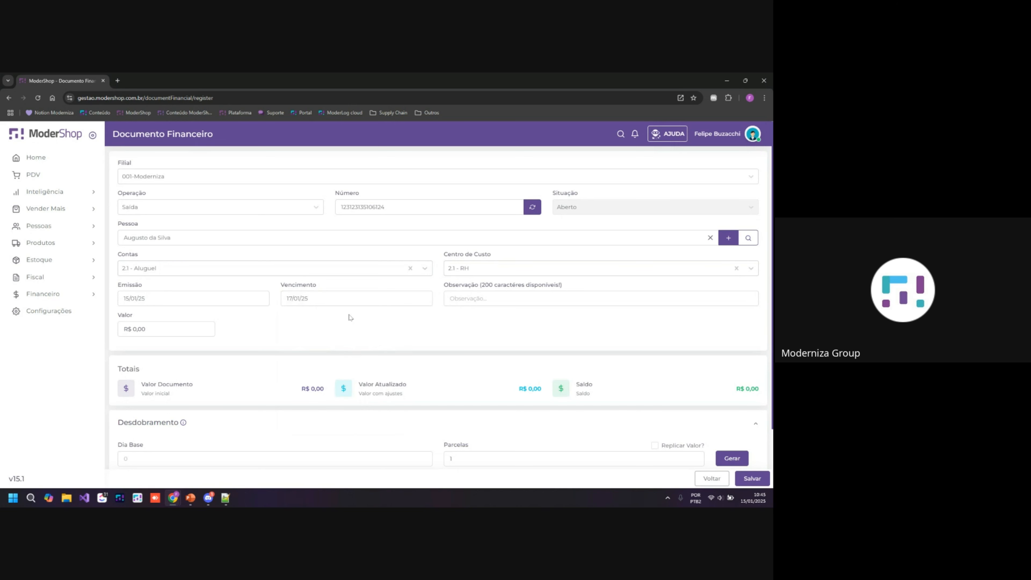
pyautogui.click(173, 334)
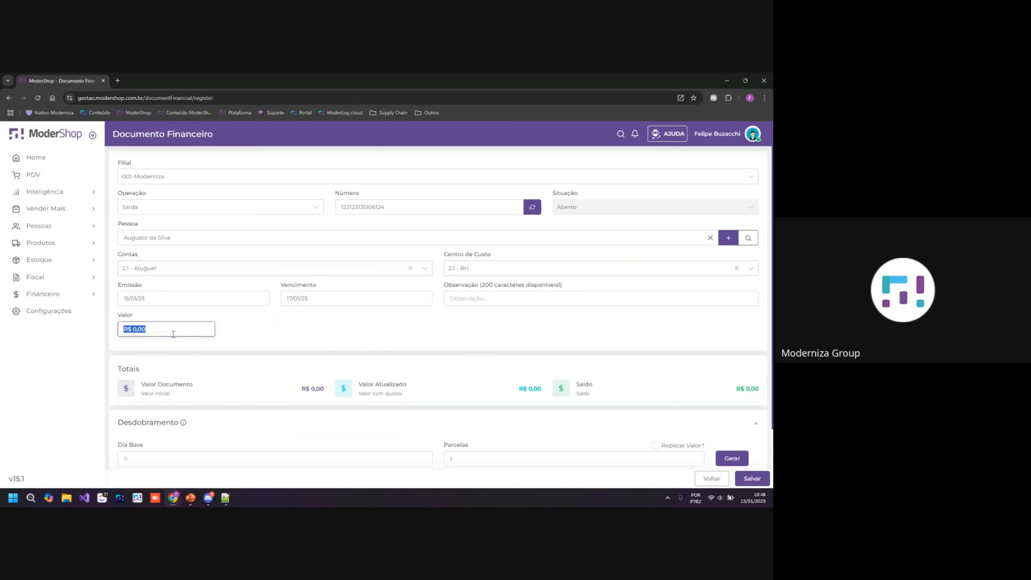
pyautogui.write('1000')
pyautogui.scroll(-2, 173, 334)
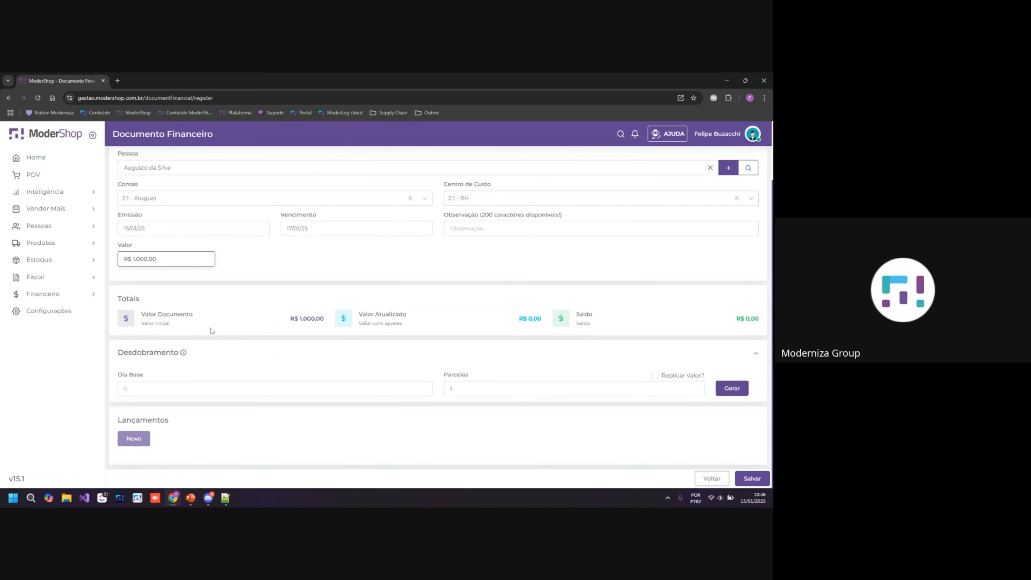
# Step: Read the help note on Desdobramento, close it and check the document's header data
pyautogui.click(183, 353)
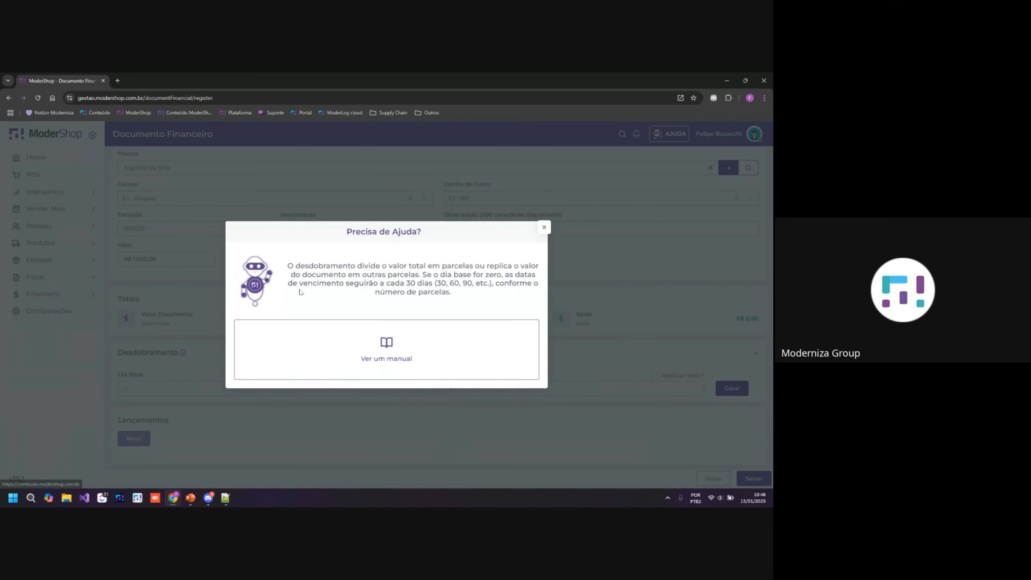
pyautogui.click(544, 227)
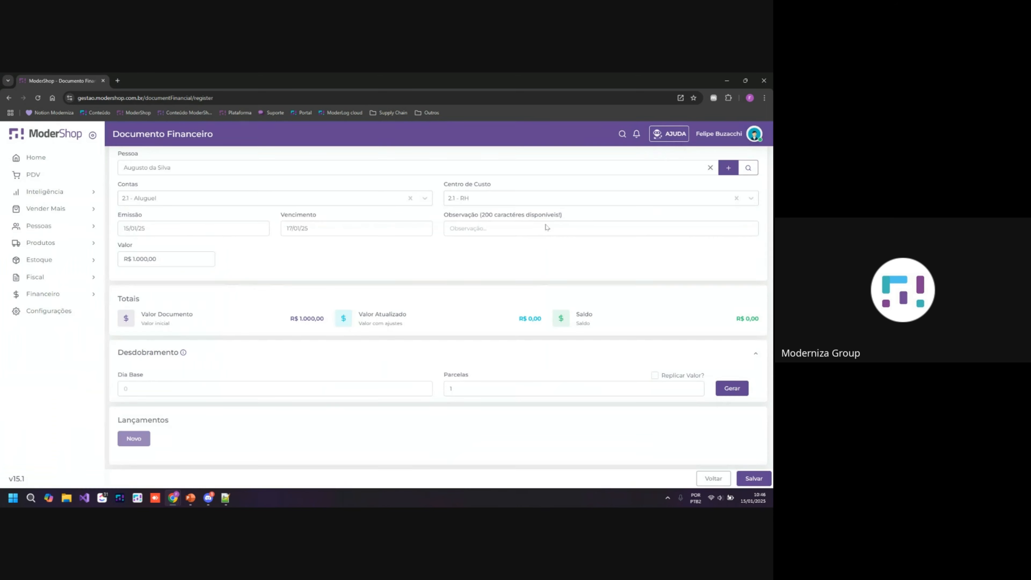
pyautogui.scroll(1, 228, 320)
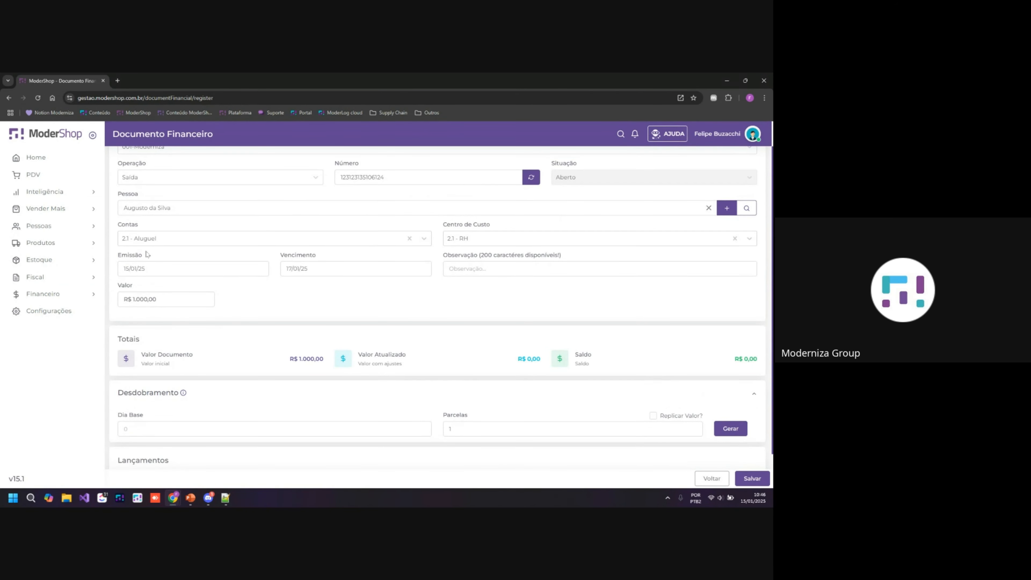
pyautogui.scroll(-1, 152, 323)
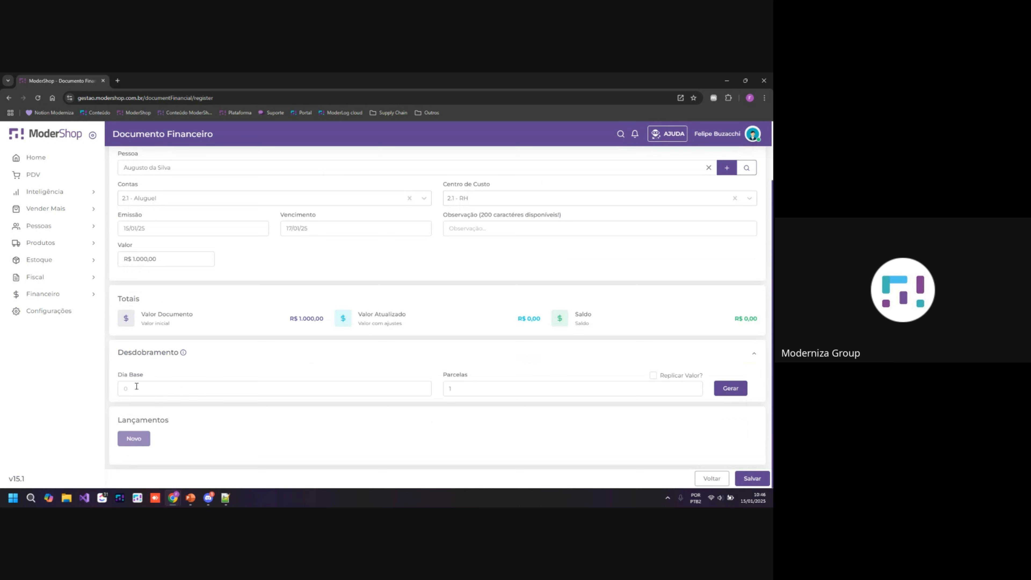
# Step: Generate a Desdobramento of 3 parcelas with Dia Base left at 0 and check the installments against the header data
pyautogui.click(122, 389)
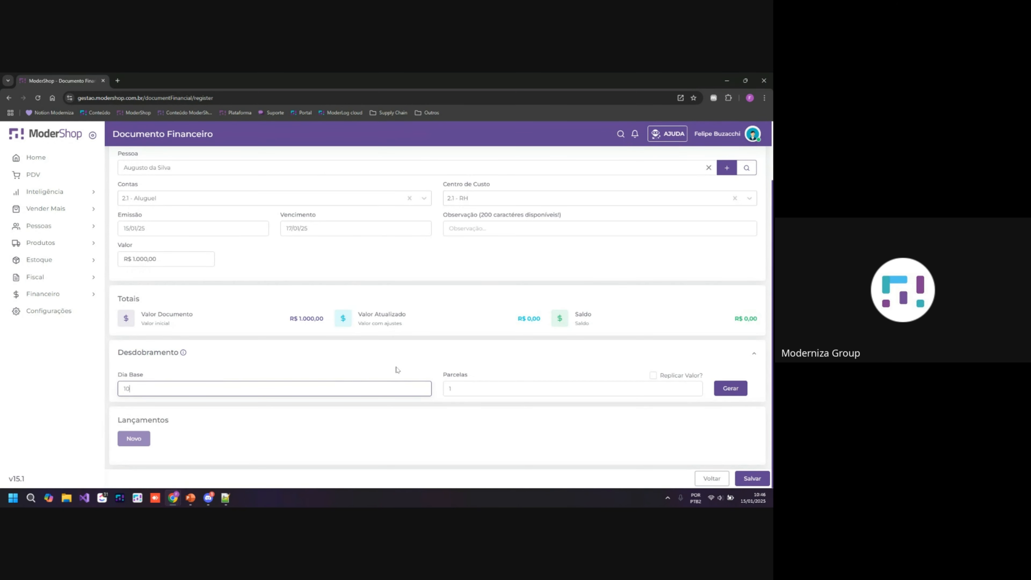
pyautogui.press('BackSpace')
pyautogui.press('Tab')
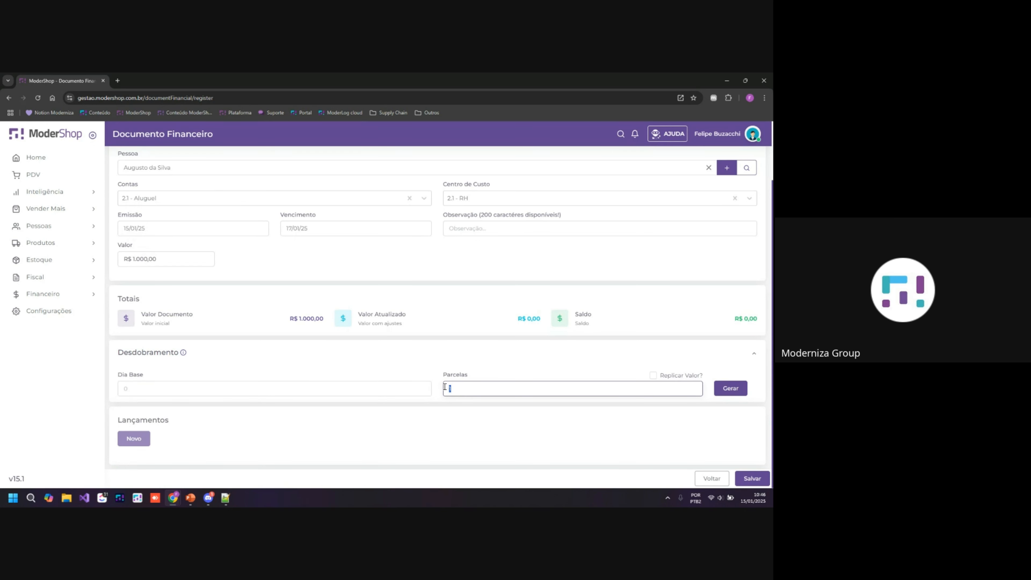
pyautogui.write('3')
pyautogui.click(730, 388)
pyautogui.scroll(-3, 715, 390)
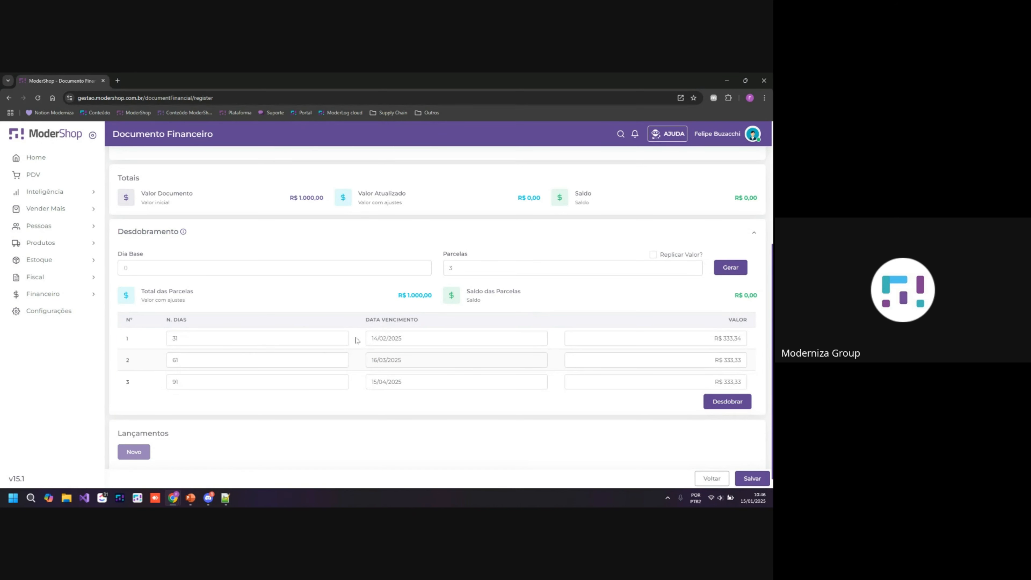
pyautogui.scroll(5, 352, 336)
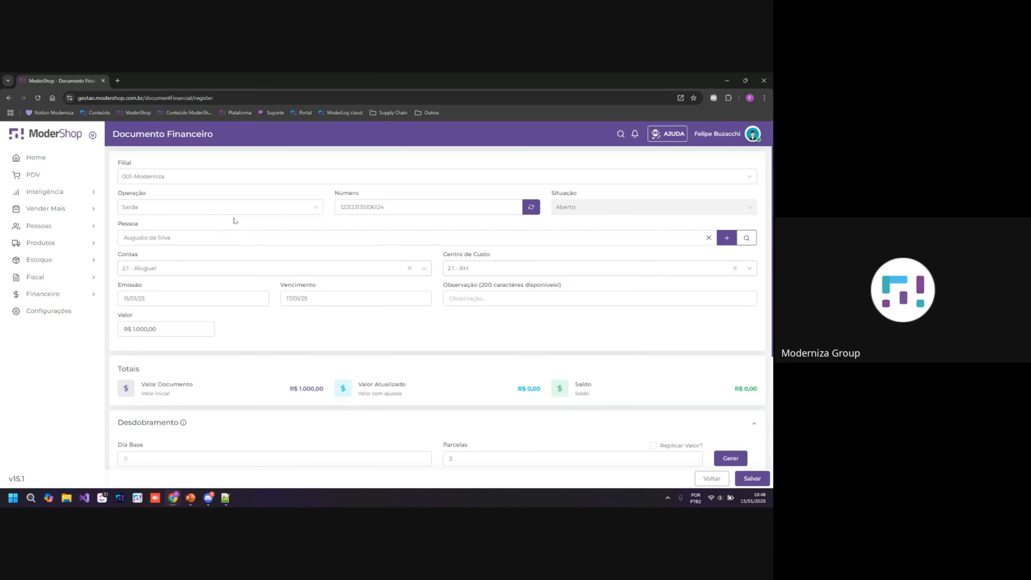
pyautogui.scroll(-3, 333, 277)
pyautogui.scroll(-2, 333, 277)
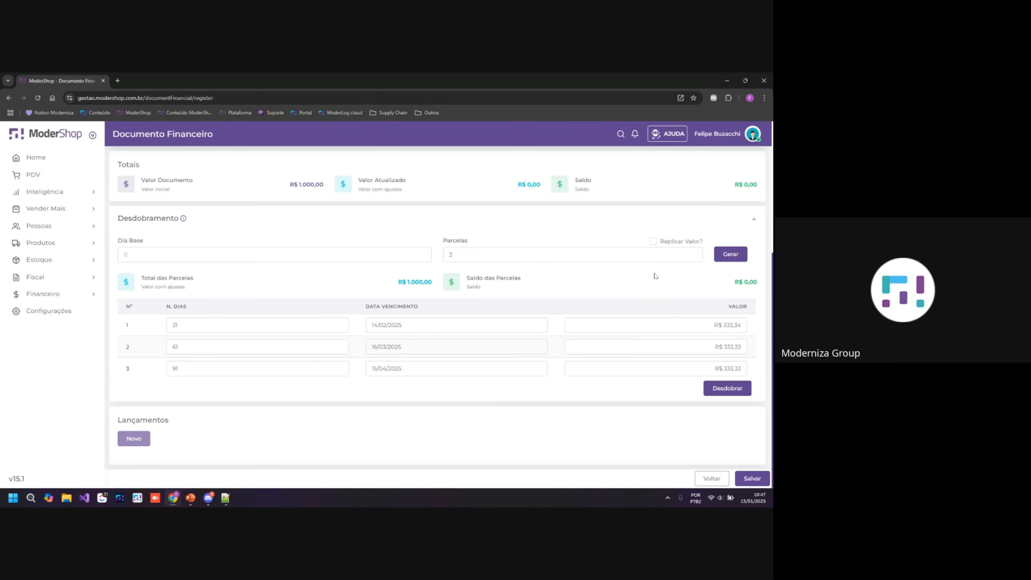
# Step: Enable Replicar Valor and regenerate the 3 parcelas with the full document value in each
pyautogui.click(654, 242)
pyautogui.click(731, 258)
pyautogui.scroll(1, 231, 393)
pyautogui.scroll(-1, 239, 393)
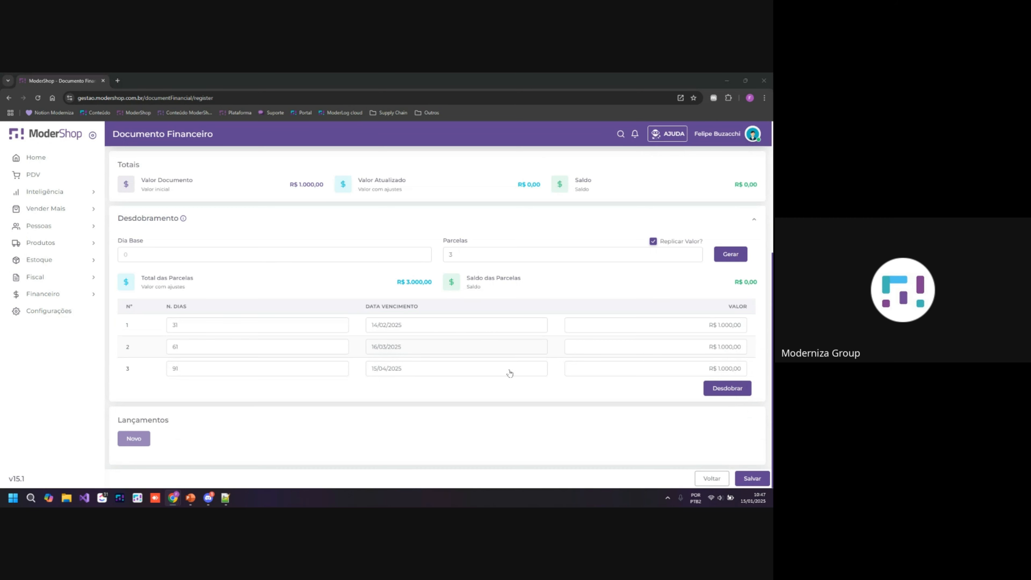
# Step: Review the replicated parcelas and the document's header data, and return to the document list without saving
pyautogui.click(728, 389)
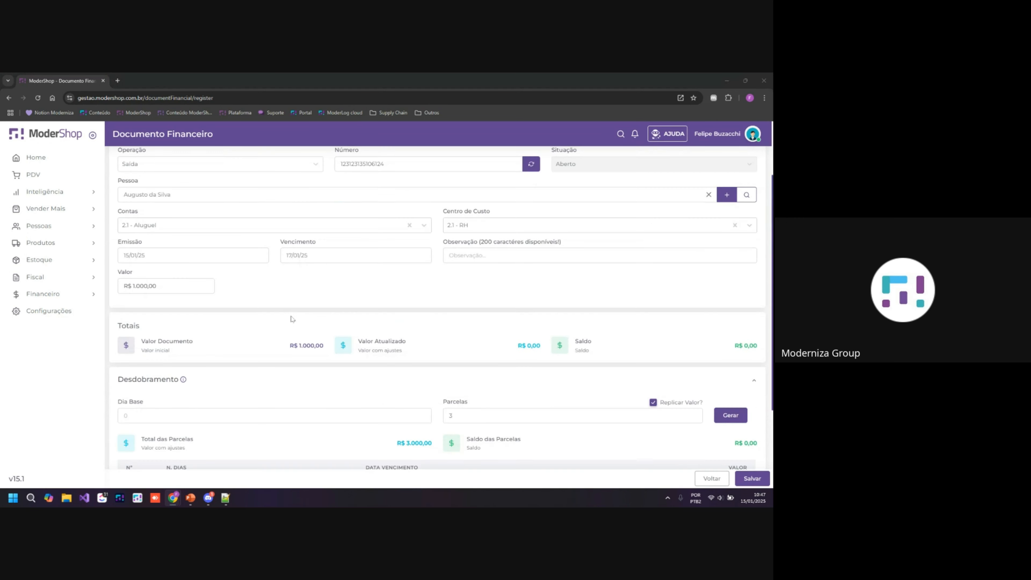
pyautogui.scroll(-4, 321, 292)
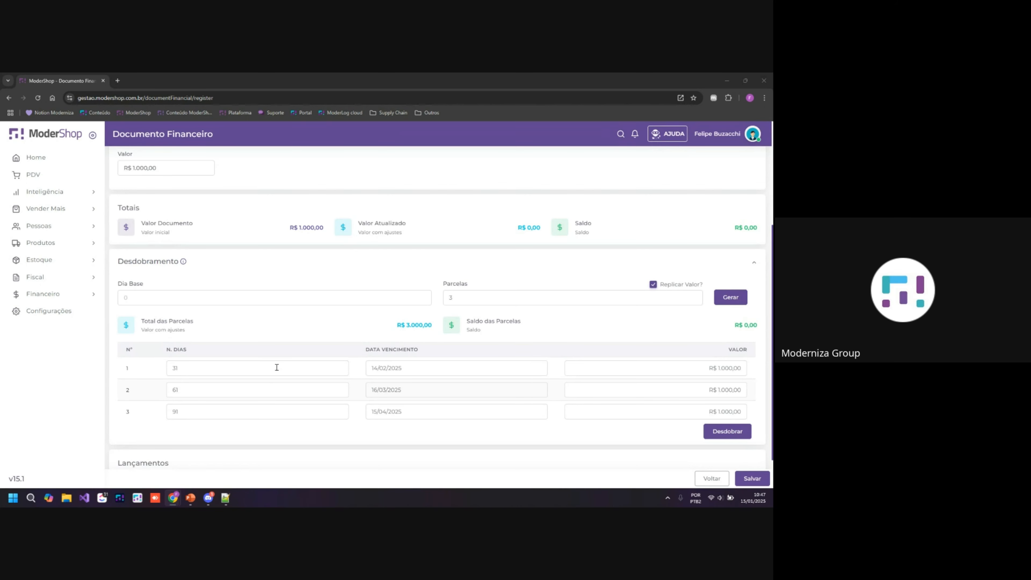
pyautogui.scroll(-1, 278, 367)
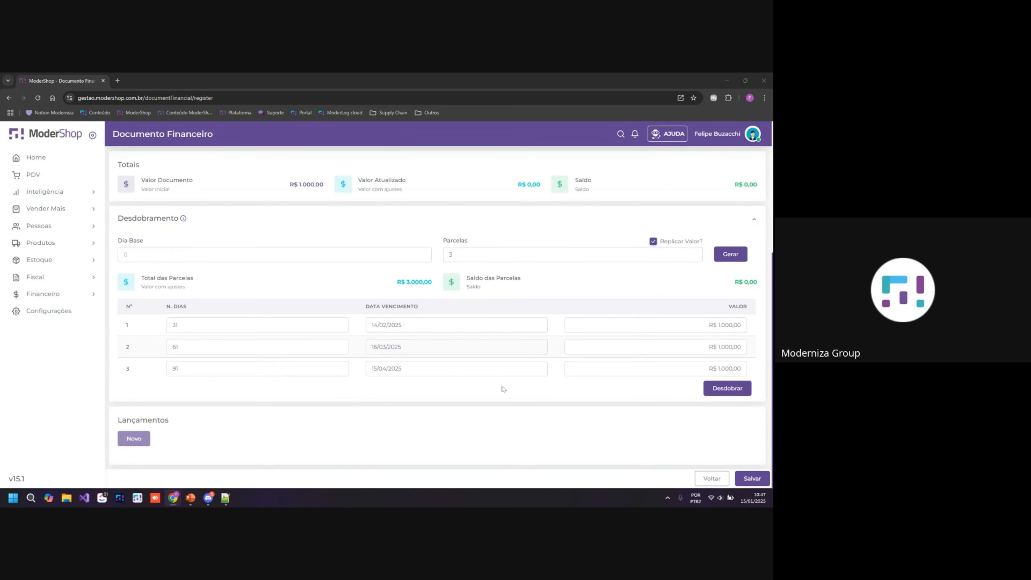
pyautogui.scroll(5, 503, 389)
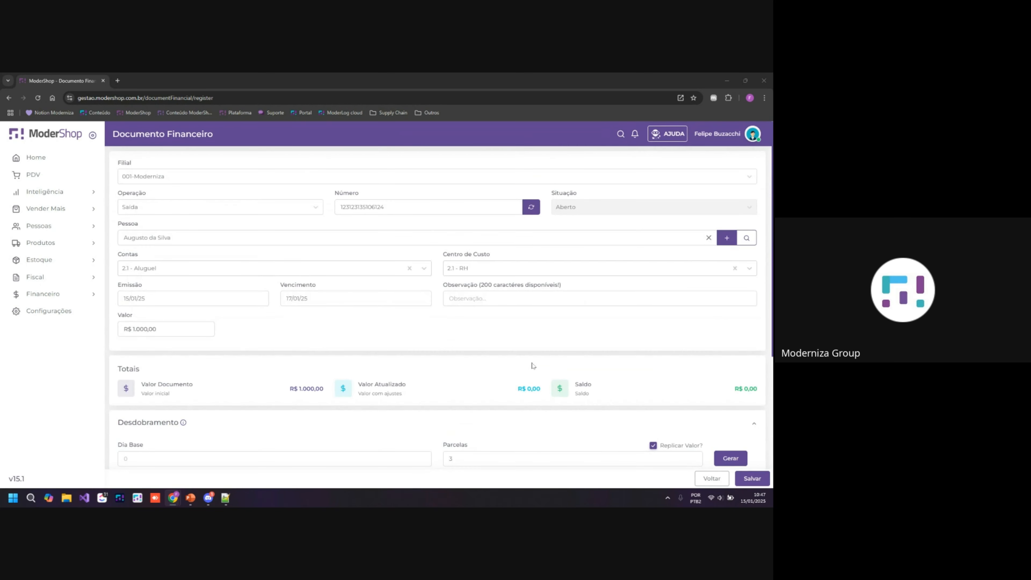
pyautogui.click(719, 484)
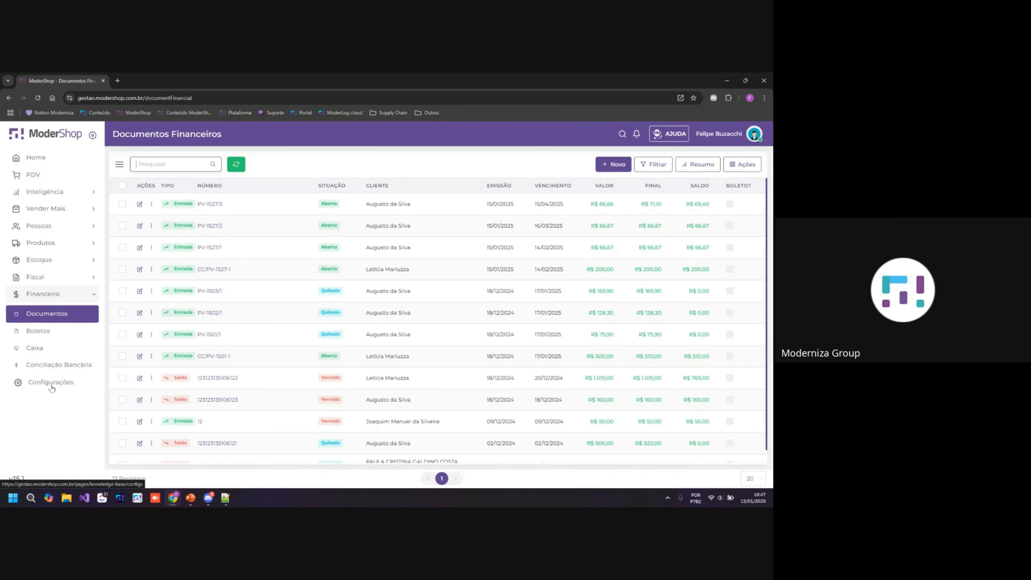
# Step: Open the Centro de Custo settings, inspect the sub-items of Entradas and Administrativo, and collapse them again
pyautogui.click(51, 386)
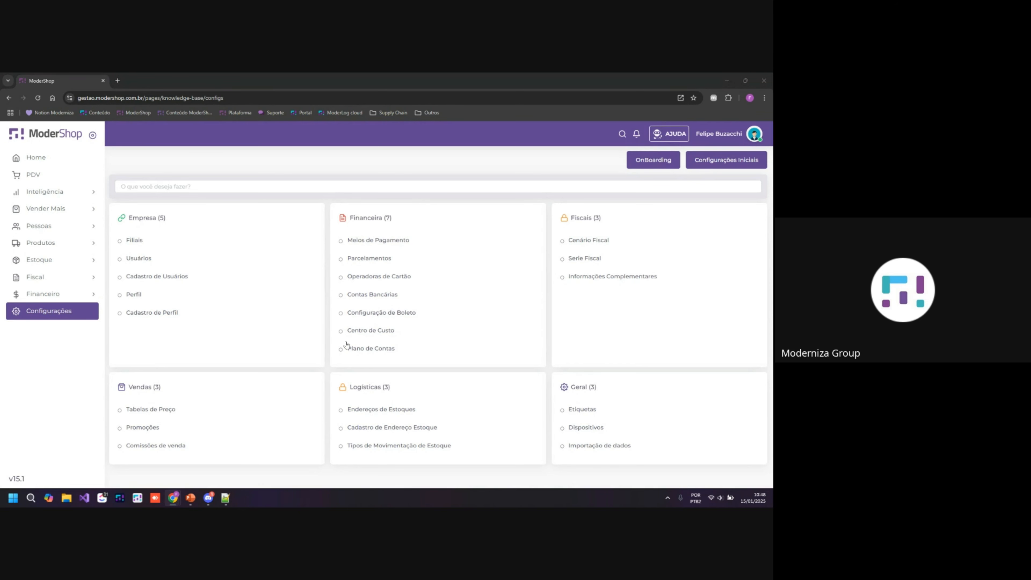
pyautogui.click(353, 332)
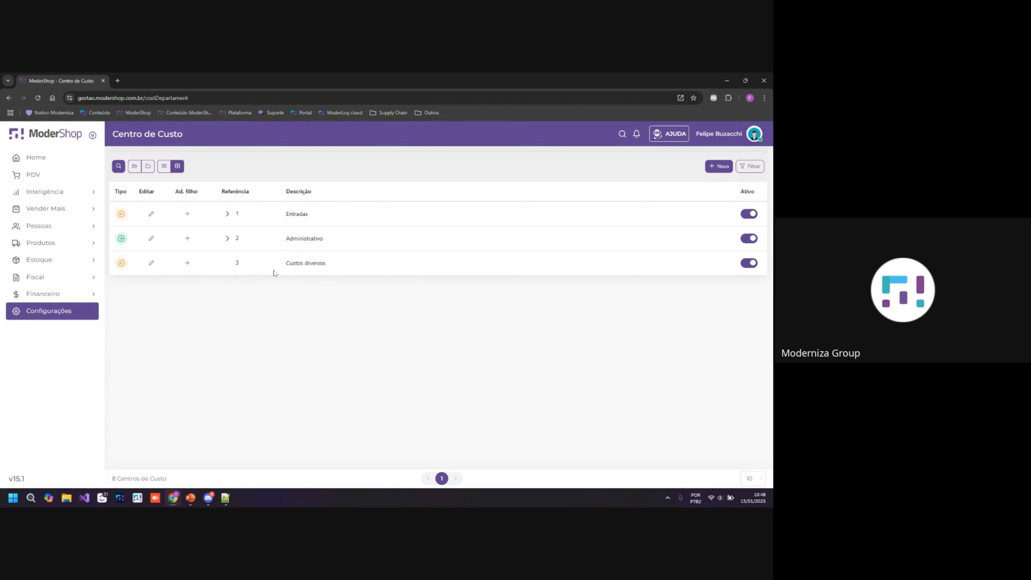
pyautogui.click(228, 214)
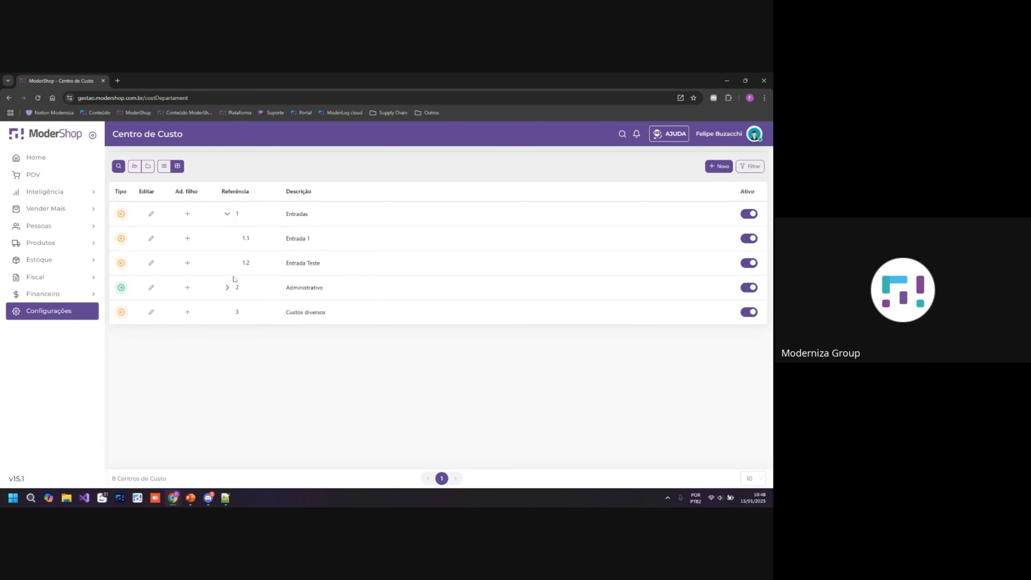
pyautogui.click(228, 289)
pyautogui.click(228, 289)
pyautogui.click(227, 214)
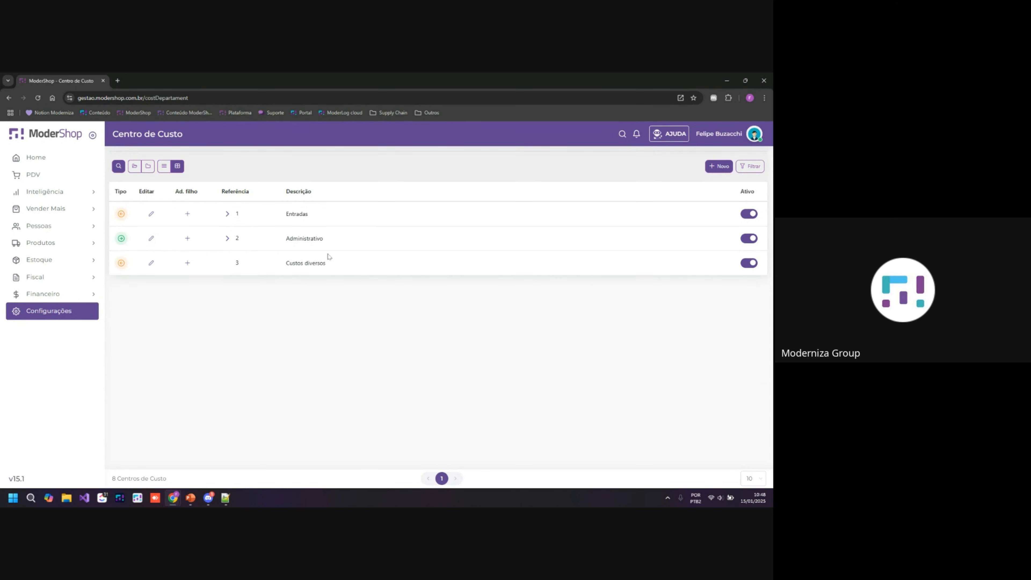
# Step: Switch the cost centres to the tree view and expand Entradas and Administrativo
pyautogui.click(164, 168)
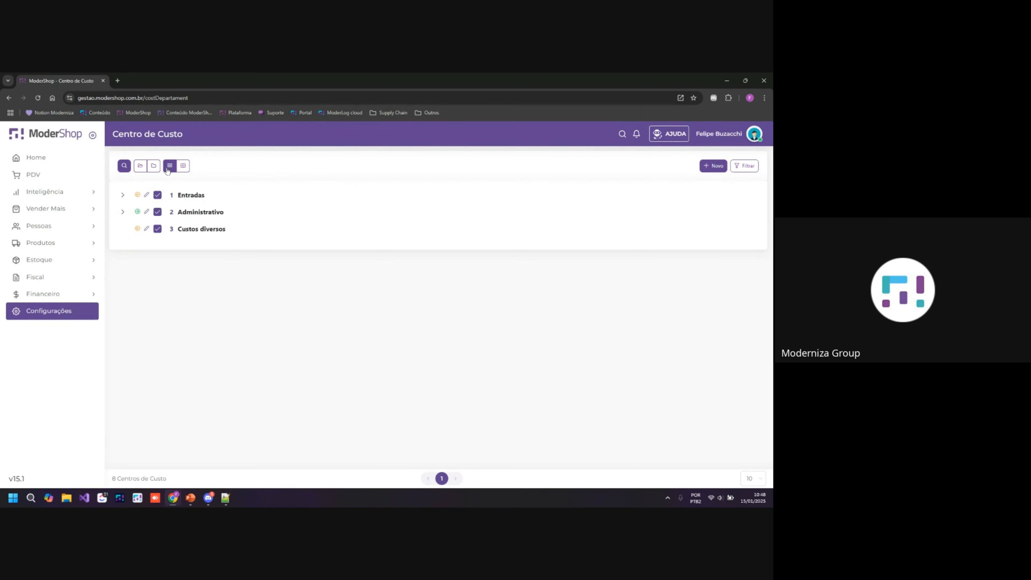
pyautogui.click(122, 194)
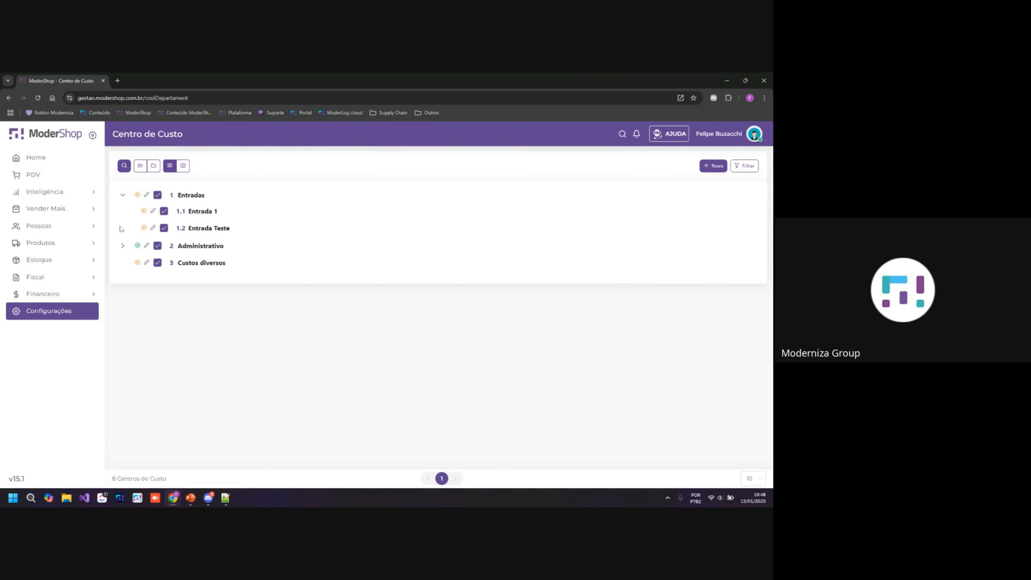
pyautogui.click(122, 247)
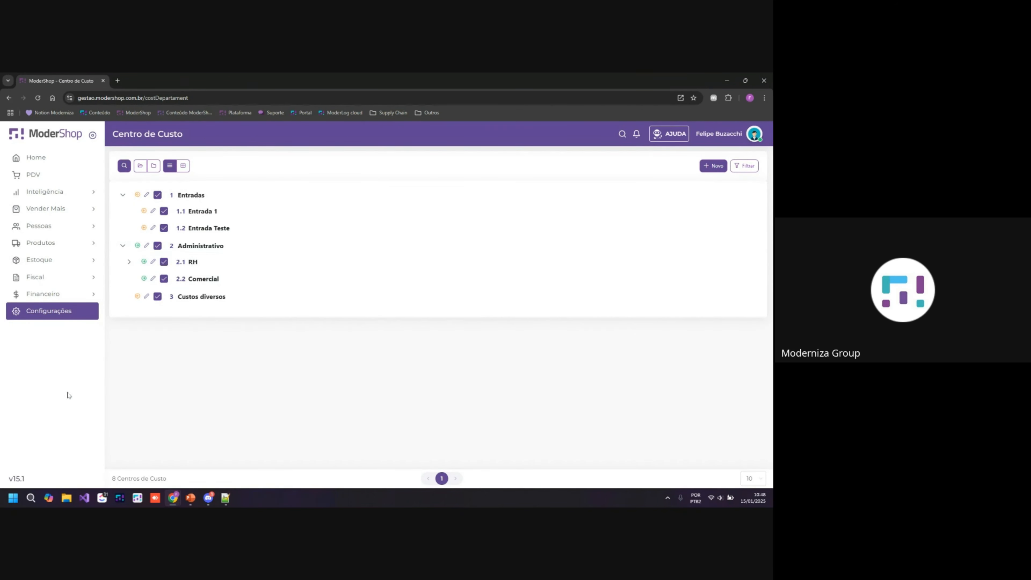
# Step: Open the Plano de Contas settings and expand the Despesas account to view its sub-accounts
pyautogui.click(64, 319)
pyautogui.click(360, 349)
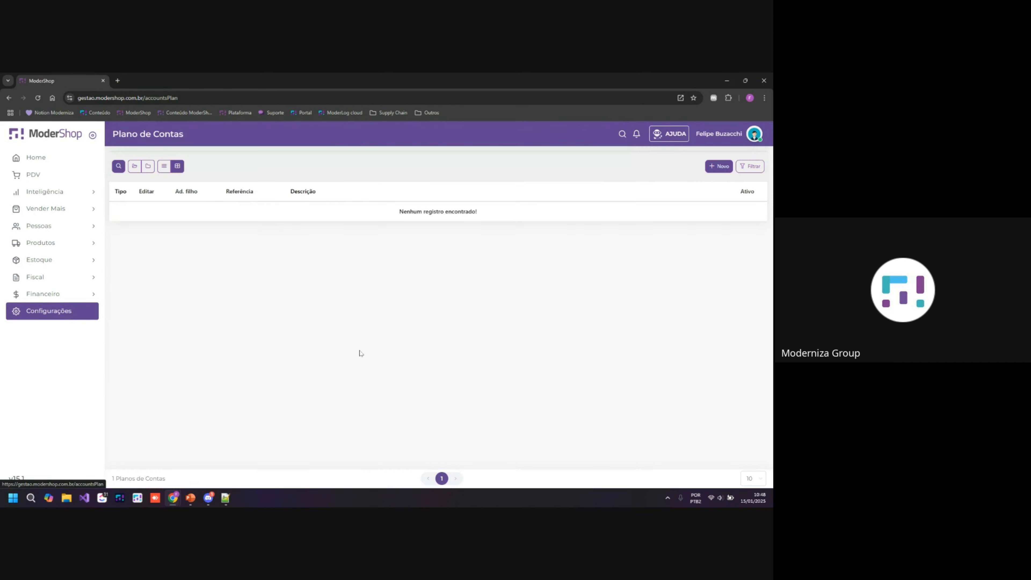
pyautogui.click(232, 238)
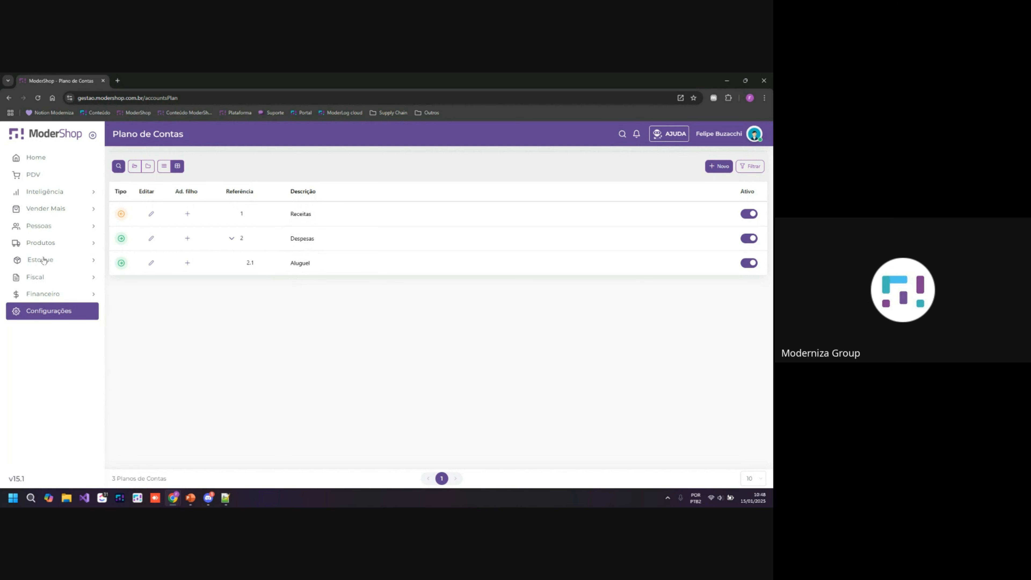
# Step: Return to the list of financial documents under Financeiro
pyautogui.click(45, 294)
pyautogui.click(57, 313)
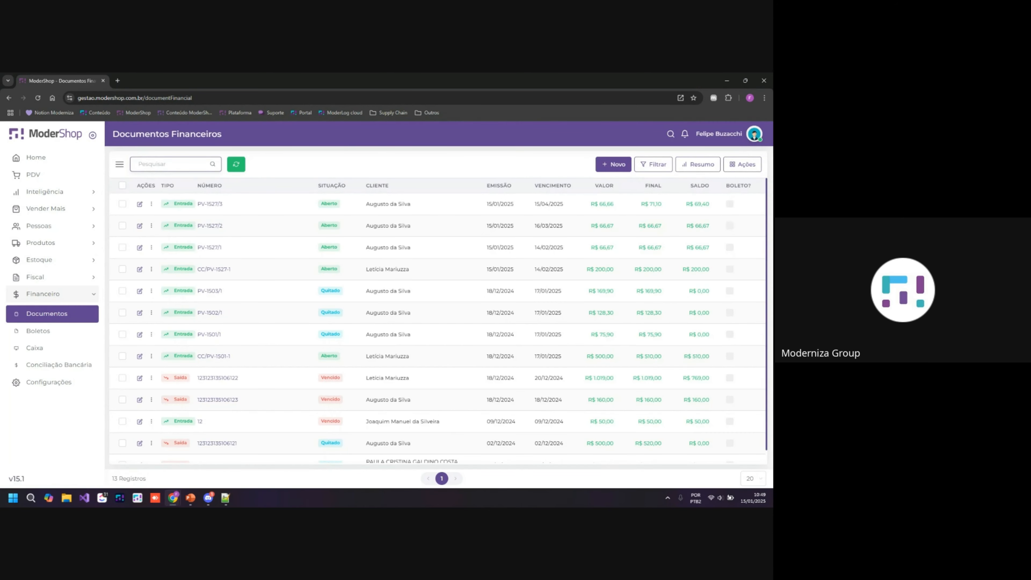
pyautogui.hotkey('alt', 'Tab')
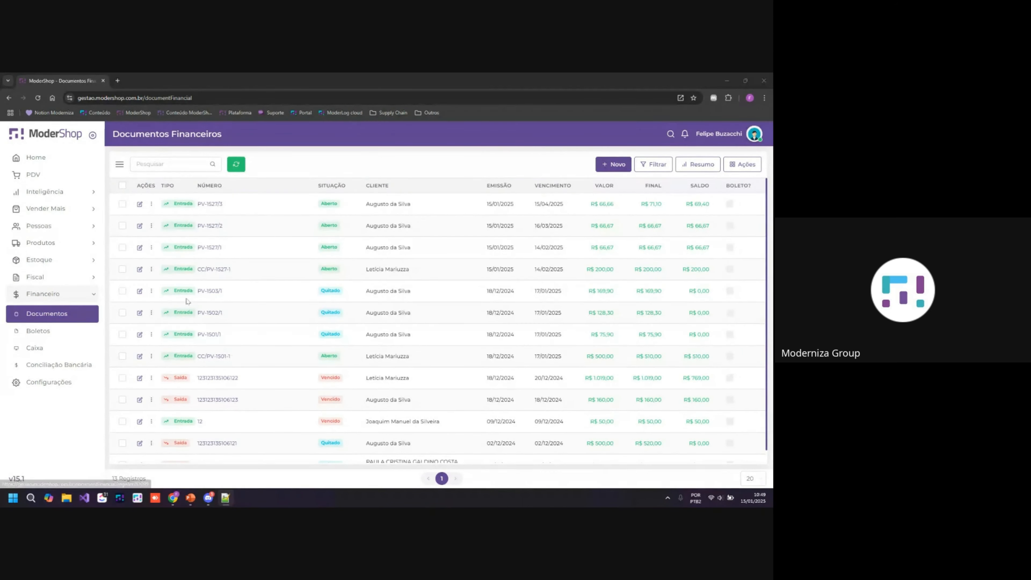
# Step: Open the PDV and add Polo Manga Curta Sofisticada and Polo Manga Curta Branca from Roupas to a new sale
pyautogui.click(33, 175)
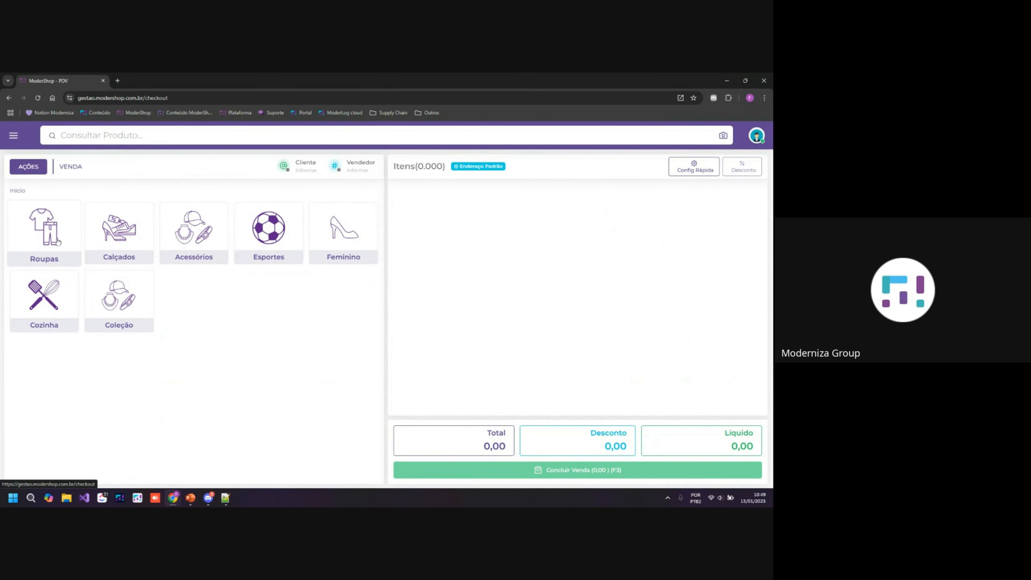
pyautogui.click(44, 238)
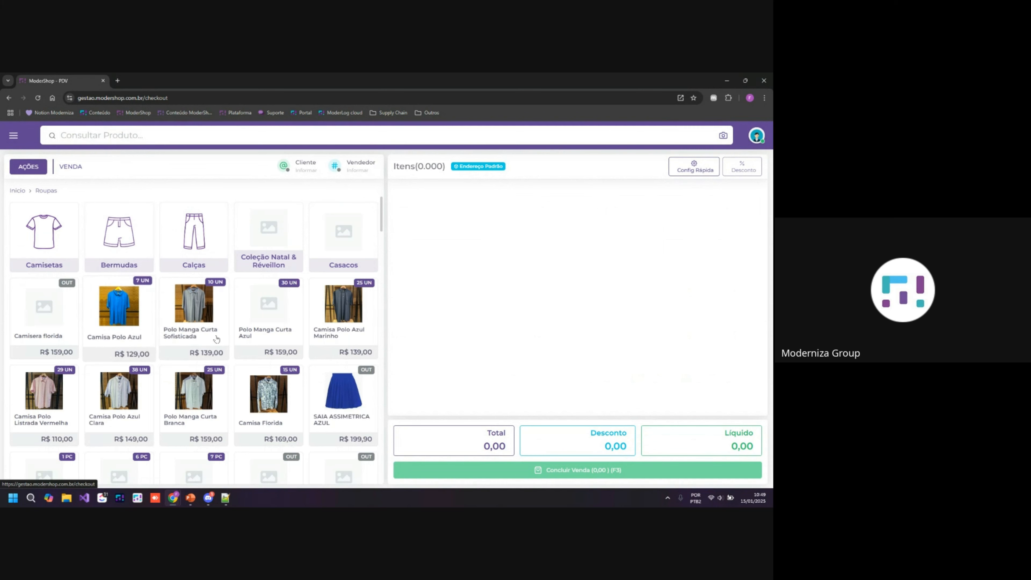
pyautogui.click(203, 327)
pyautogui.click(211, 385)
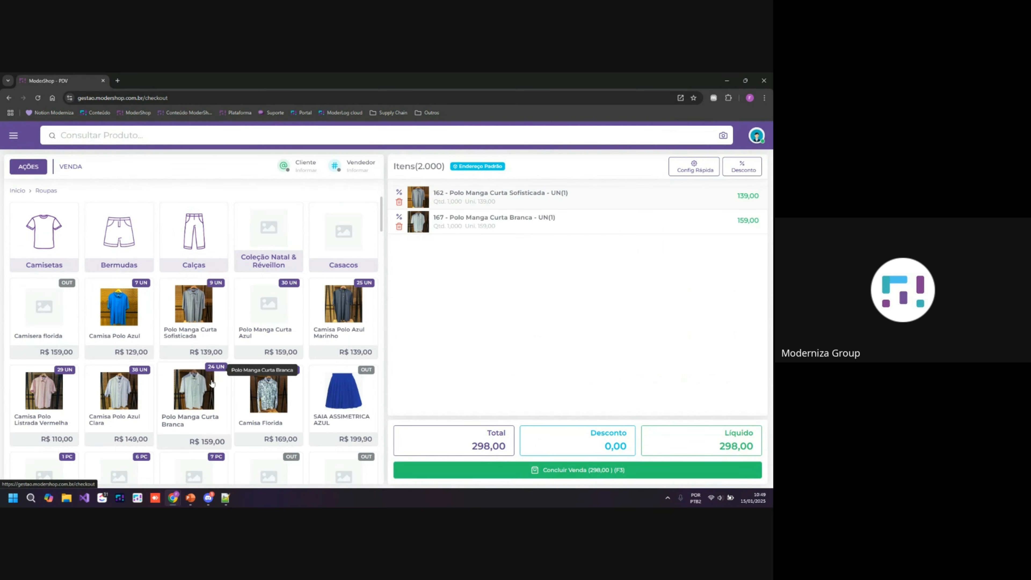
# Step: Start finalizing the sale and add a Cartão de Débito payment of 100,00 with VISA ELETRON as the operator
pyautogui.click(478, 472)
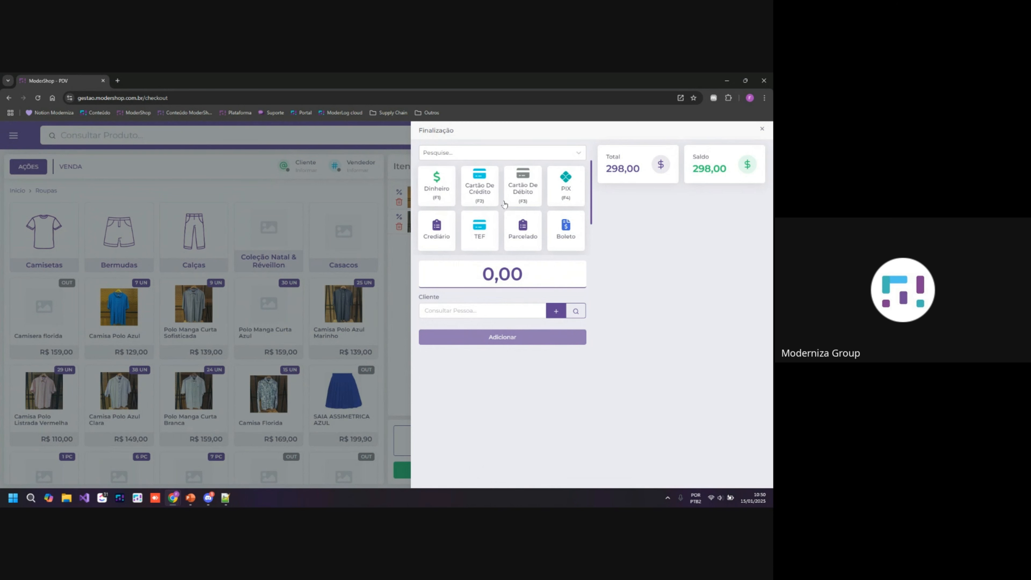
pyautogui.click(523, 193)
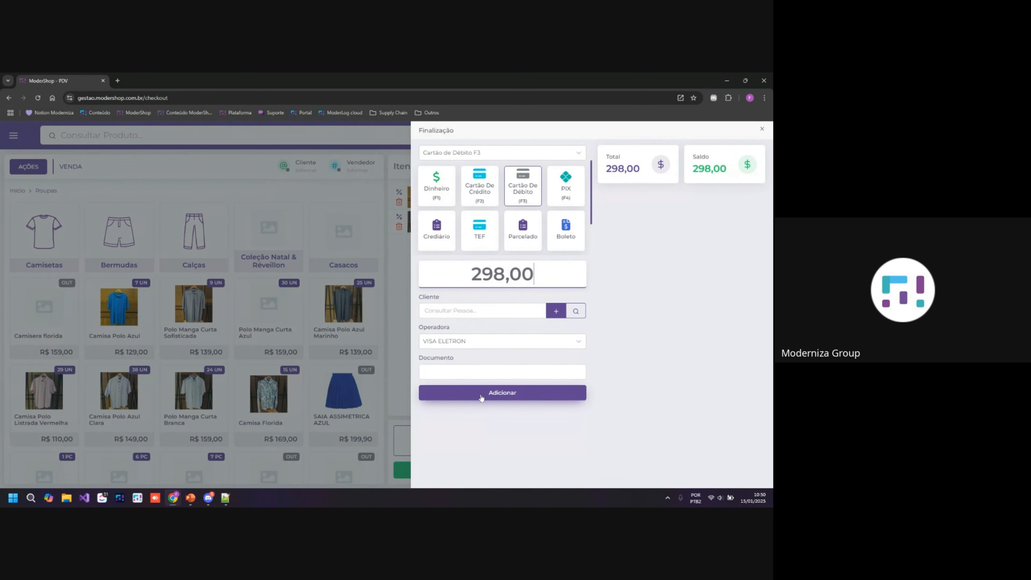
pyautogui.doubleClick(474, 282)
pyautogui.write('100')
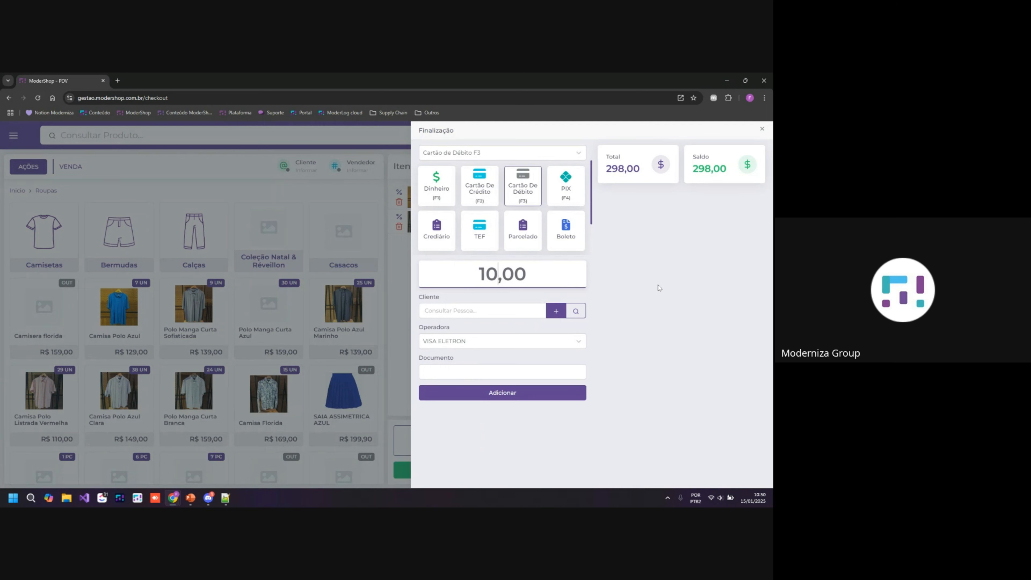
pyautogui.click(552, 393)
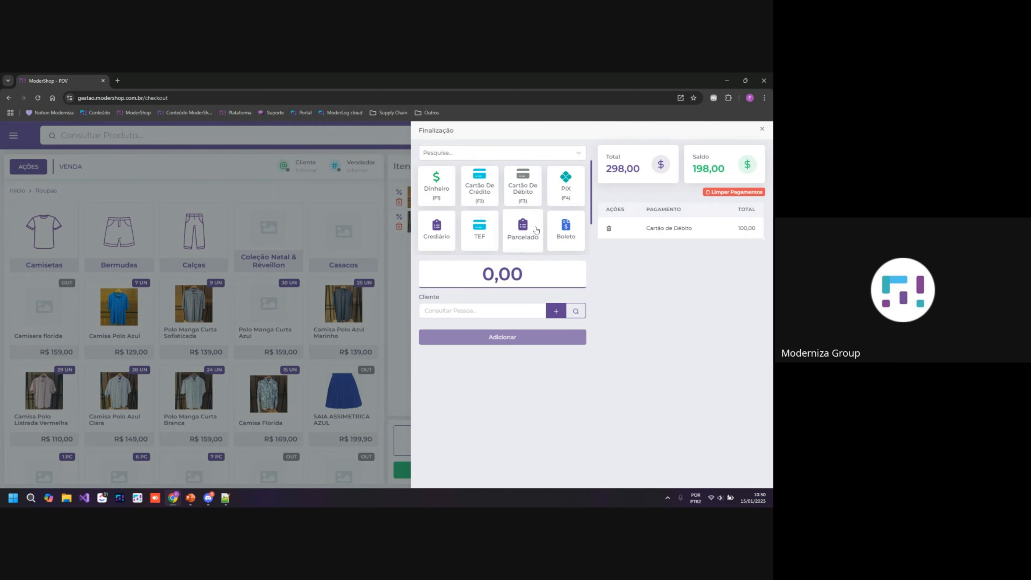
# Step: Choose Crediário as the next payment method, set its amount to 100,00 and select the customer by name
pyautogui.click(529, 232)
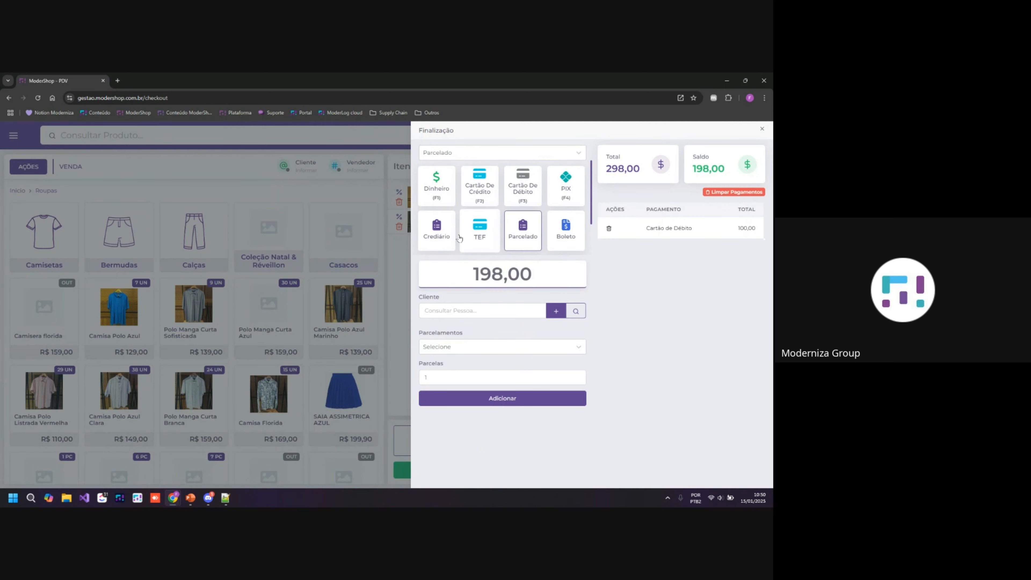
pyautogui.click(437, 229)
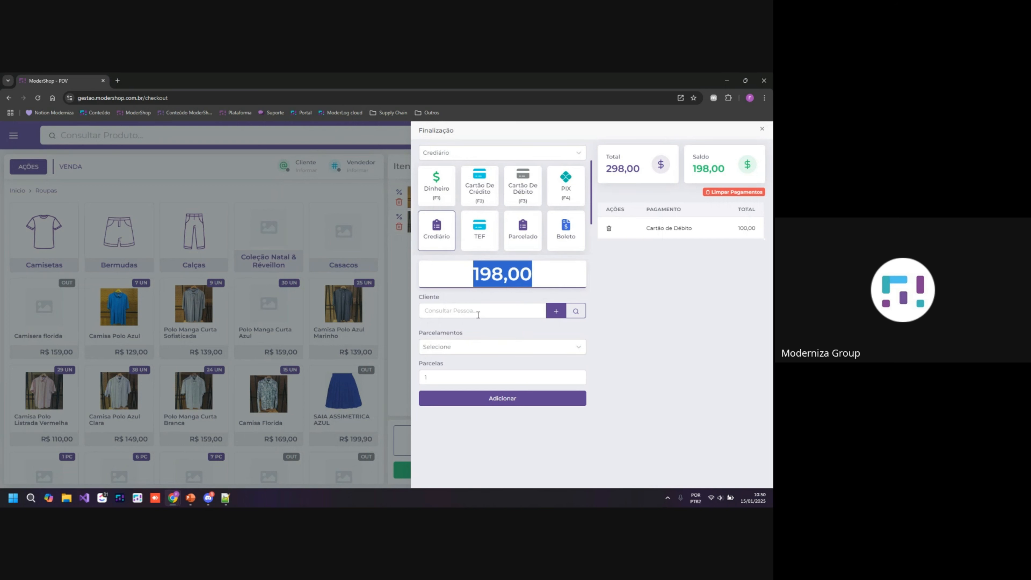
pyautogui.write('100')
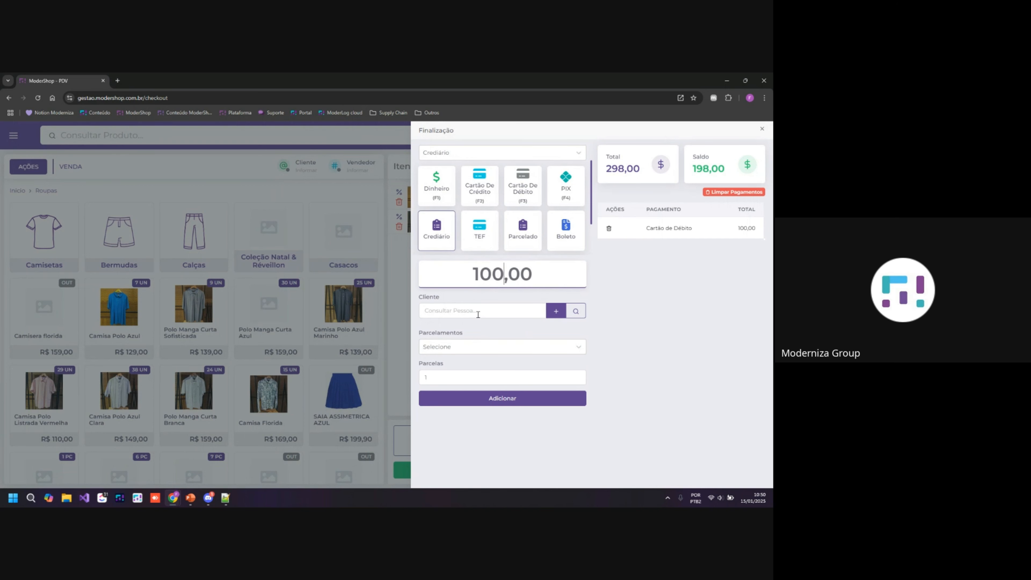
pyautogui.click(470, 312)
pyautogui.write('au')
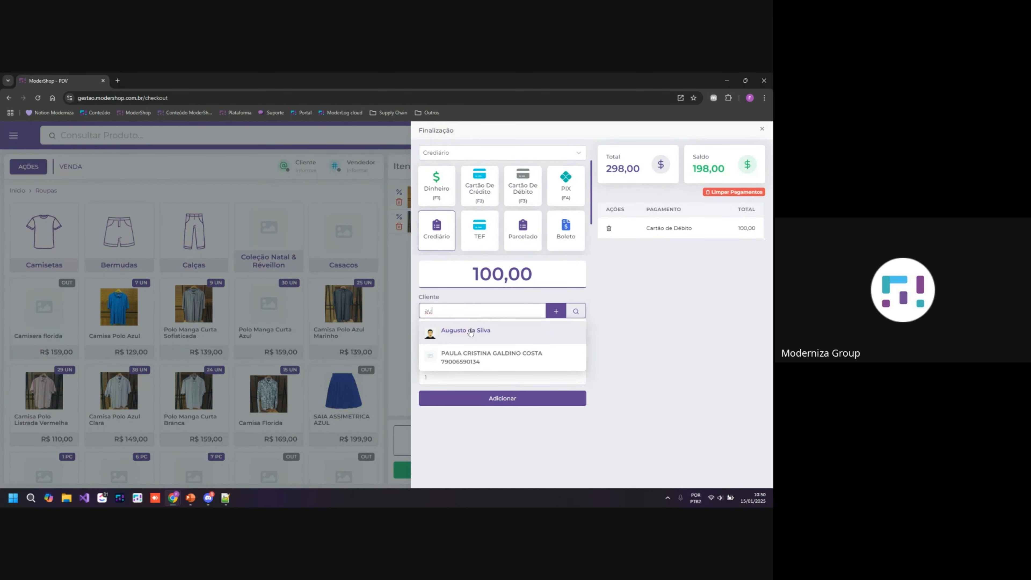
pyautogui.click(470, 332)
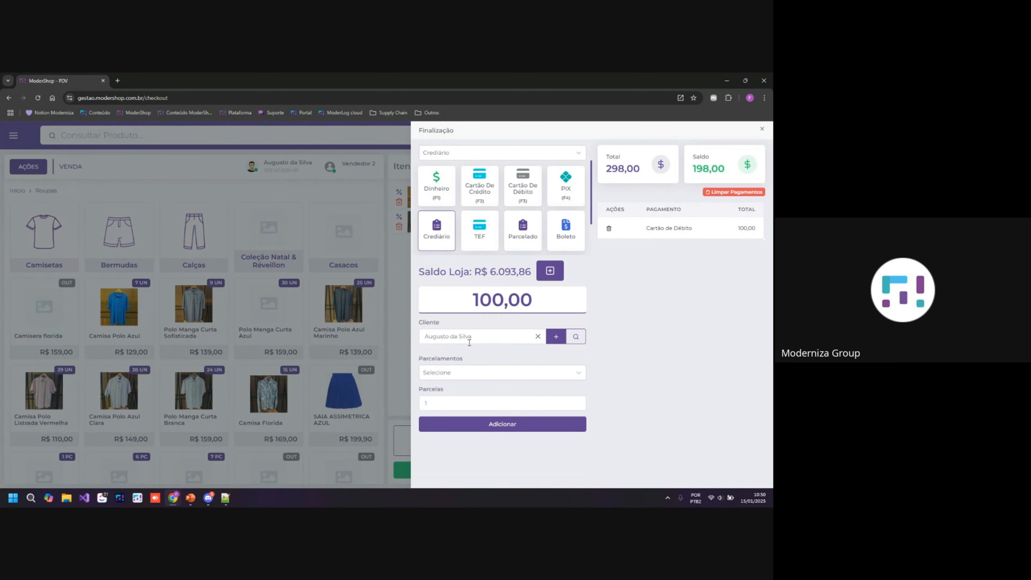
# Step: Split the Crediário payment into 3 installments, approve exceeding the credit limit and add the payment
pyautogui.click(451, 402)
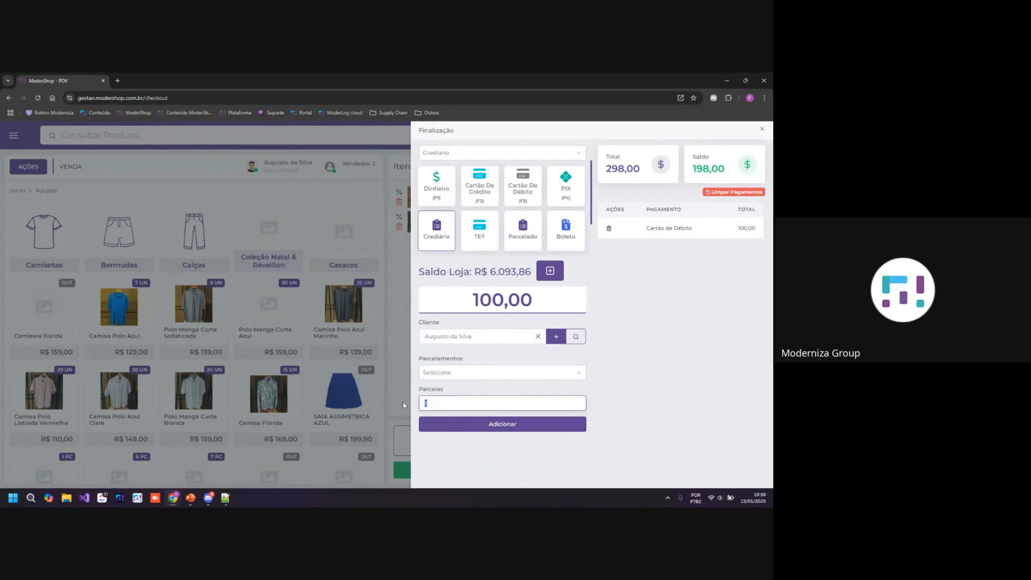
pyautogui.write('3')
pyautogui.click(454, 425)
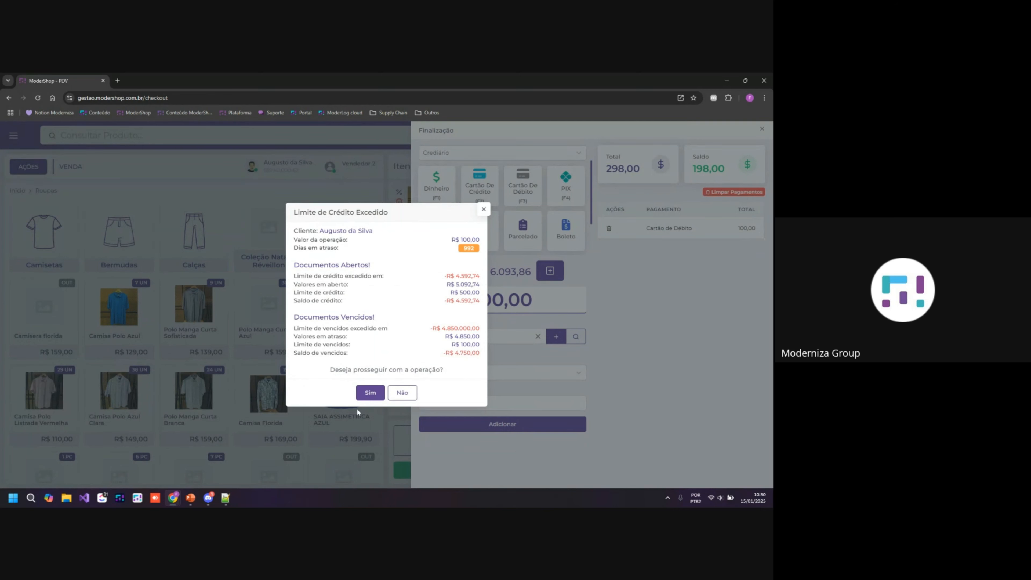
pyautogui.click(366, 395)
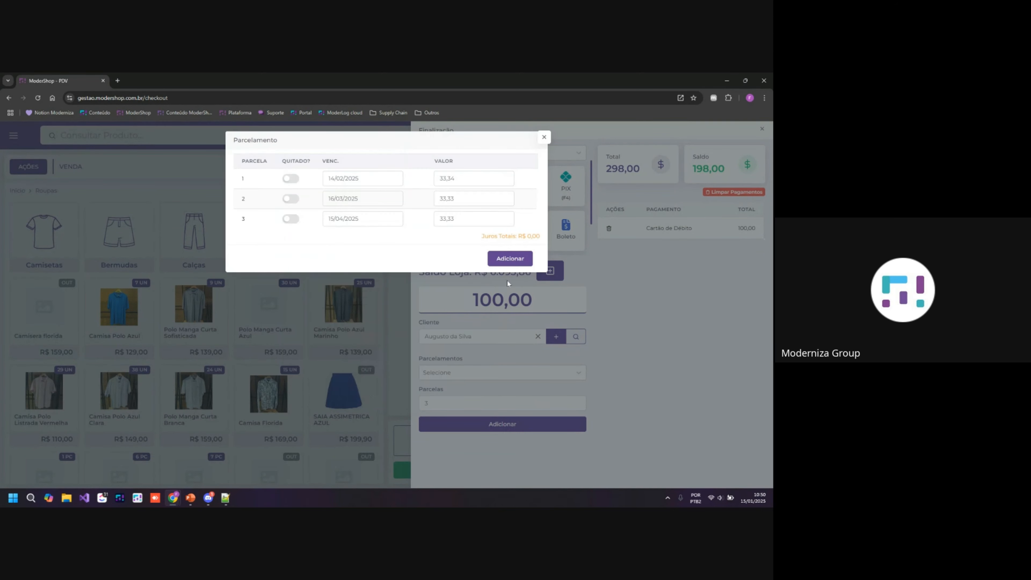
pyautogui.click(510, 259)
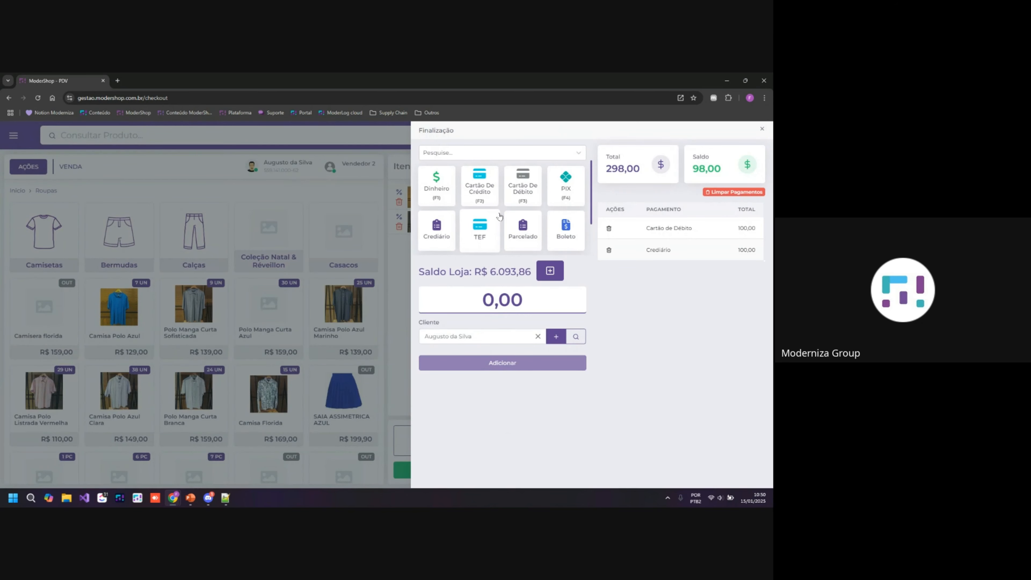
# Step: Pay the remaining 98,00 with Dinheiro to complete the sale, and dismiss the sharing options
pyautogui.press('F1')
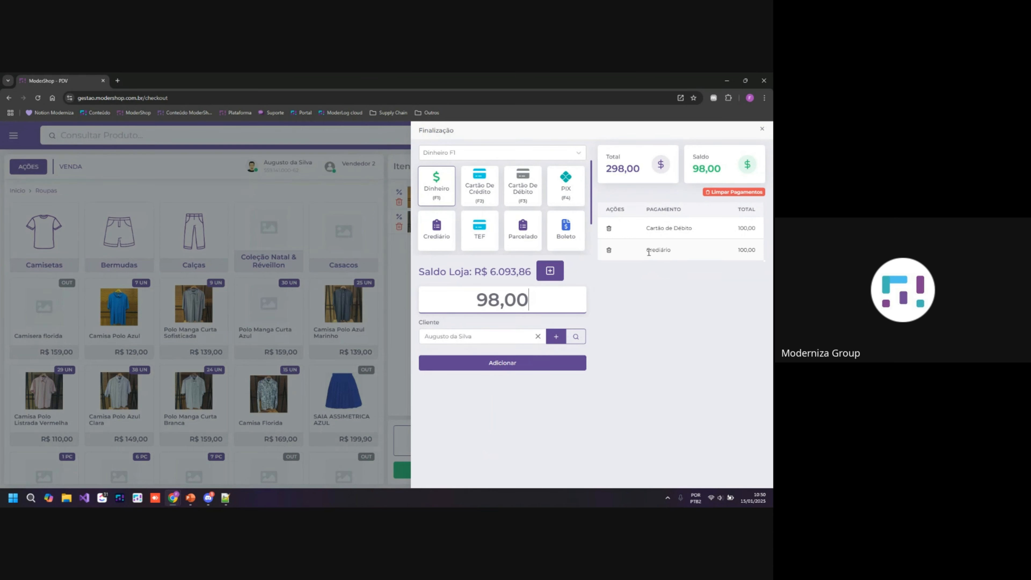
pyautogui.click(506, 363)
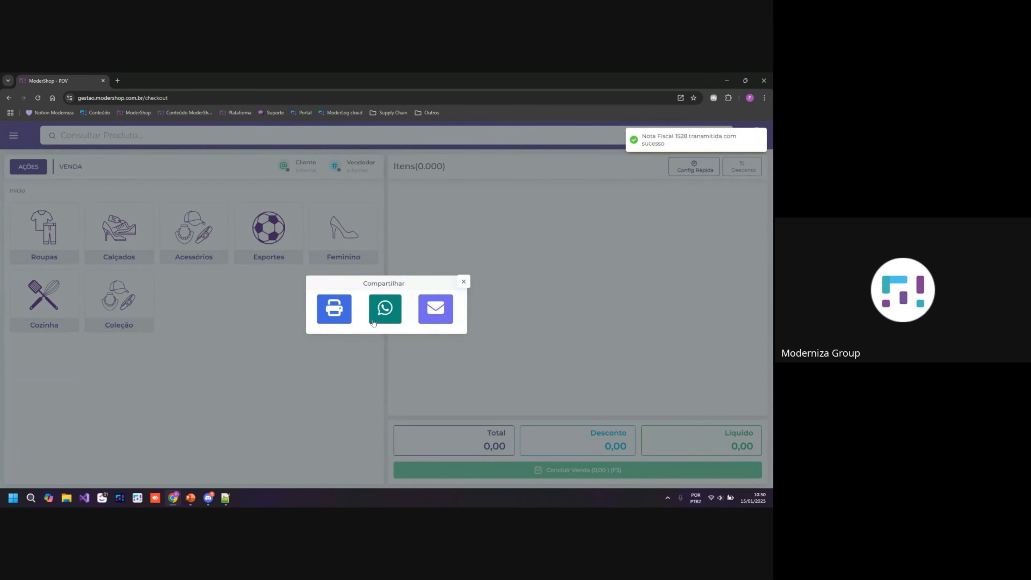
pyautogui.click(463, 281)
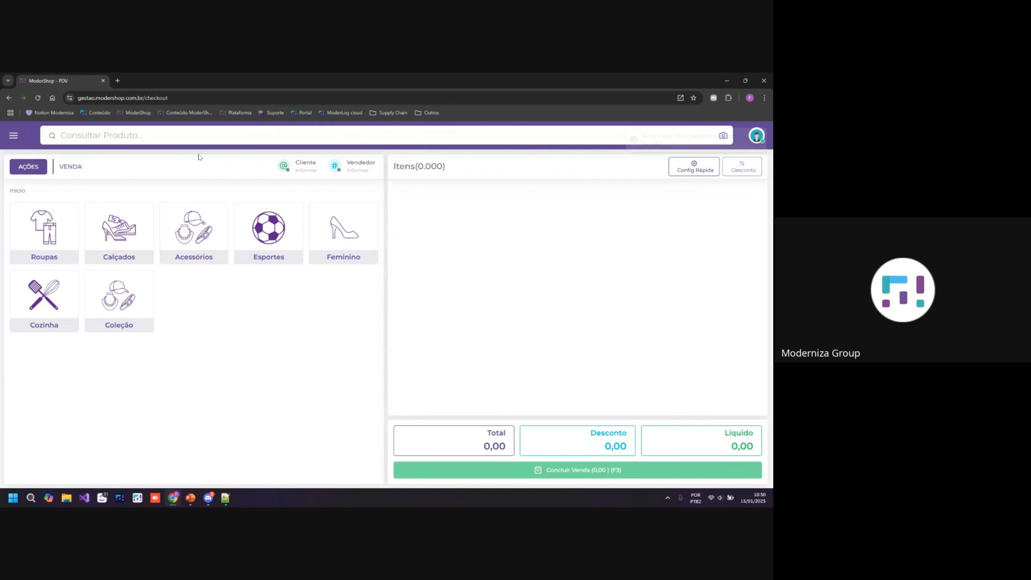
# Step: Exit the PDV and open the list of financial documents under Financeiro
pyautogui.click(27, 166)
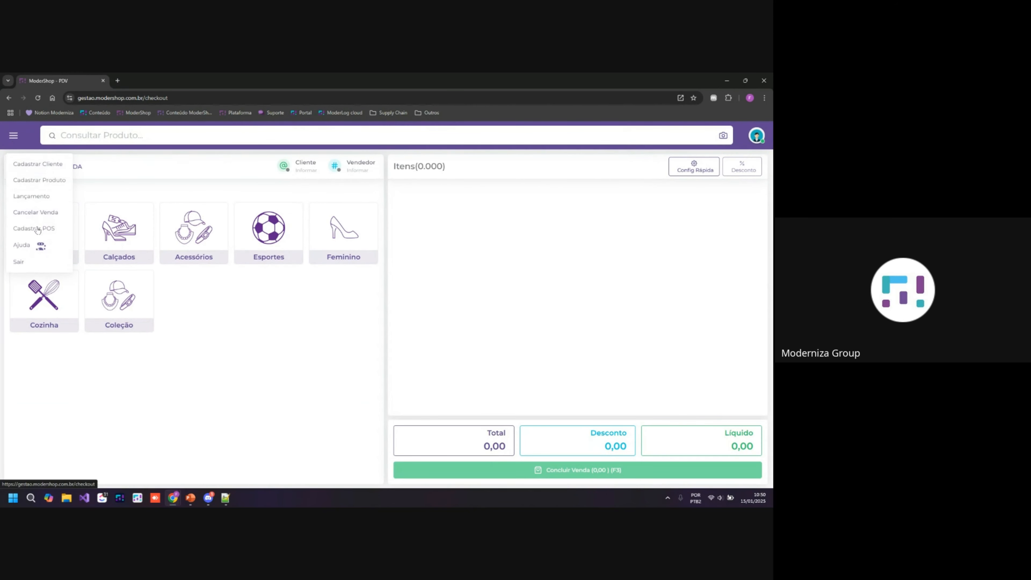
pyautogui.click(39, 266)
pyautogui.click(44, 293)
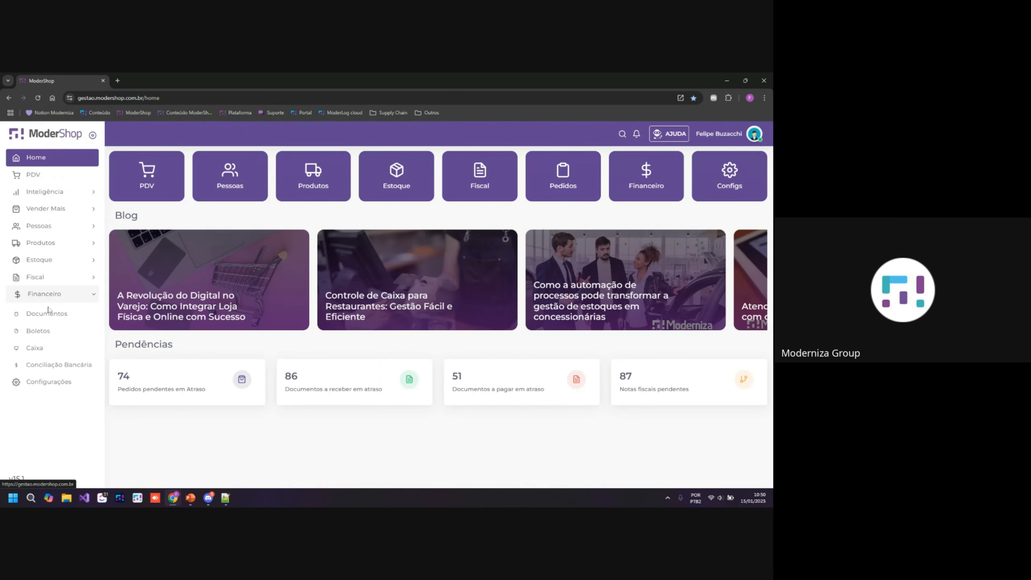
pyautogui.click(49, 314)
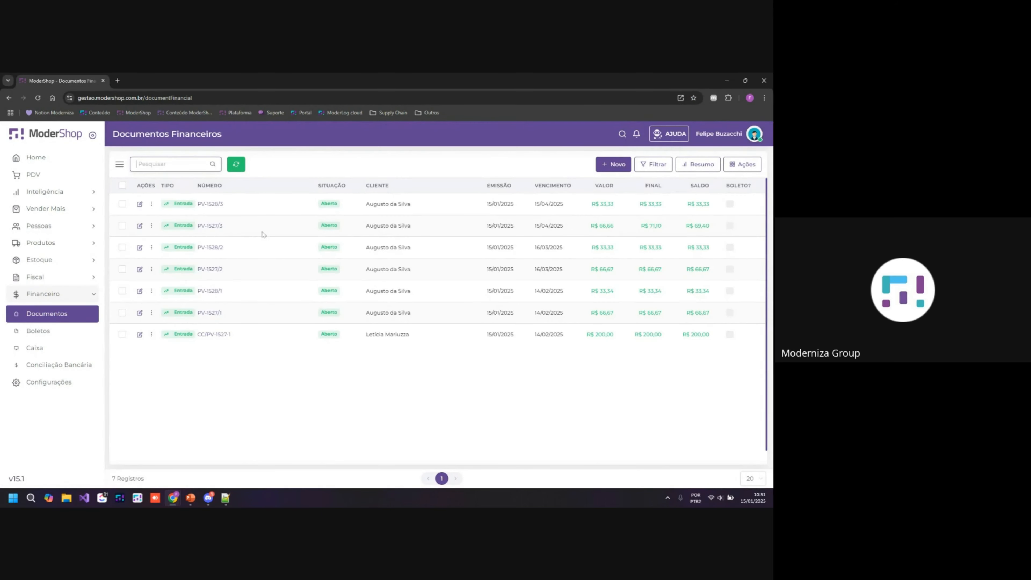
# Step: Review the document filters and the Tipo Data options, keep Emissão selected and close the filters without applying them
pyautogui.click(664, 169)
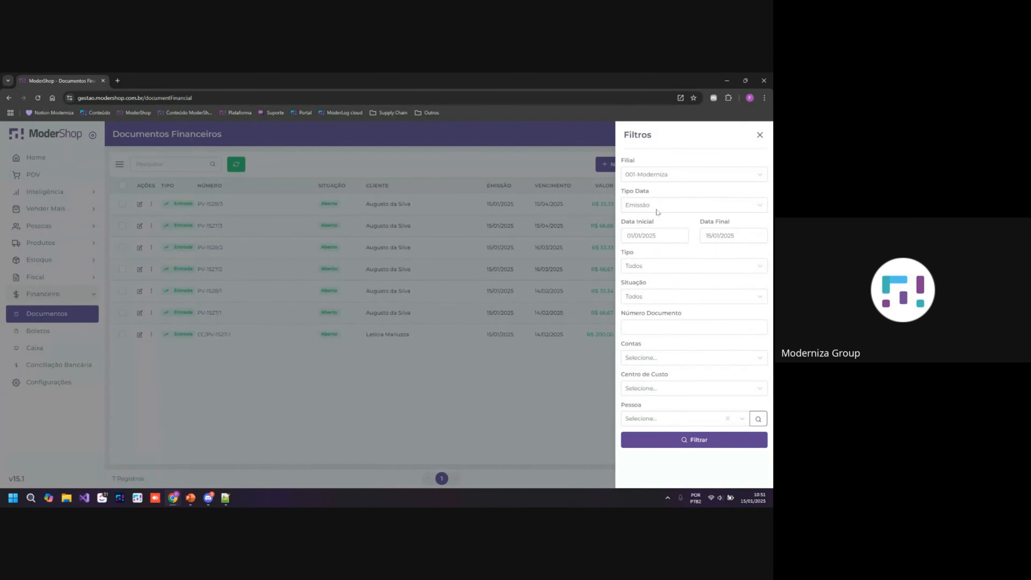
pyautogui.click(759, 135)
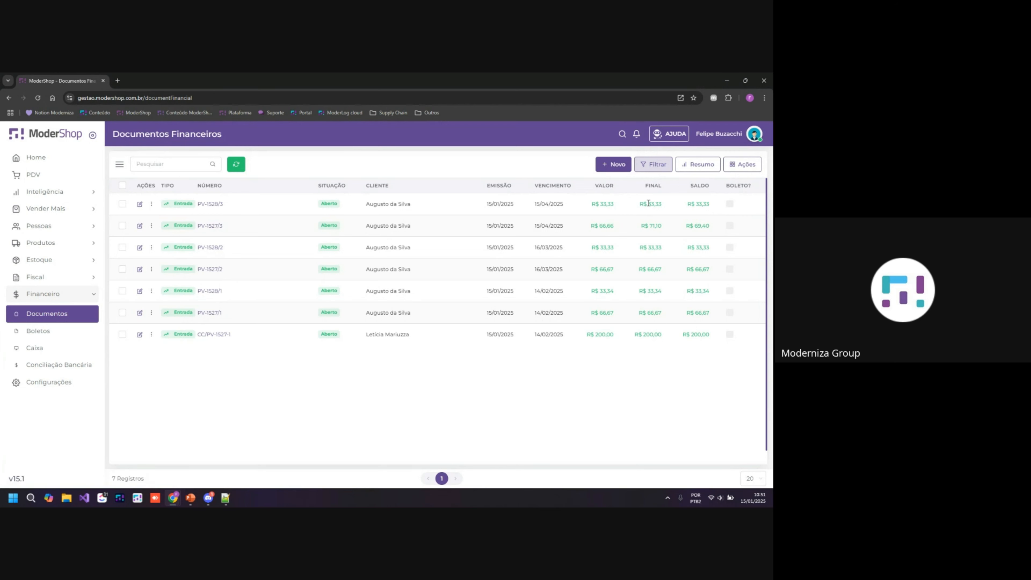
pyautogui.click(663, 169)
pyautogui.click(697, 206)
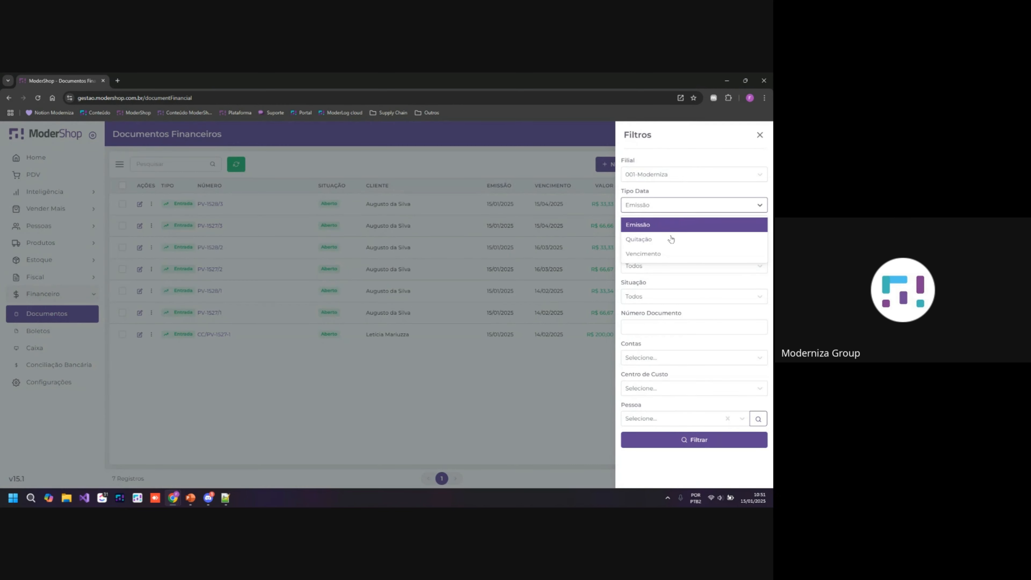
pyautogui.click(645, 224)
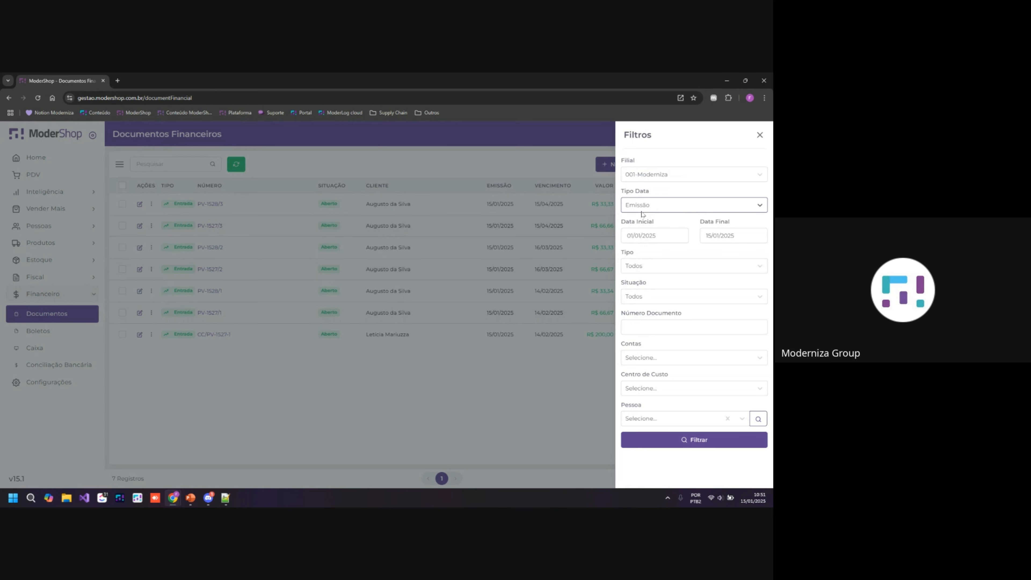
pyautogui.click(572, 345)
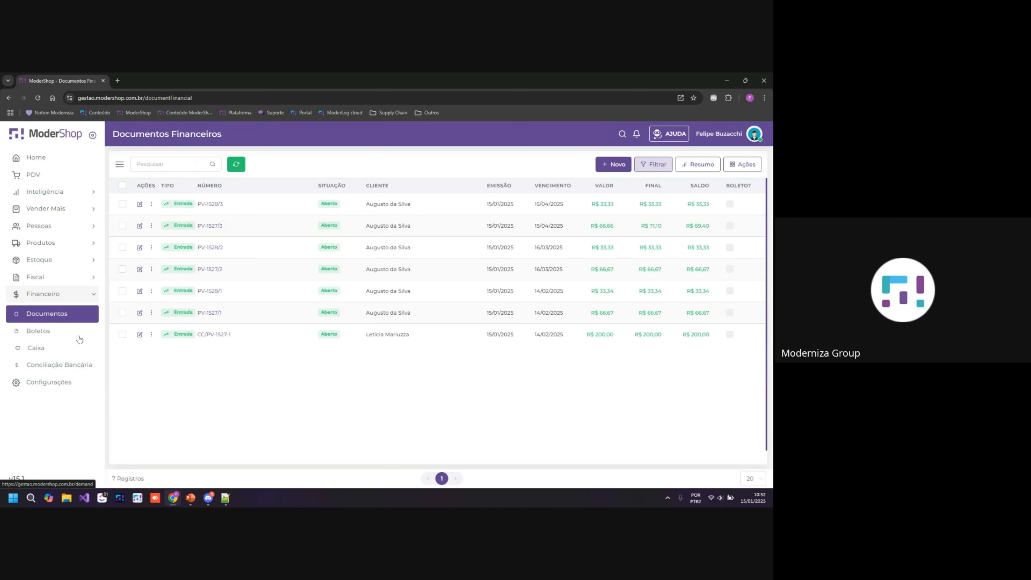
# Step: Open the Configuração de Boleto settings, inspect the Configuração Sicredi record and go back without saving
pyautogui.click(48, 381)
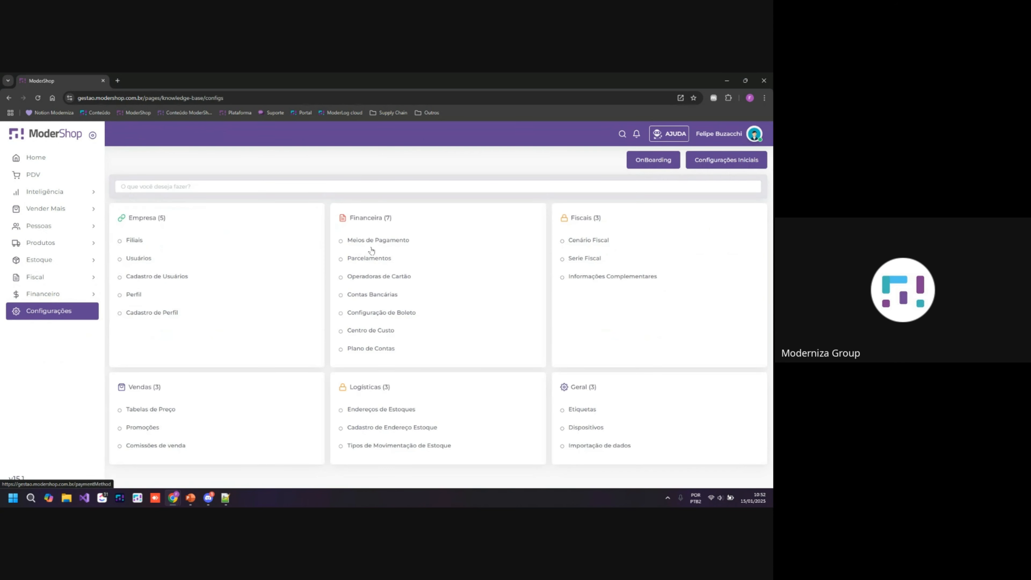
pyautogui.click(397, 316)
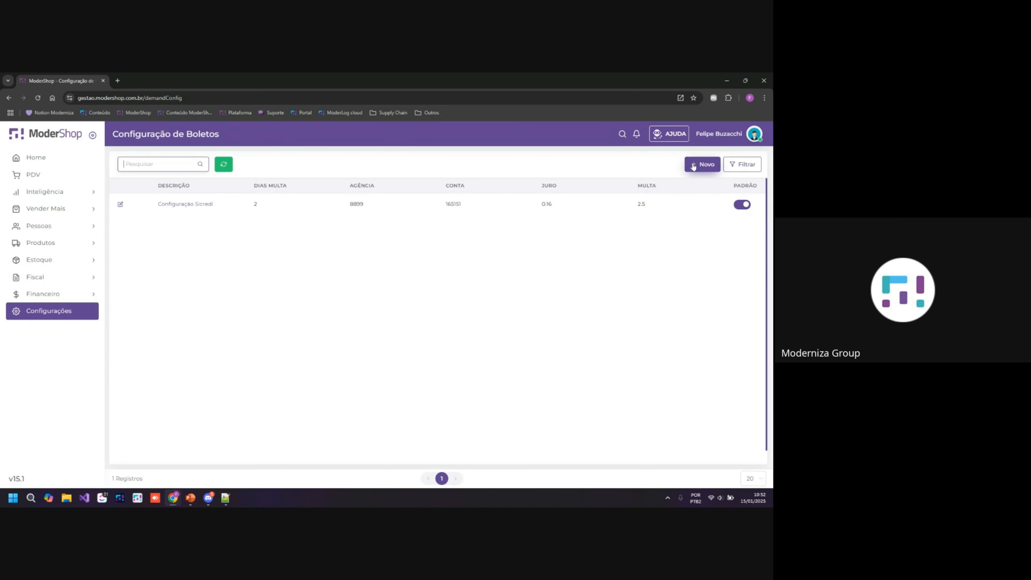
pyautogui.click(172, 204)
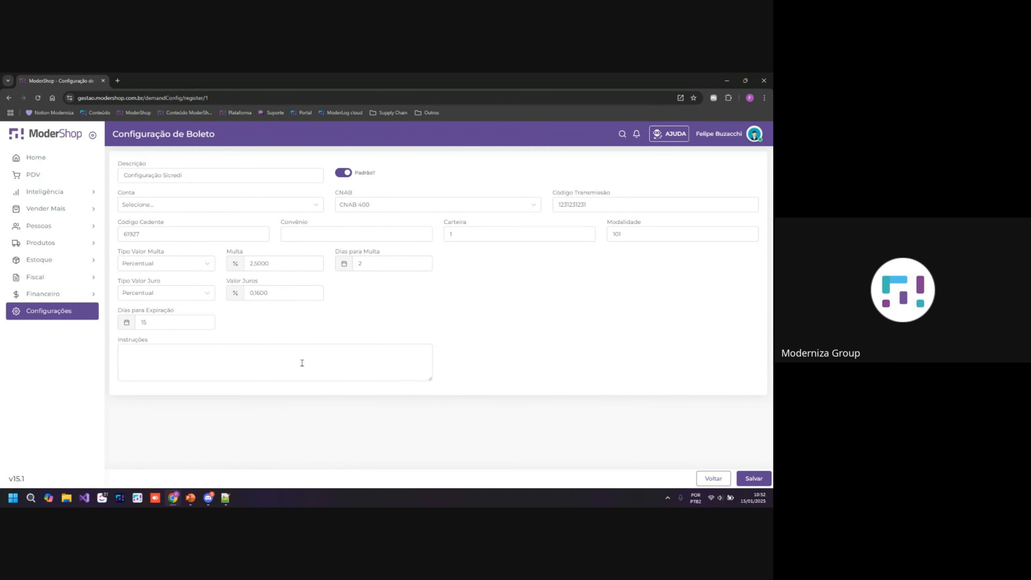
pyautogui.click(710, 482)
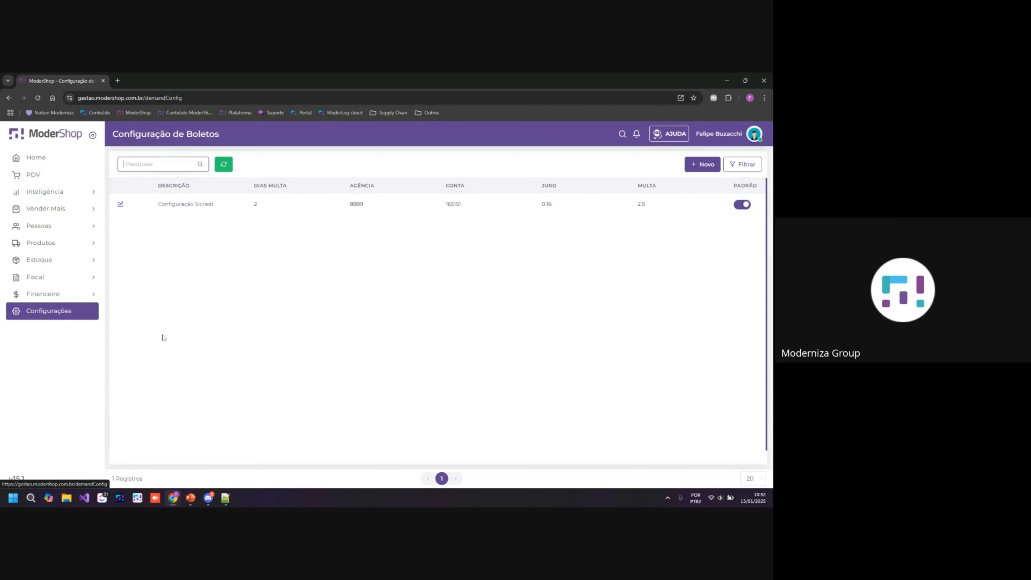
# Step: Try to generate a boleto for the first financial document with Configuração Sicredi, view the ModerConnect device options and close without selecting one
pyautogui.click(41, 293)
pyautogui.click(46, 313)
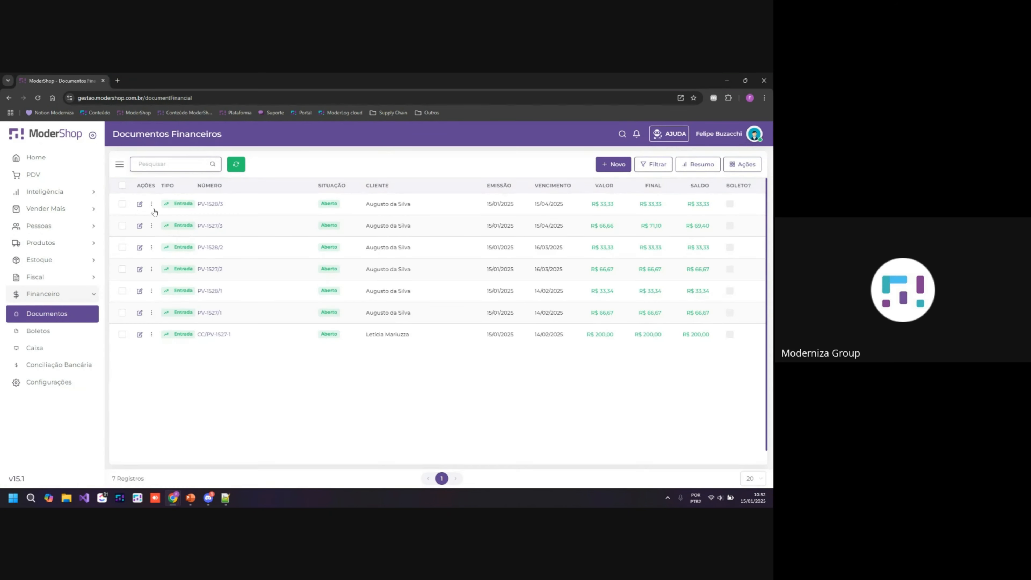
pyautogui.click(152, 205)
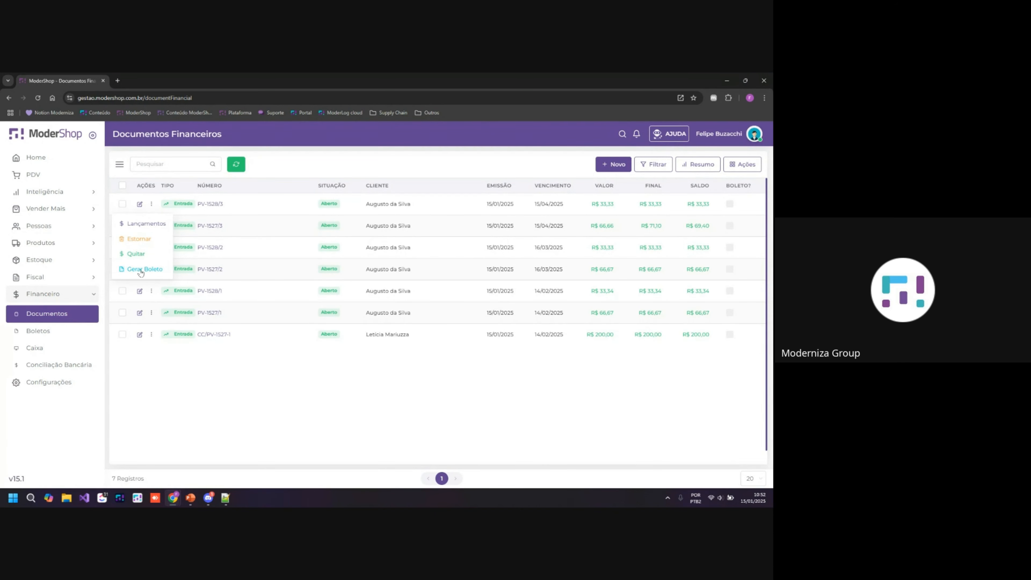
pyautogui.click(154, 270)
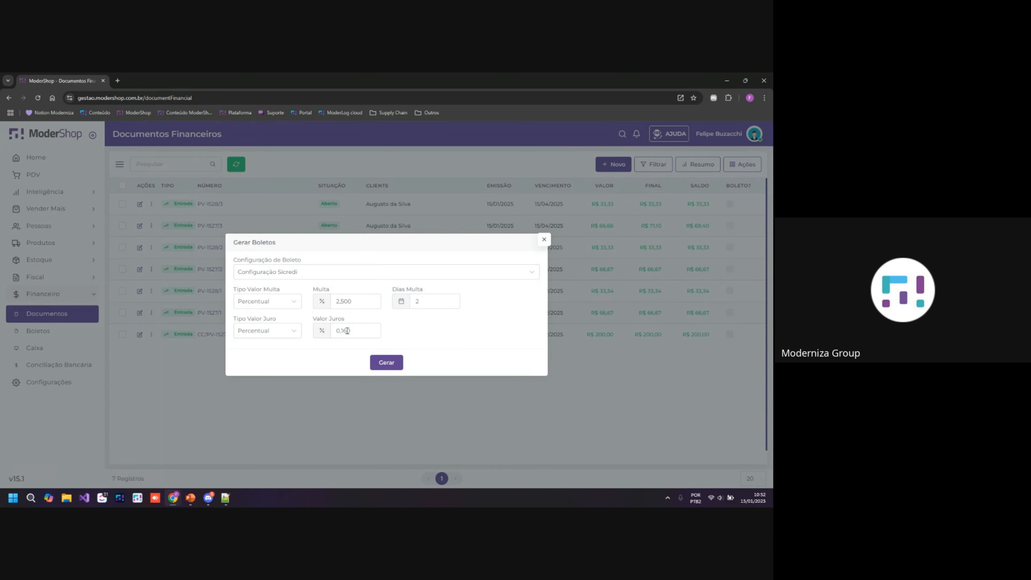
pyautogui.click(388, 362)
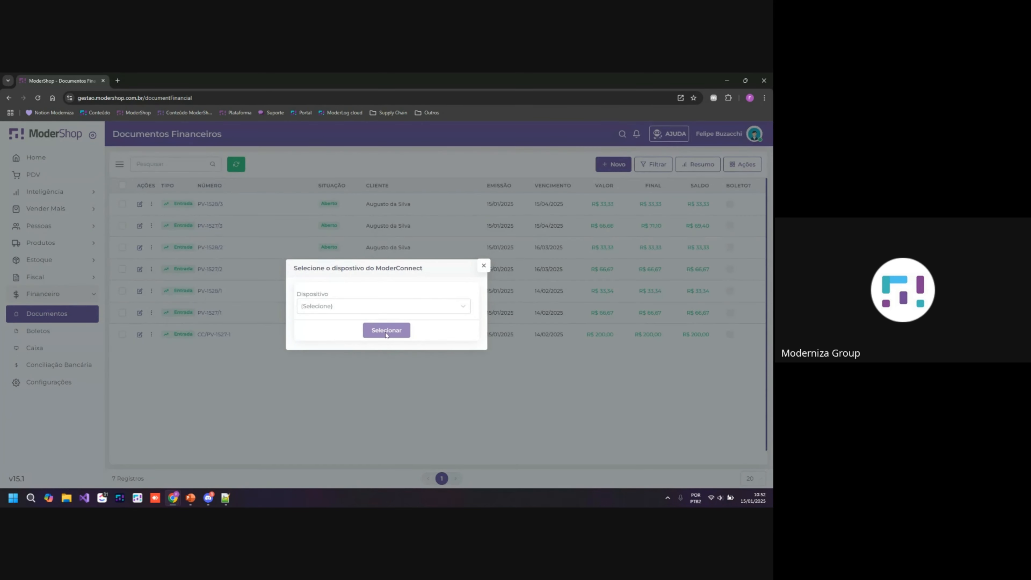
pyautogui.click(374, 314)
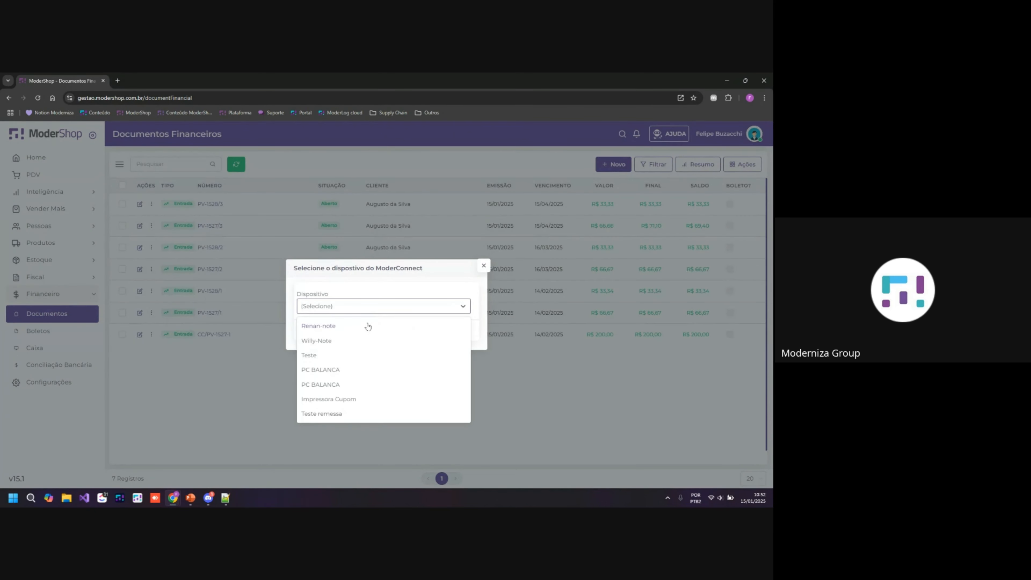
pyautogui.click(409, 294)
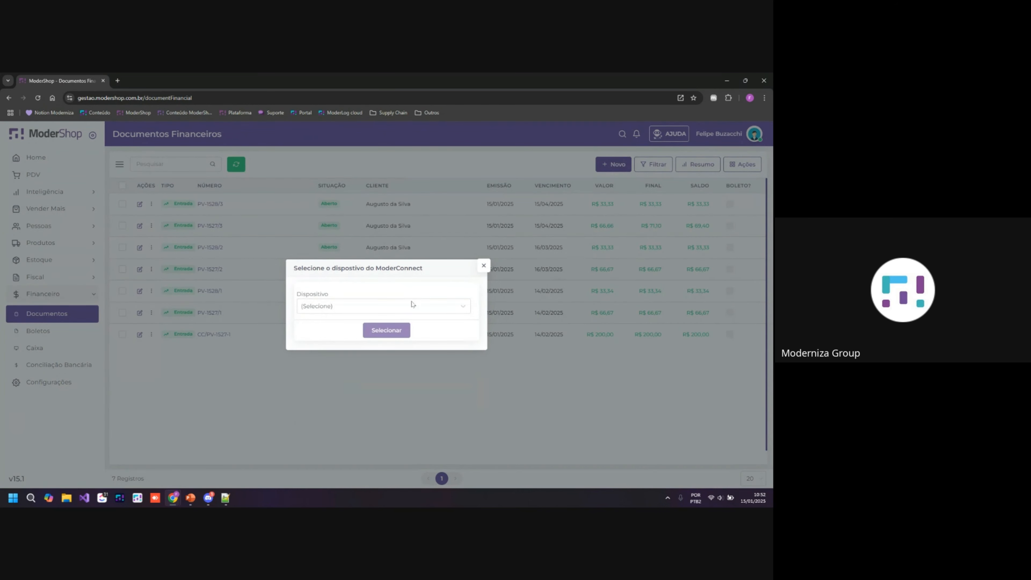
pyautogui.click(484, 267)
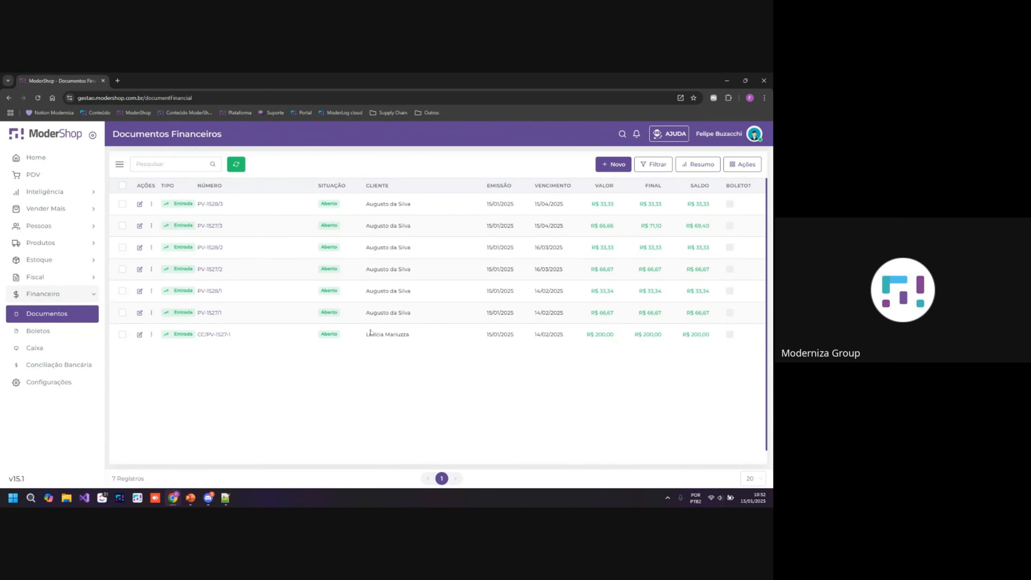
# Step: Review the Ações dos Documentos options and close them, then select and deselect the first document in the list
pyautogui.click(746, 166)
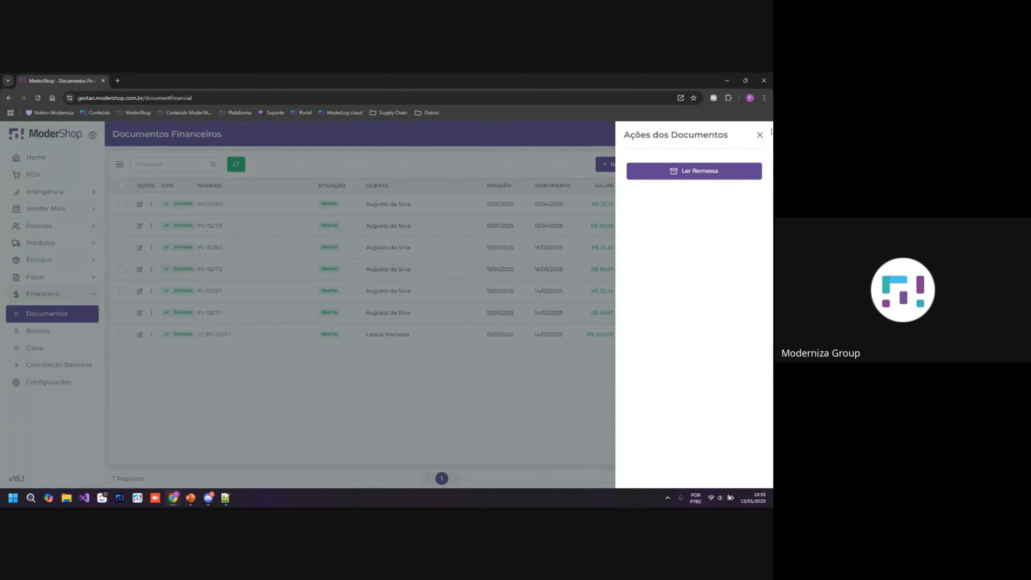
pyautogui.click(758, 136)
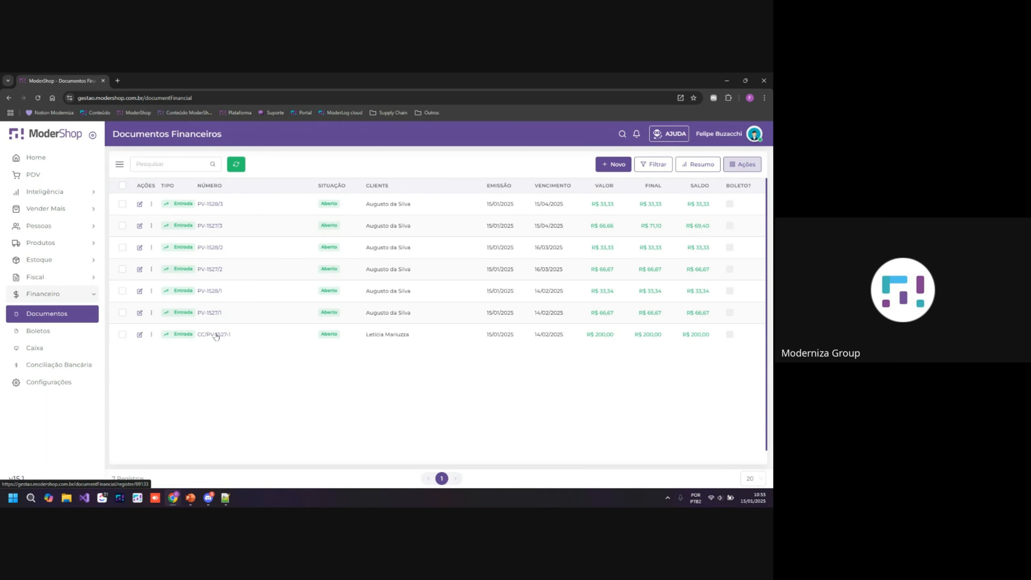
pyautogui.click(289, 410)
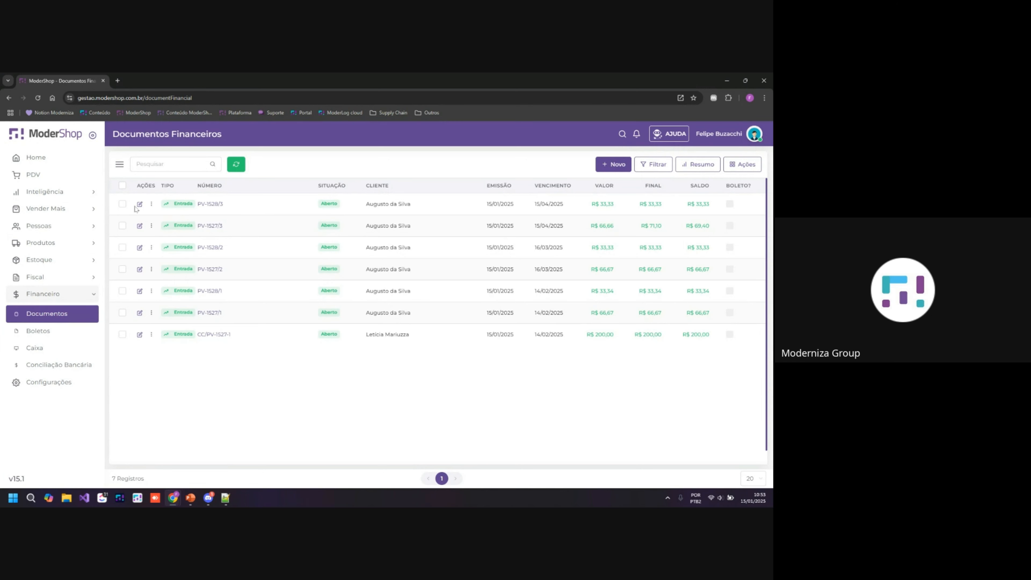
pyautogui.click(124, 206)
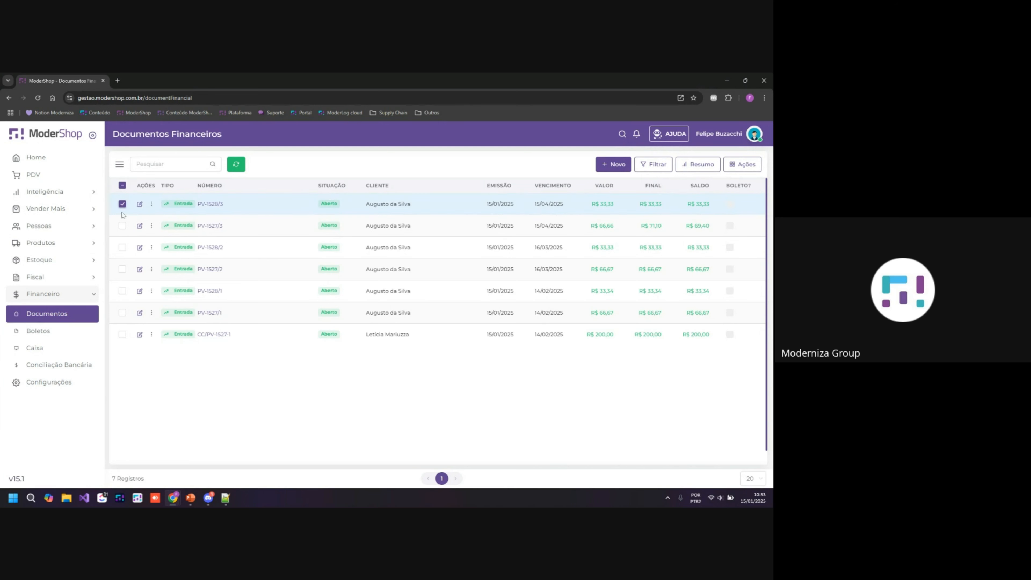
pyautogui.click(124, 208)
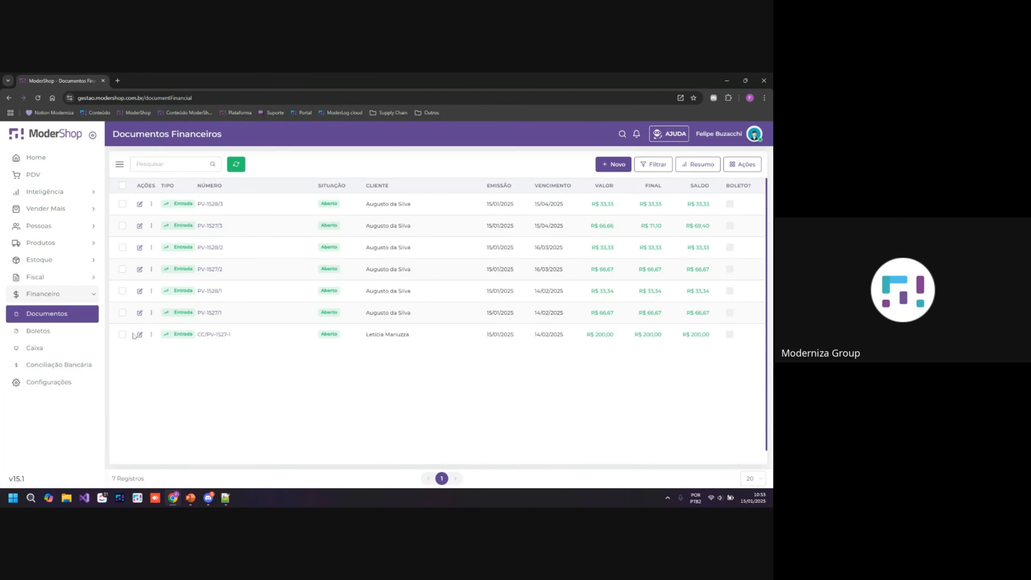
# Step: Open the Caixa list under Financeiro and view the actions available for the cashier session opened on 15/01/2025
pyautogui.click(56, 352)
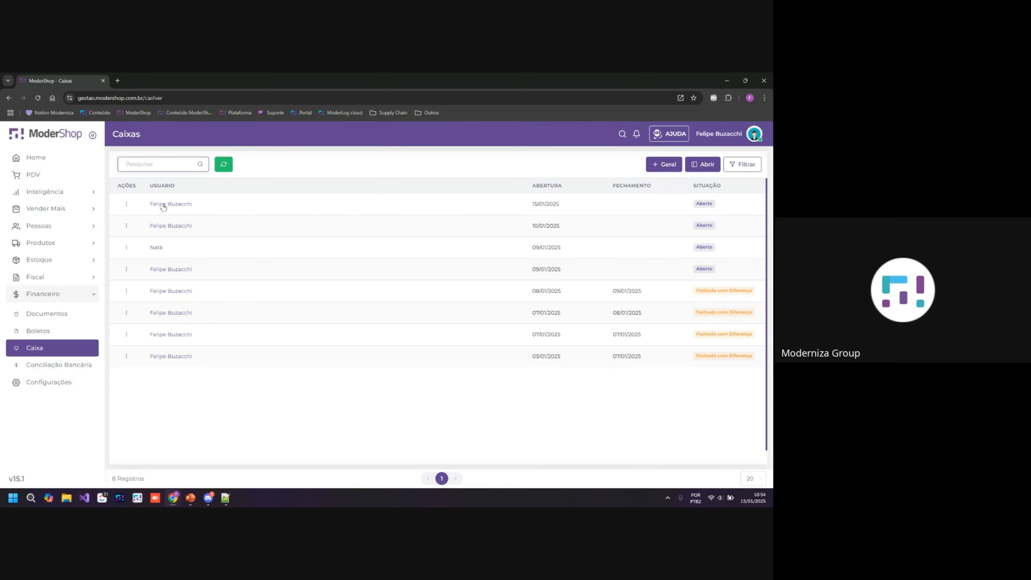
pyautogui.click(127, 206)
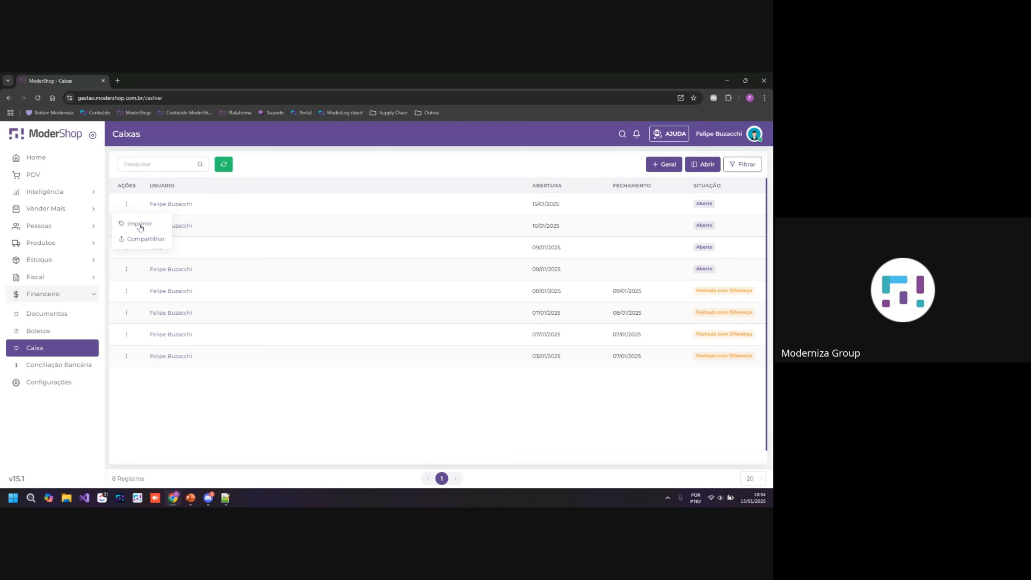
pyautogui.click(208, 212)
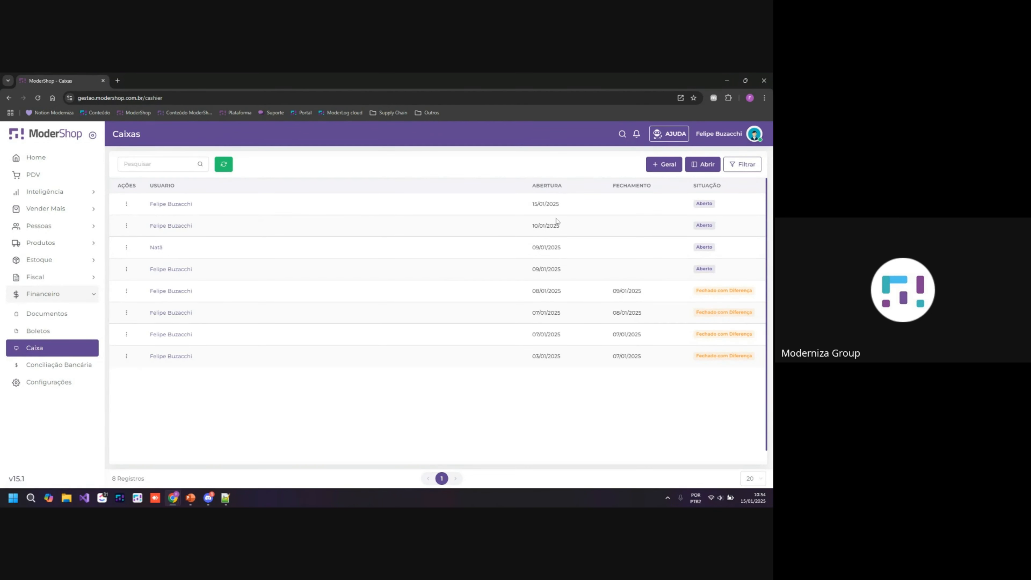
pyautogui.moveTo(527, 206); pyautogui.dragTo(597, 206)
pyautogui.click(597, 206)
# Step: Generate the Resumo A4 printout for the cashier session opened on 15/01/2025, review the whole report and close it
pyautogui.click(126, 205)
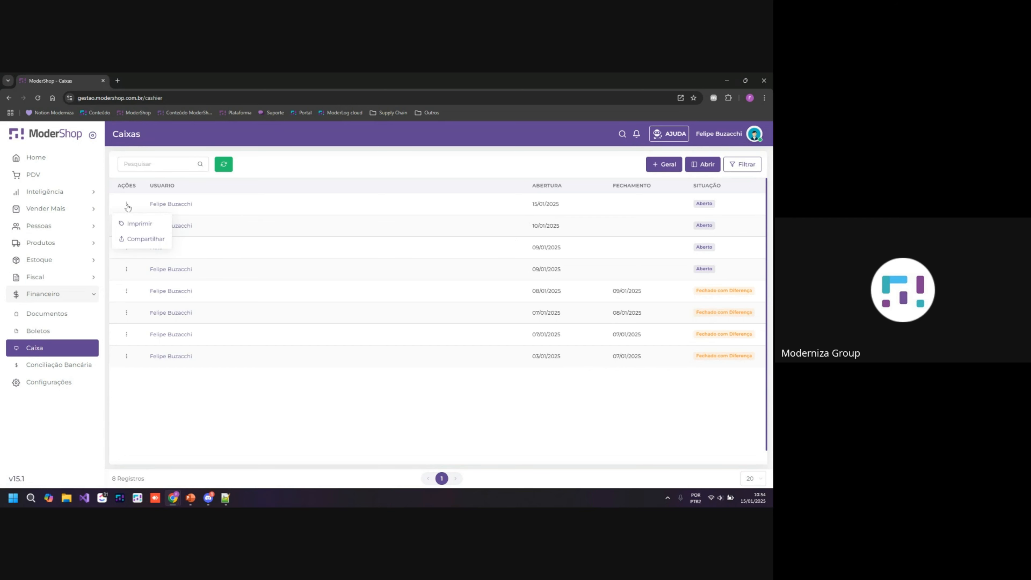
pyautogui.click(143, 231)
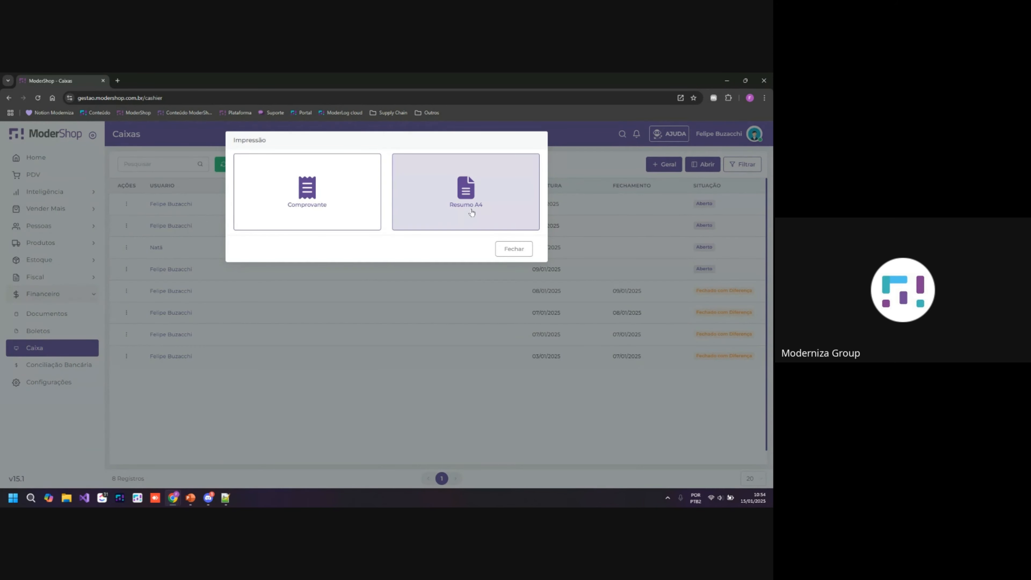
pyautogui.click(466, 190)
pyautogui.scroll(-2, 439, 276)
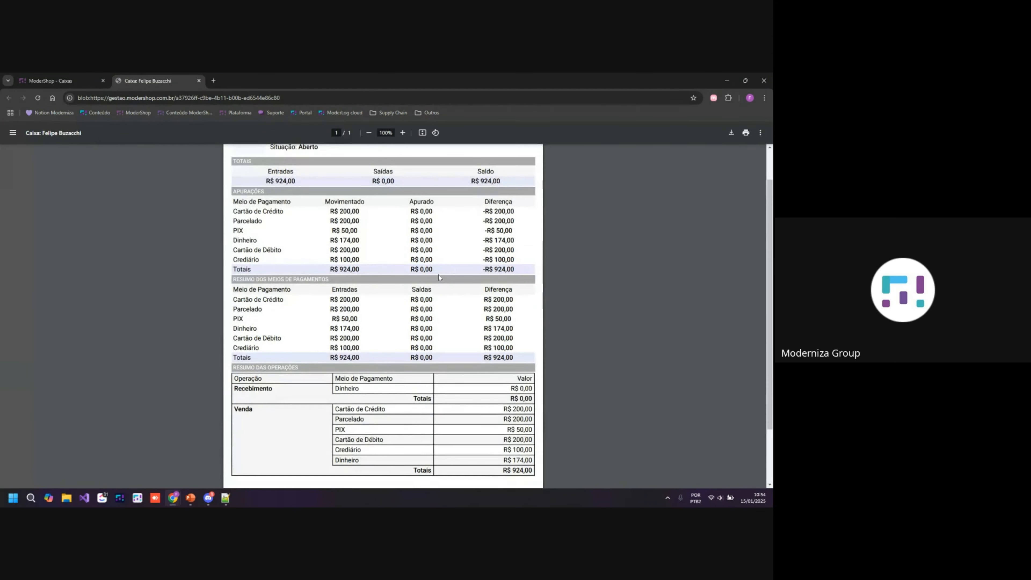
pyautogui.scroll(-3, 439, 278)
pyautogui.scroll(2, 440, 278)
pyautogui.scroll(1, 439, 278)
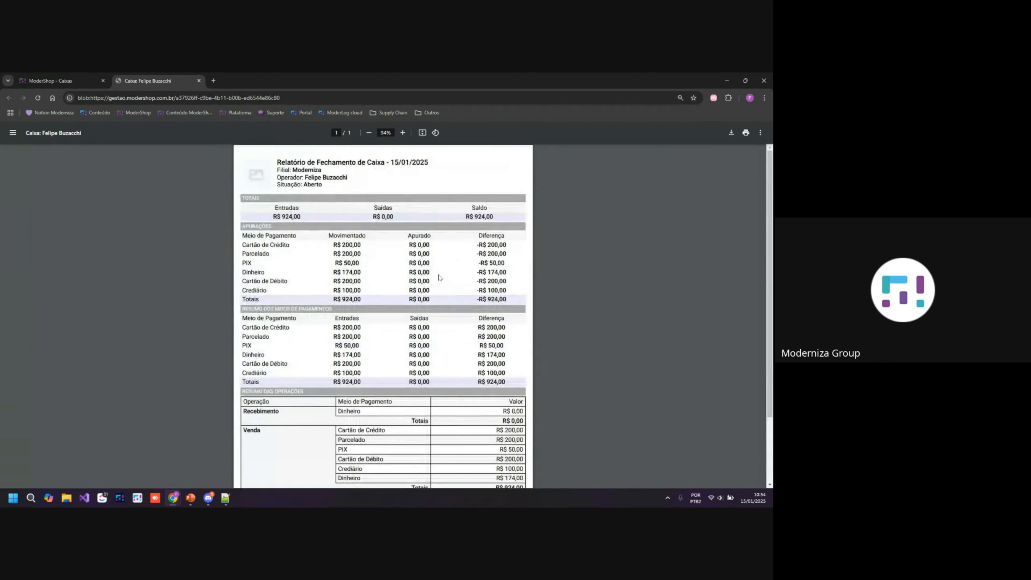
pyautogui.scroll(-2, 439, 276)
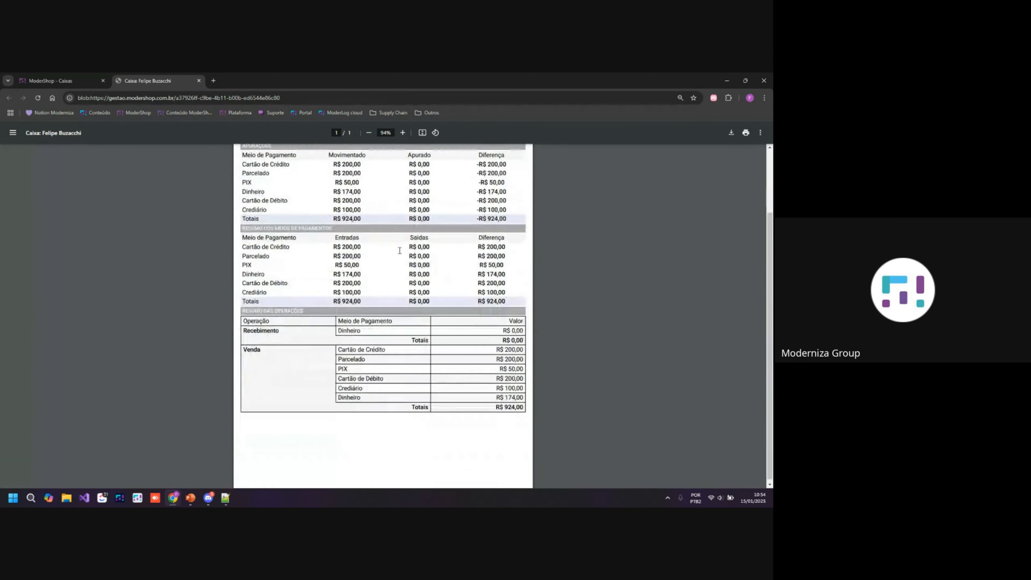
pyautogui.click(199, 81)
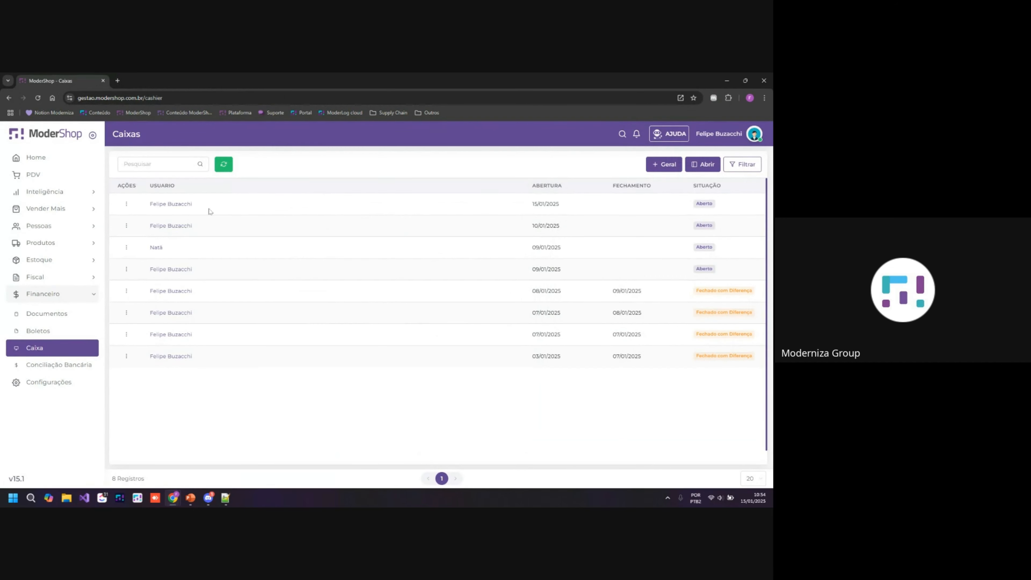
# Step: View the sharing options for the cashier session opened on 15/01/2025 and close them without sharing
pyautogui.click(126, 204)
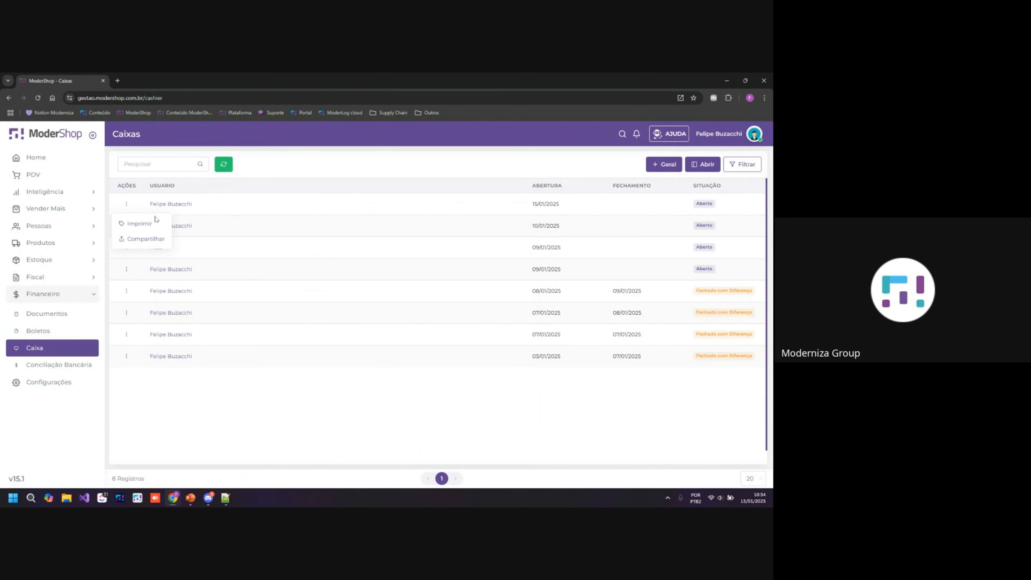
pyautogui.click(138, 239)
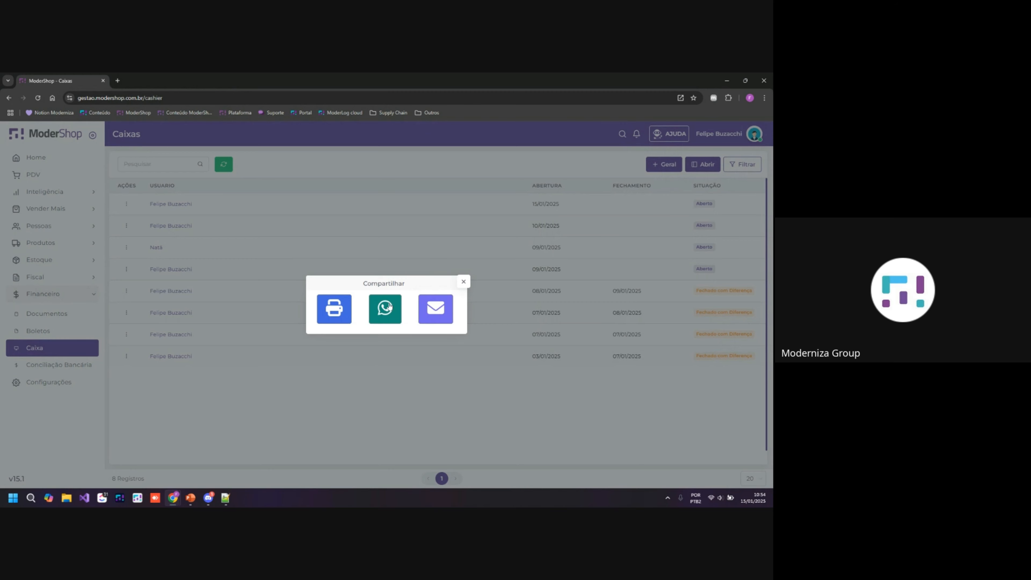
pyautogui.click(462, 284)
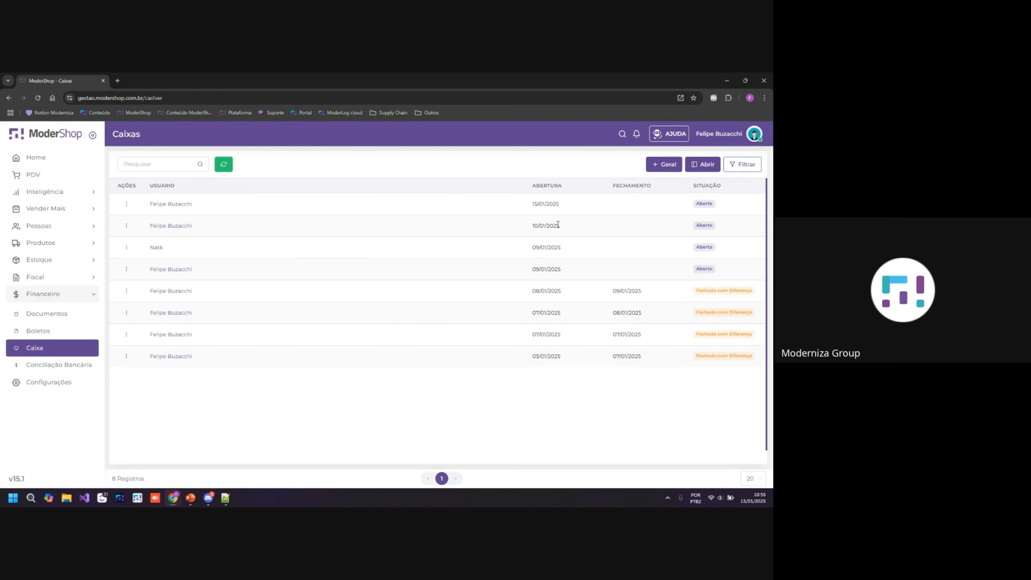
# Step: Open the cashier session from 15/01/2025 and examine its Apurações, Gráfico Apurações, Resumo das operadoras and Total Entradas
pyautogui.click(157, 204)
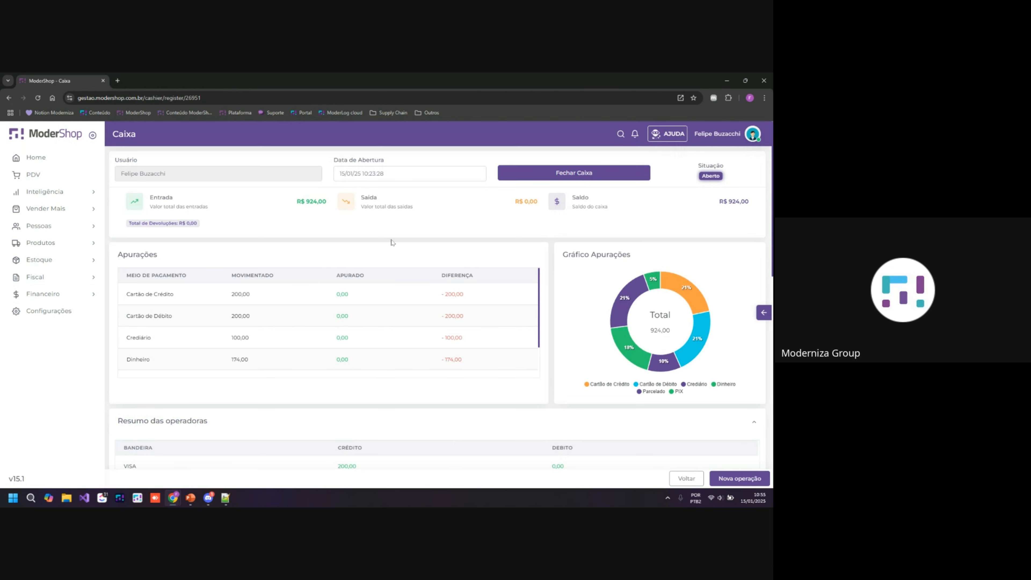
pyautogui.scroll(-1, 353, 256)
pyautogui.scroll(-1, 439, 282)
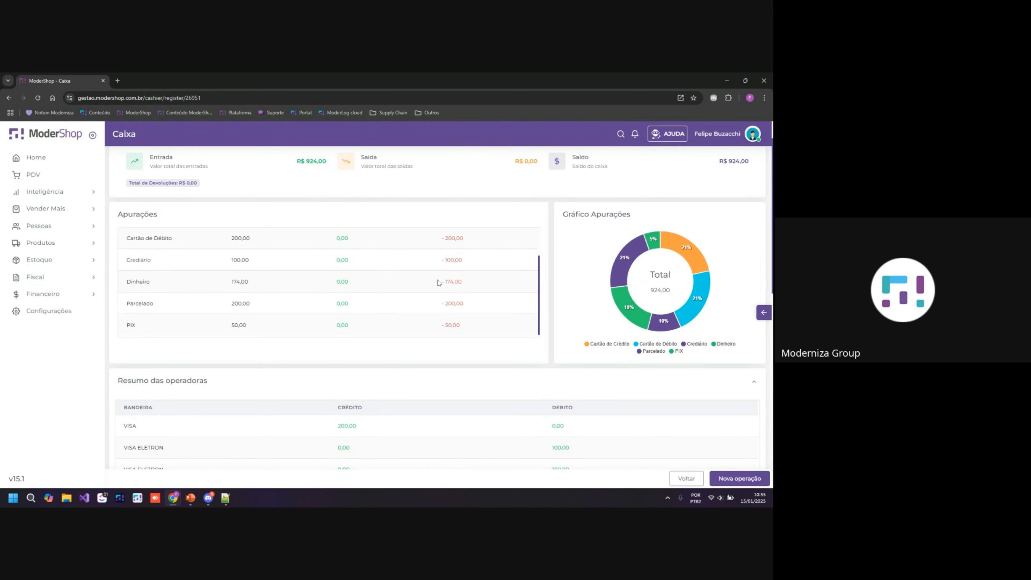
pyautogui.scroll(1, 468, 288)
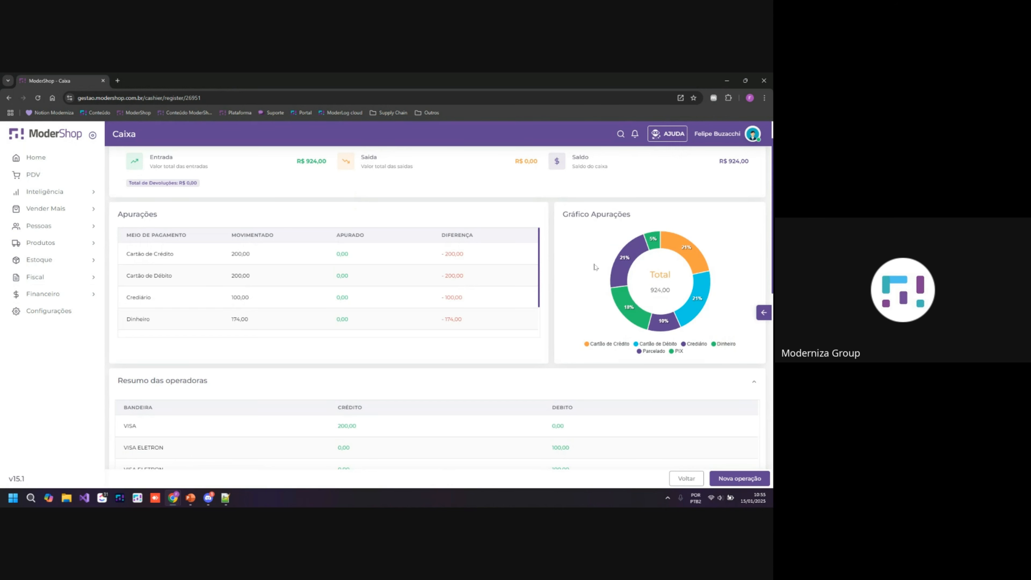
pyautogui.scroll(-3, 585, 304)
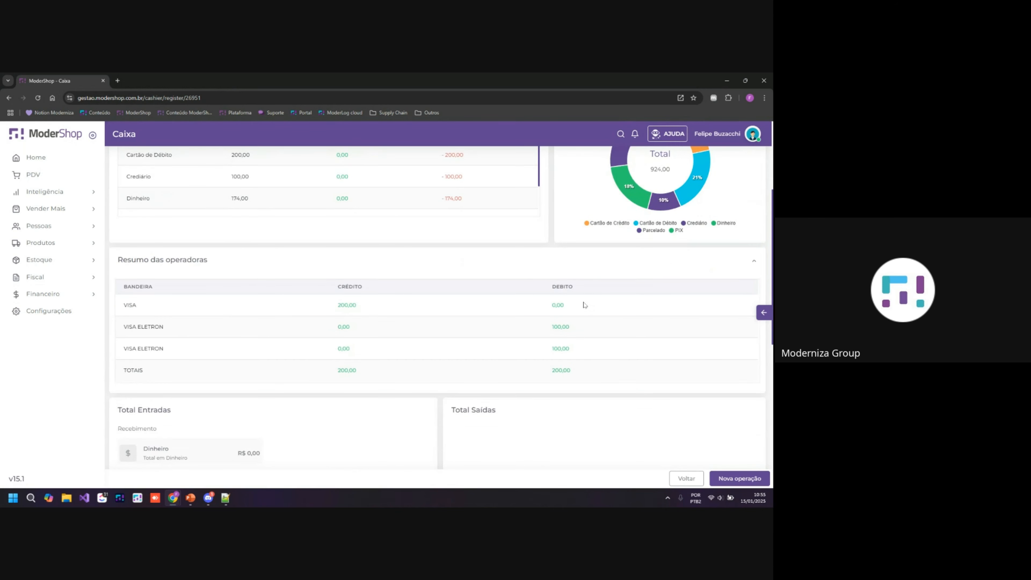
pyautogui.scroll(-5, 341, 299)
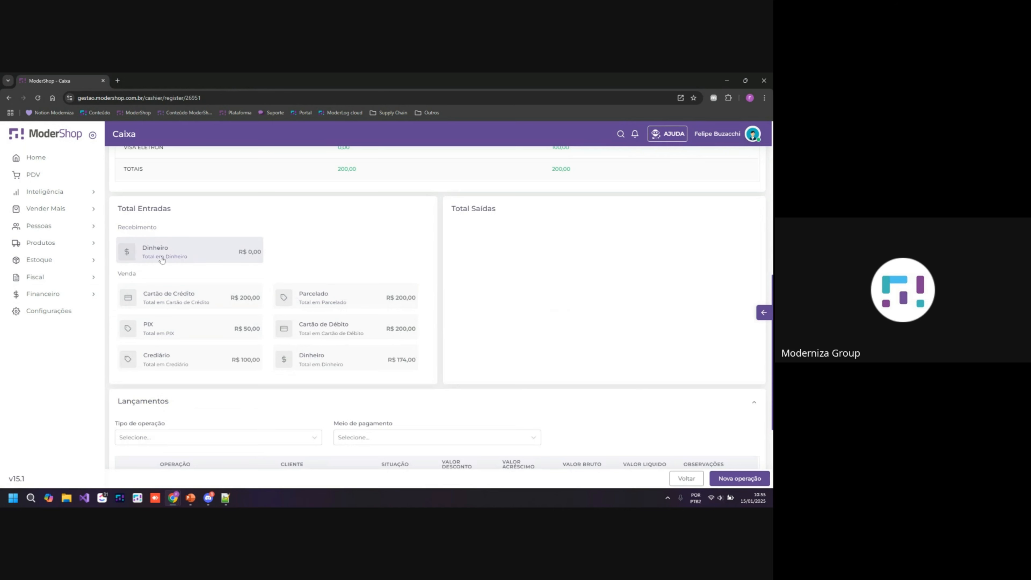
# Step: Review the session's Lançamentos, view the actions available for the first sale entry and close them without choosing one
pyautogui.scroll(-3, 327, 317)
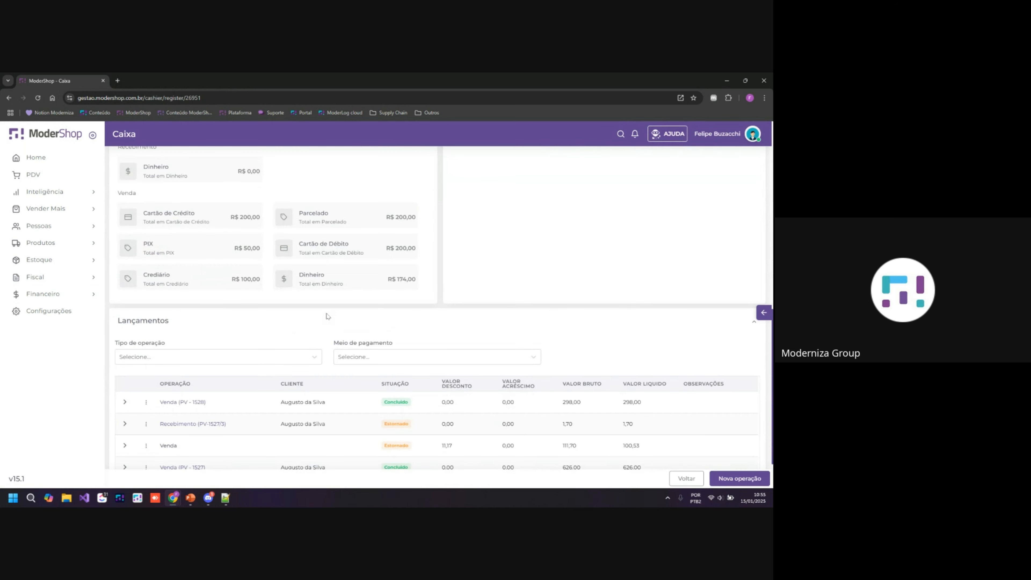
pyautogui.scroll(-1, 222, 330)
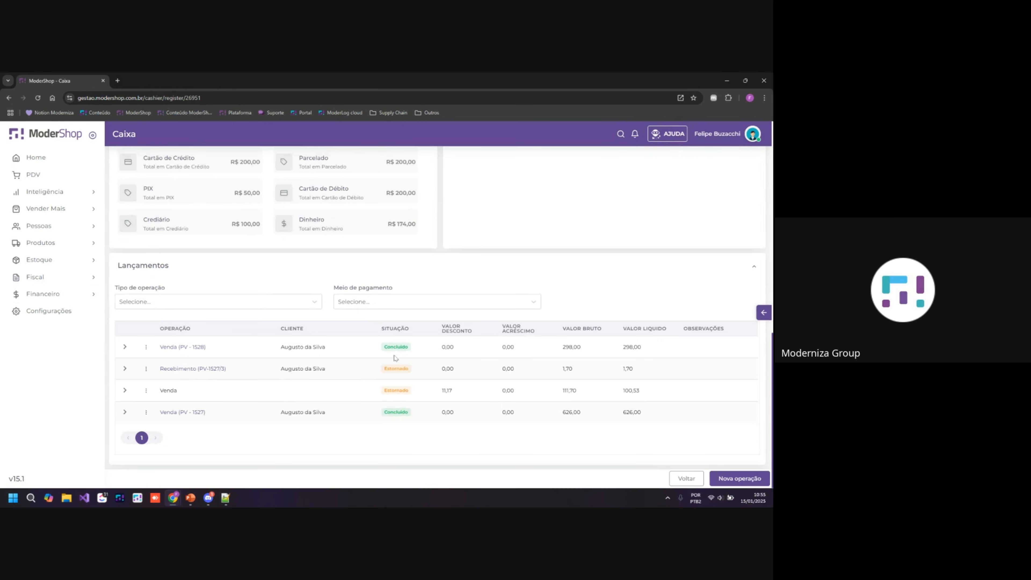
pyautogui.scroll(10, 200, 230)
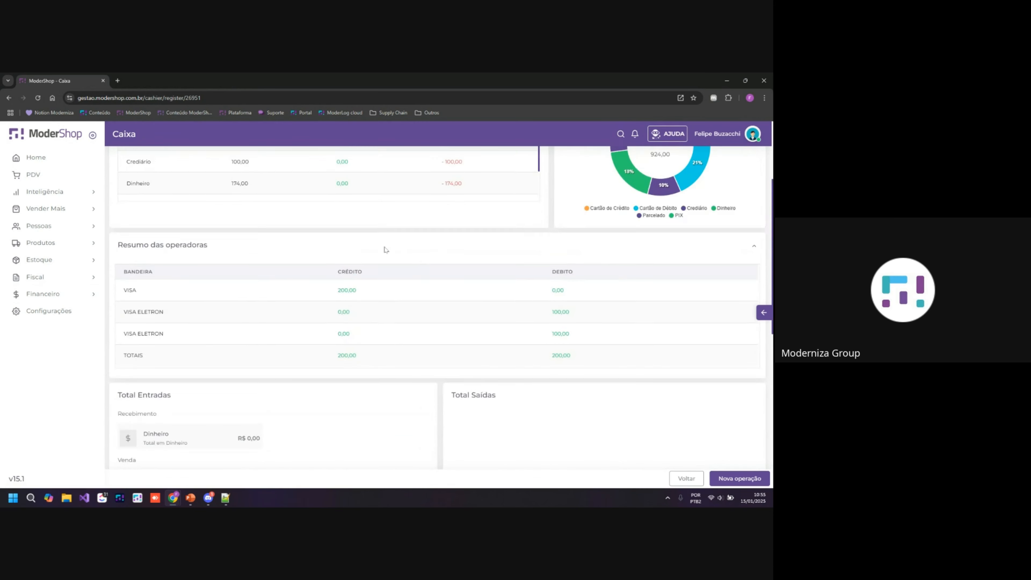
pyautogui.scroll(-8, 385, 249)
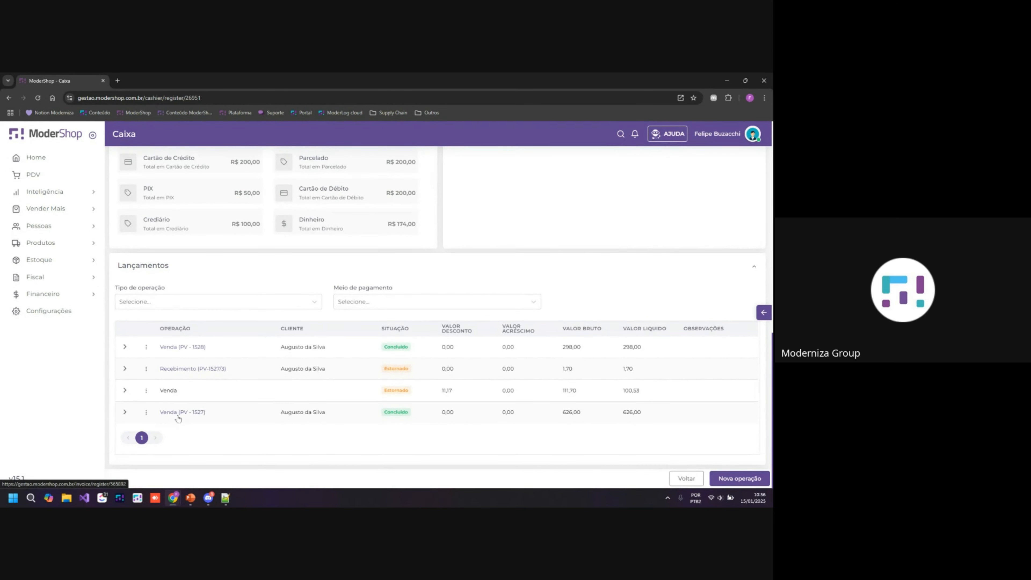
pyautogui.click(146, 347)
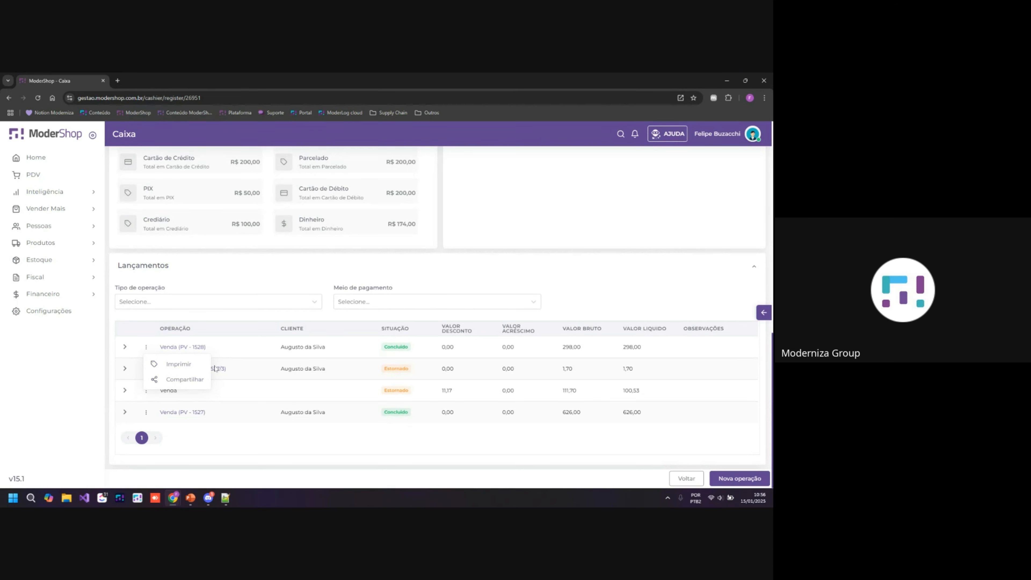
pyautogui.click(272, 369)
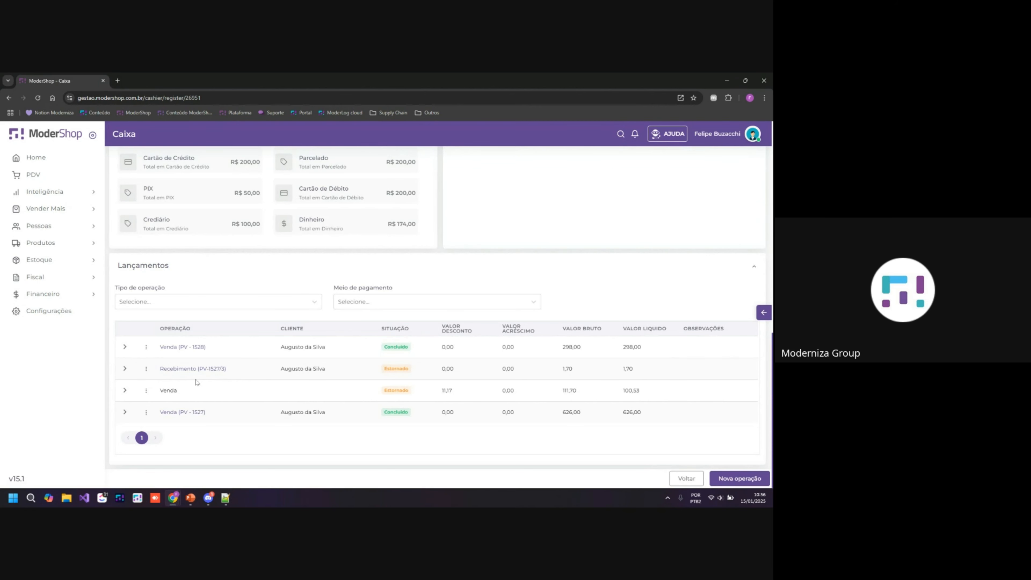
# Step: Review the open session's Apurações for every payment method and its Lançamentos, and return to the list of cashier sessions
pyautogui.scroll(10, 203, 379)
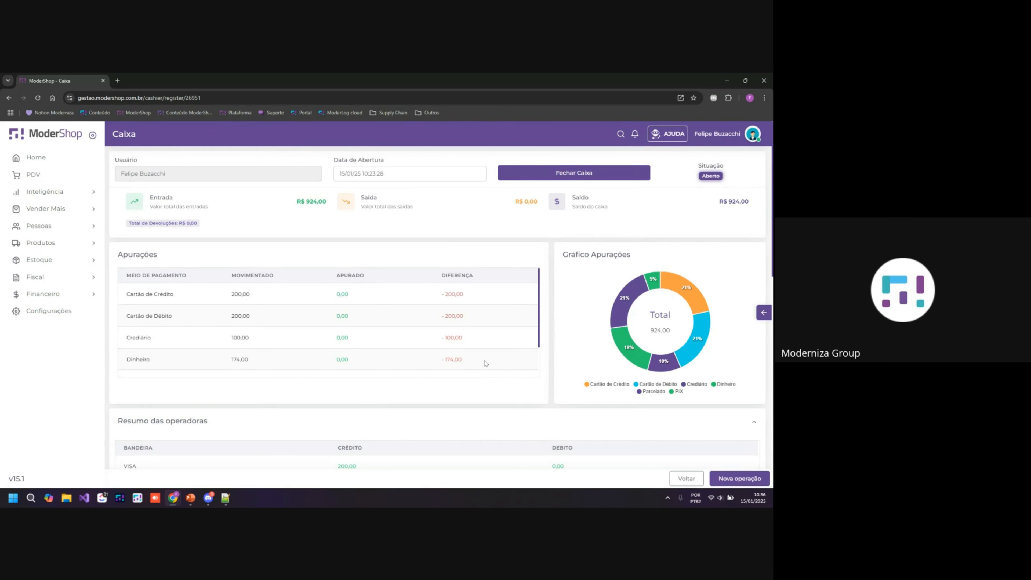
pyautogui.scroll(-3, 556, 327)
pyautogui.scroll(3, 403, 300)
pyautogui.scroll(-2, 482, 335)
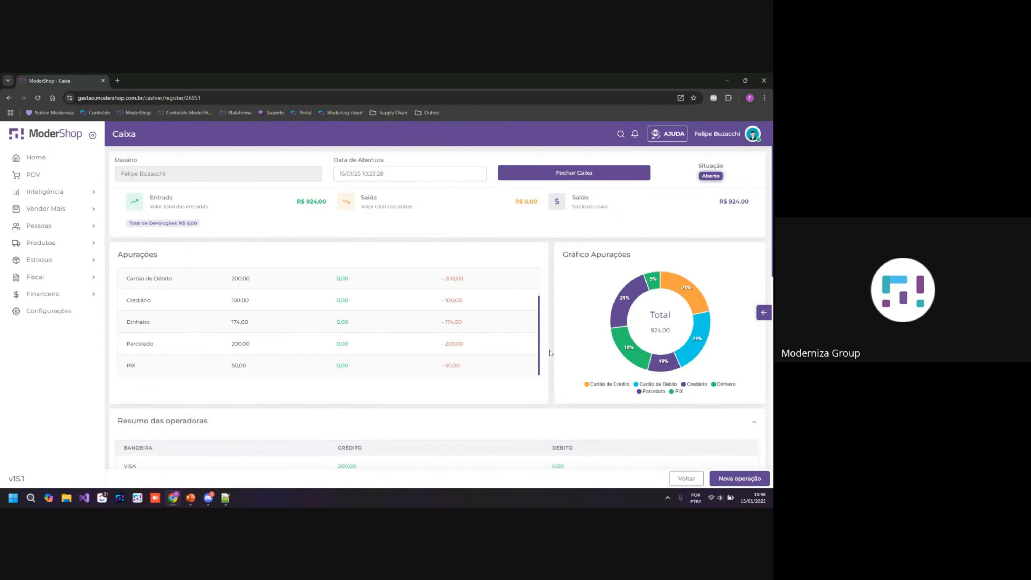
pyautogui.scroll(-12, 552, 352)
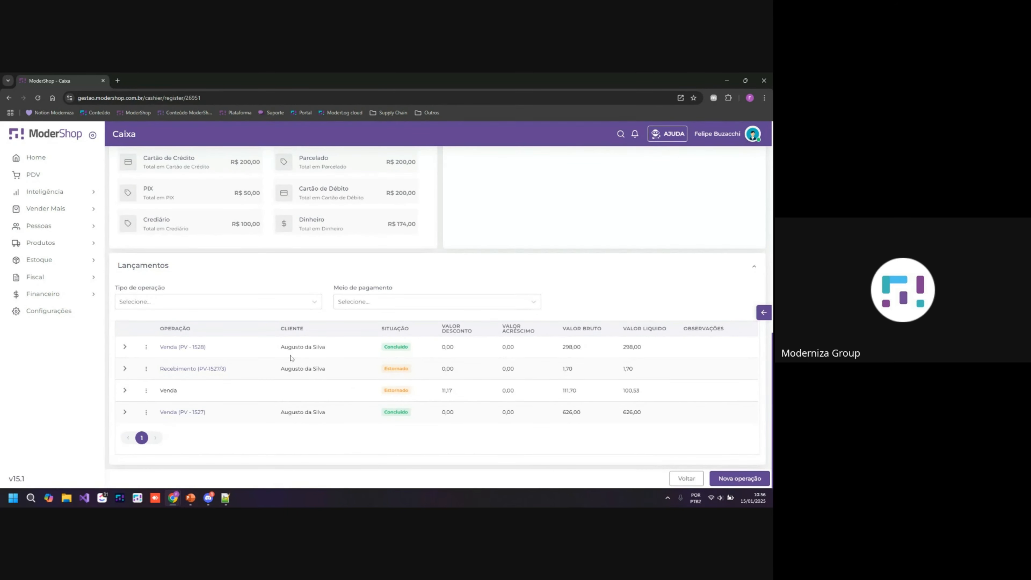
pyautogui.scroll(10, 288, 359)
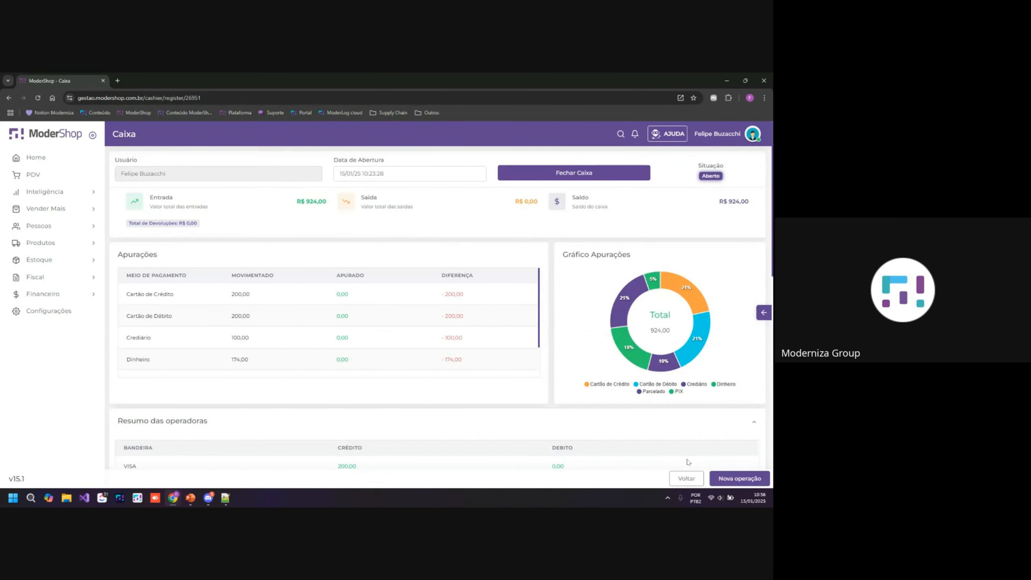
pyautogui.click(686, 478)
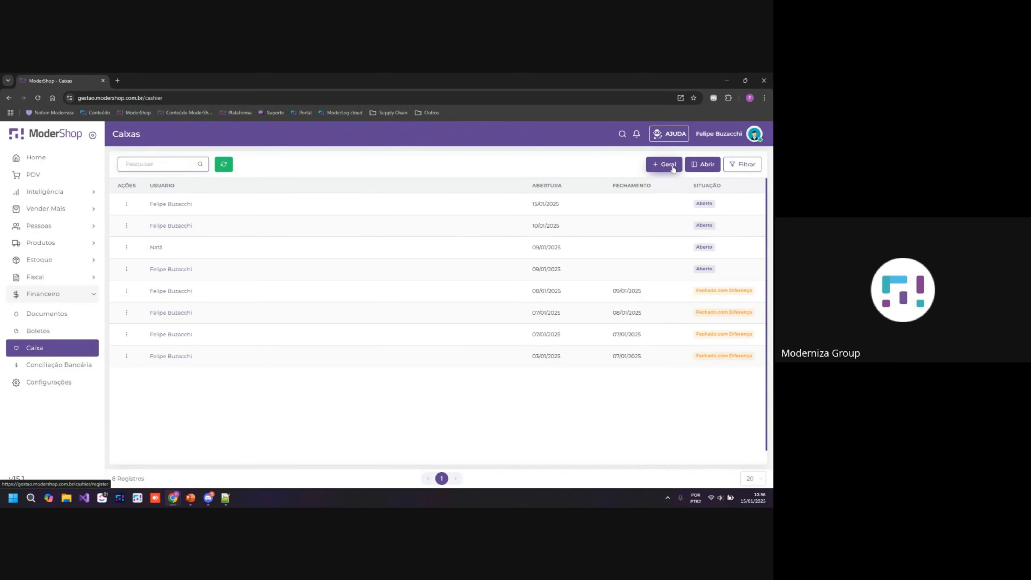
# Step: Open the Geral view covering all cashier sessions and examine its combined Lançamentos
pyautogui.click(673, 165)
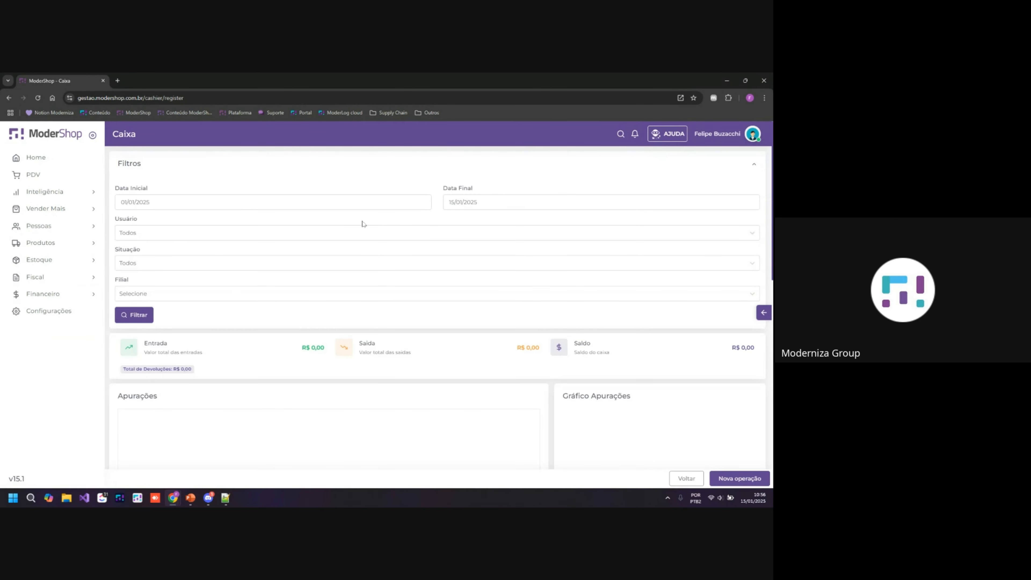
pyautogui.scroll(-10, 363, 244)
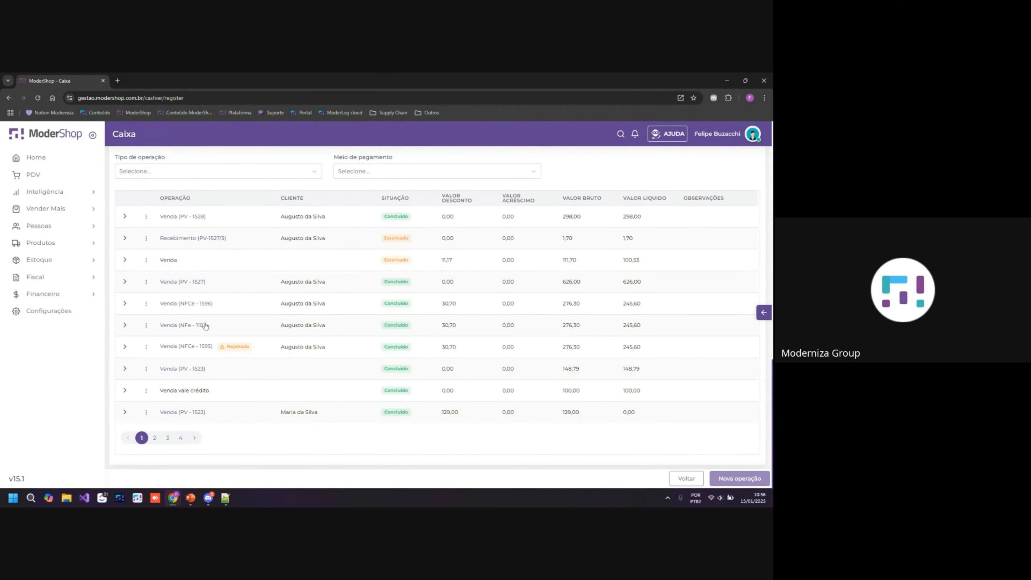
pyautogui.scroll(8, 218, 327)
pyautogui.scroll(6, 415, 342)
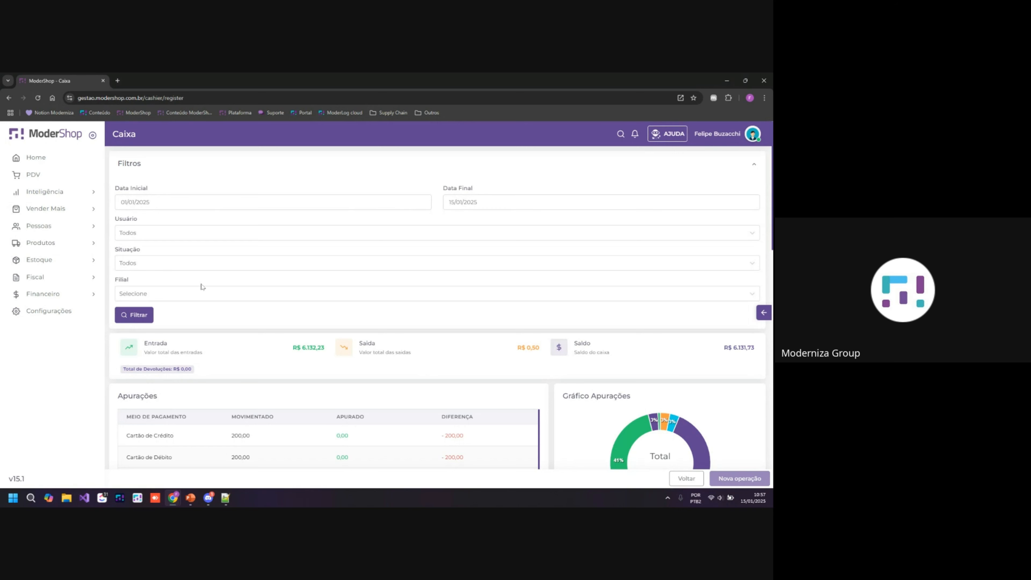
# Step: Examine the Geral view's Situação filter, Apurações, Gráfico Apurações, Total Entradas and Total Saídas without changing the filters
pyautogui.scroll(-1, 168, 299)
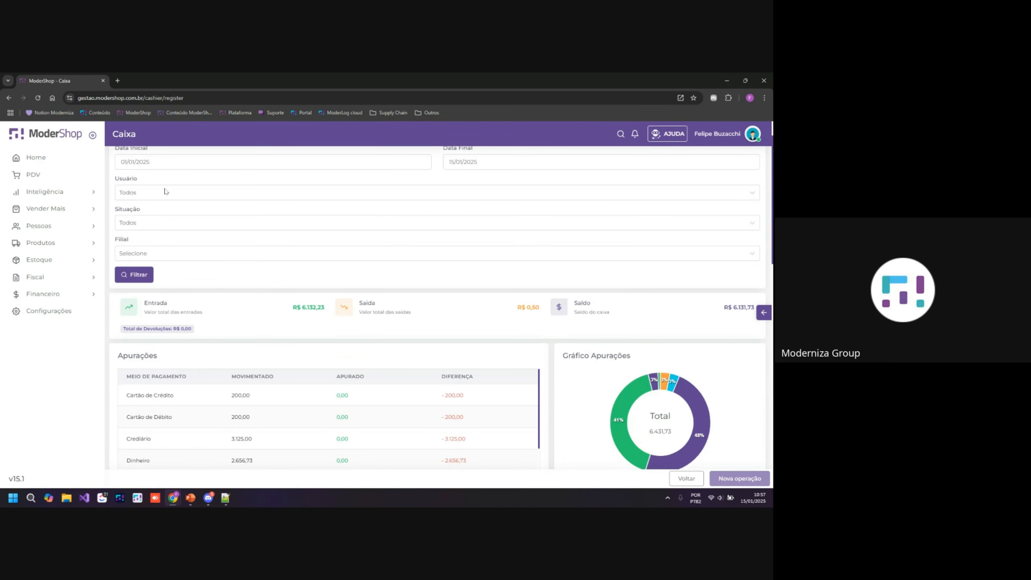
pyautogui.click(166, 226)
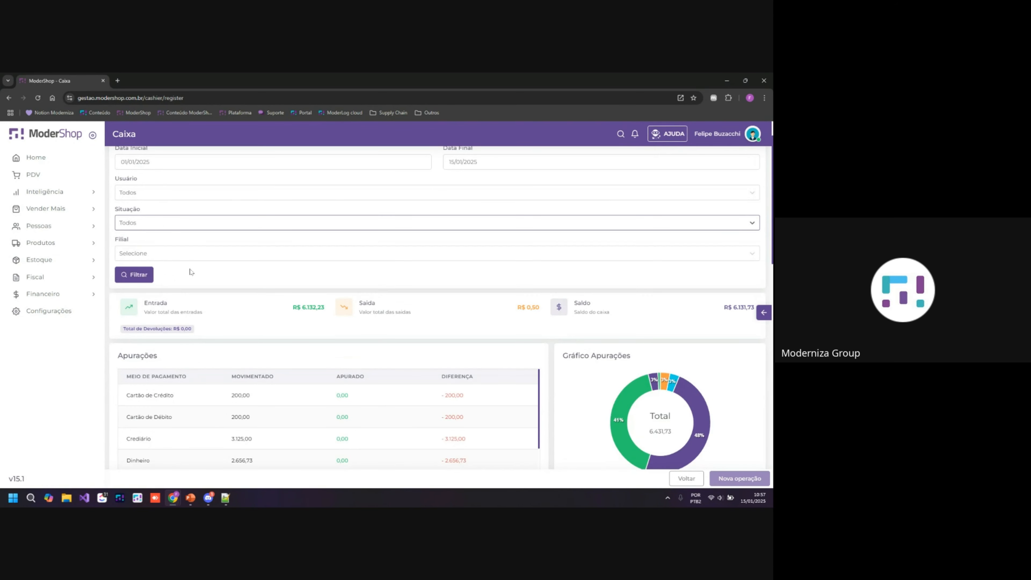
pyautogui.scroll(-3, 182, 279)
pyautogui.scroll(-1, 487, 304)
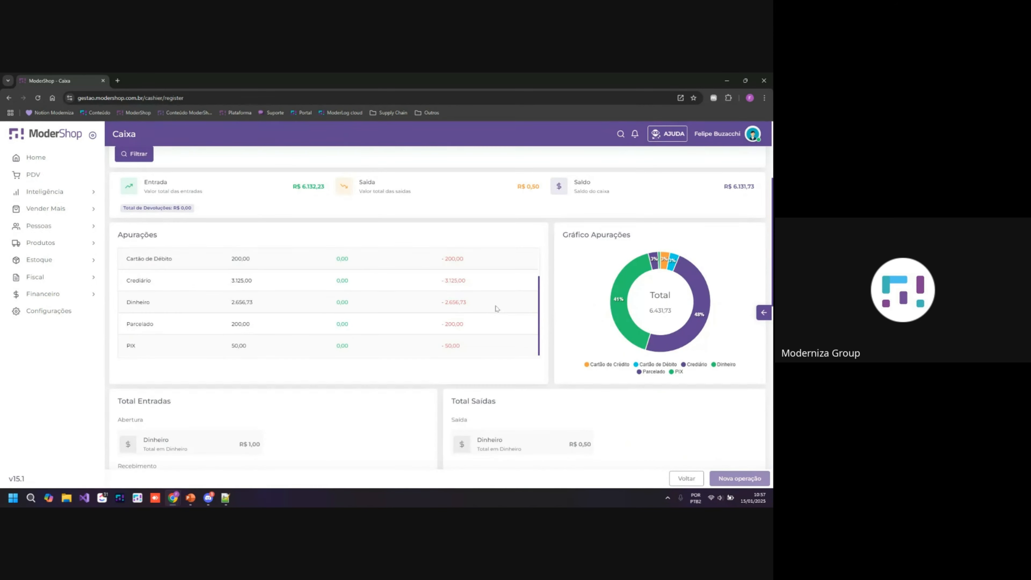
pyautogui.scroll(-5, 497, 306)
pyautogui.scroll(8, 693, 360)
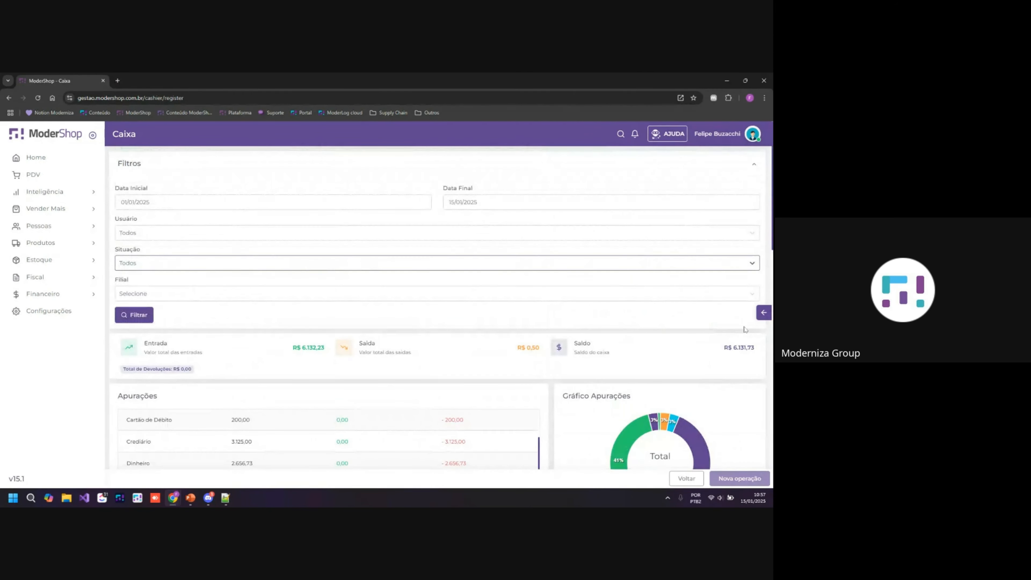
# Step: View the Ações do Caixa available in the Geral view, close them and return to the list of cashier sessions
pyautogui.click(764, 313)
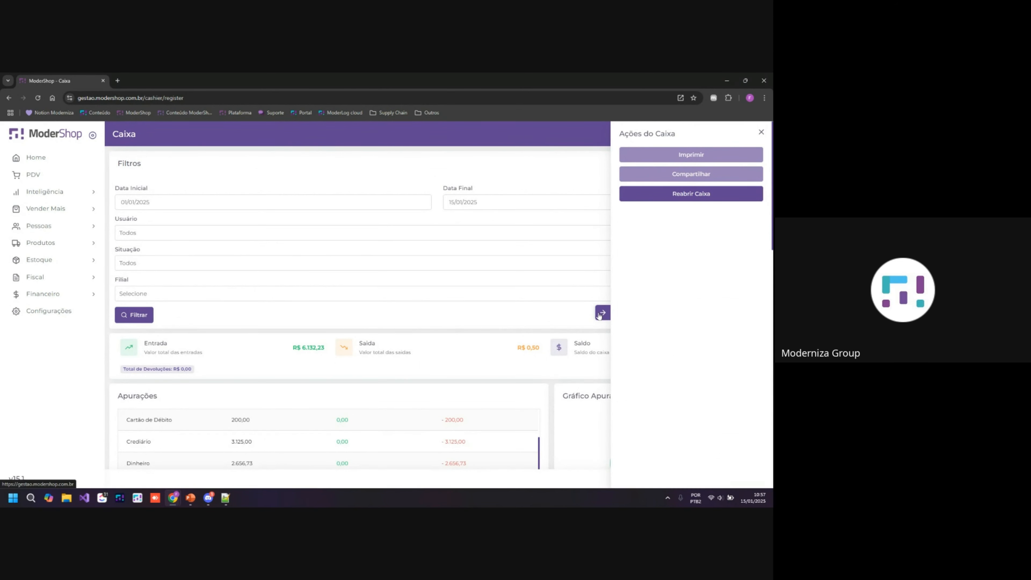
pyautogui.click(601, 314)
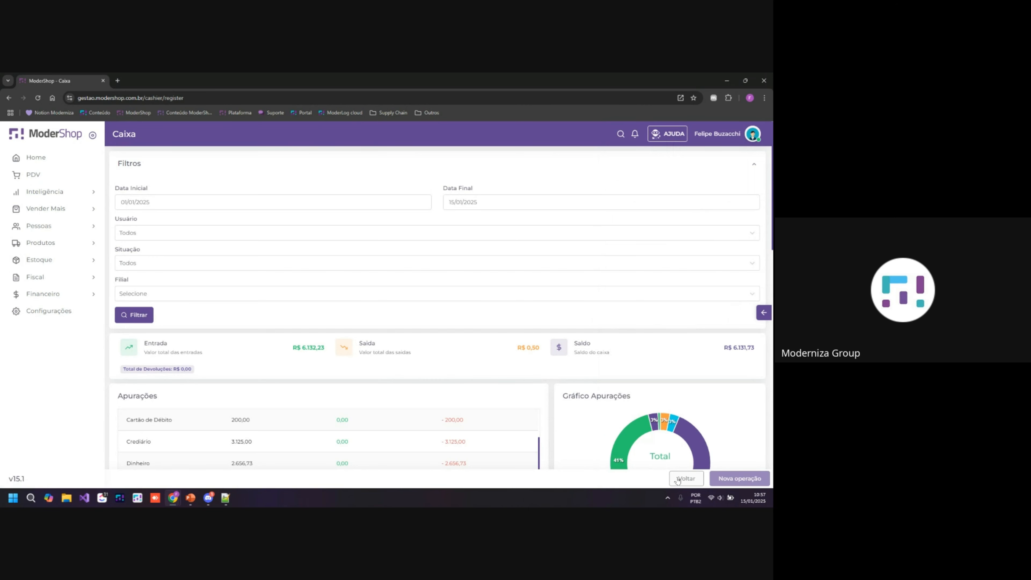
pyautogui.click(686, 478)
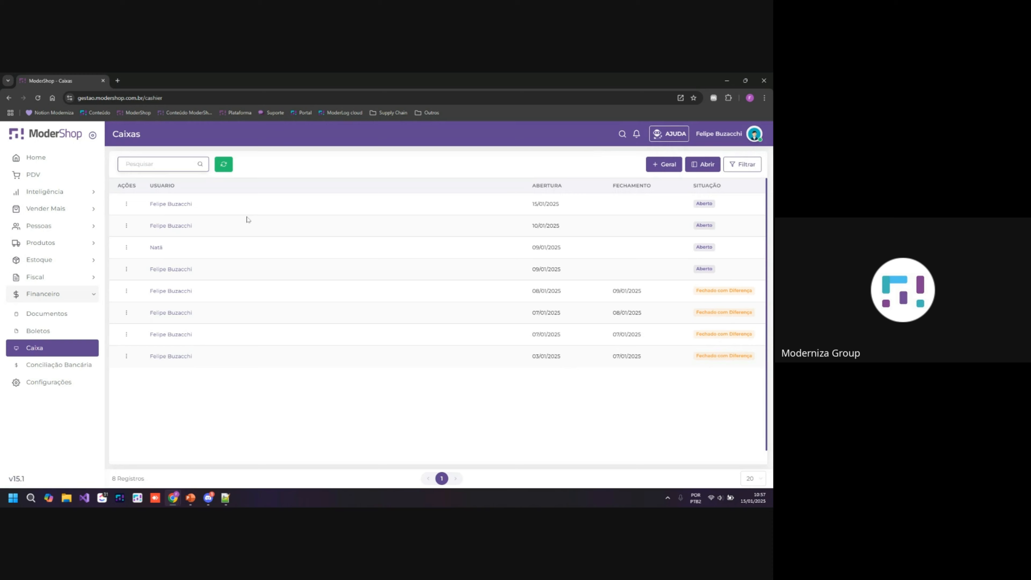
# Step: Open the cashier session from 15/01/2025, view its Ações do Caixa and close them without choosing one
pyautogui.click(185, 203)
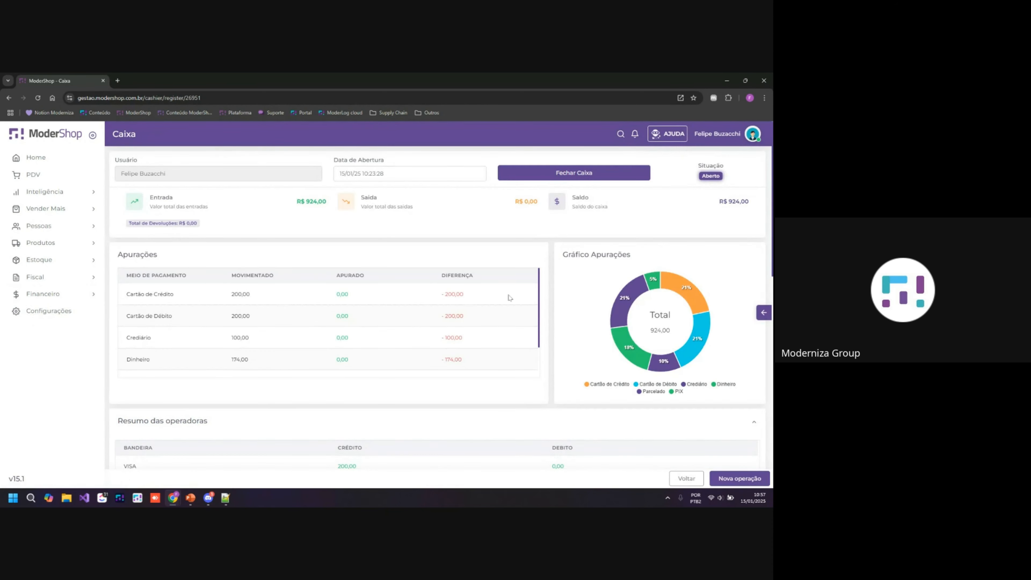
pyautogui.click(764, 312)
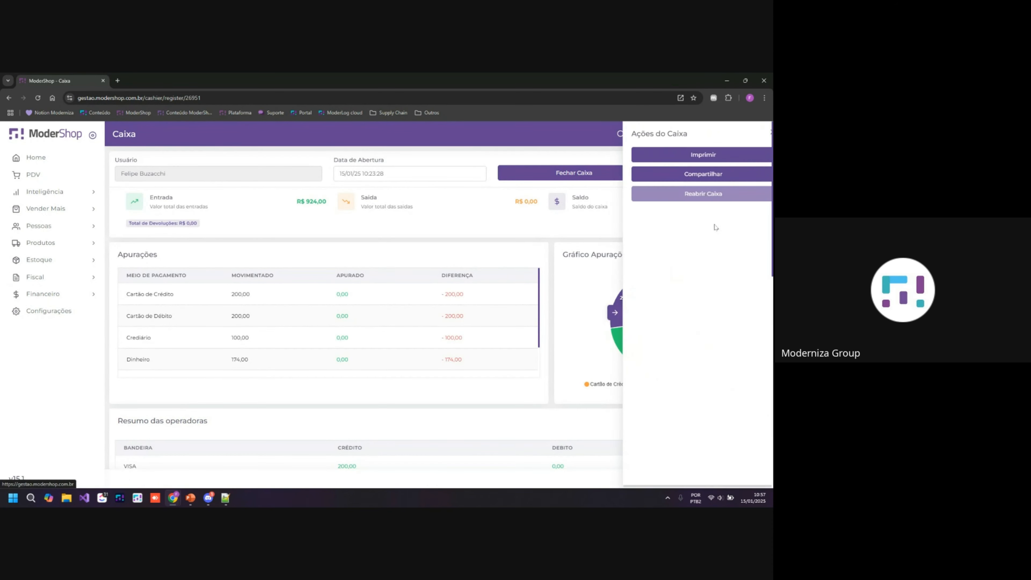
pyautogui.click(761, 133)
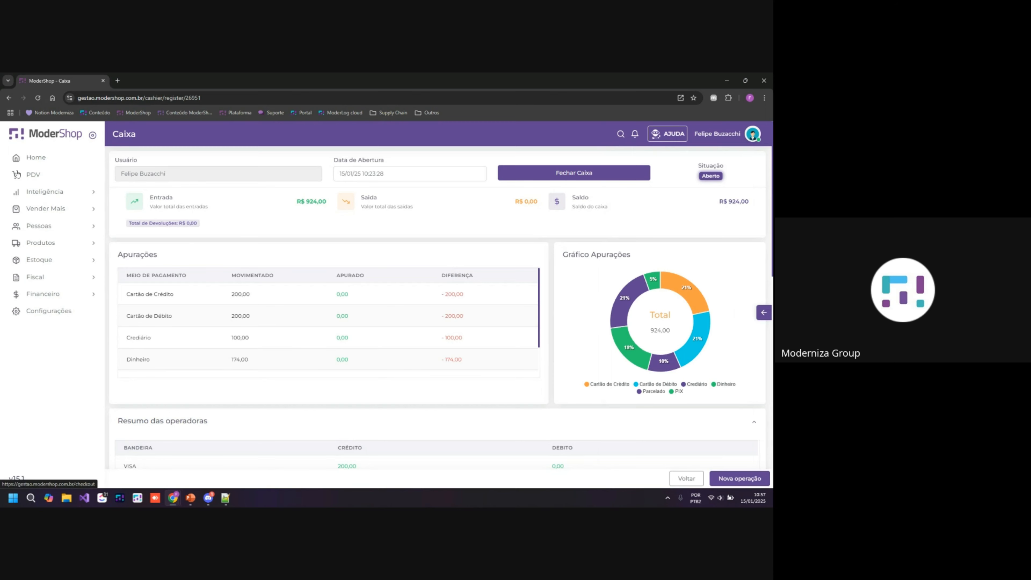
# Step: Open Lançamento in the PDV, examine its Operação and Apuração sections, and exit the PDV without entering anything
pyautogui.click(37, 175)
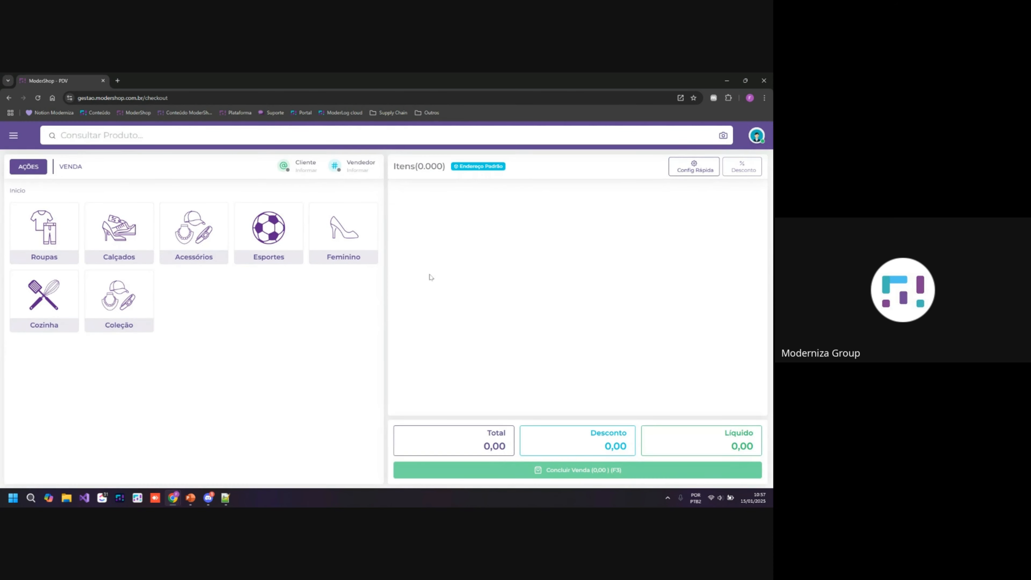
pyautogui.click(28, 166)
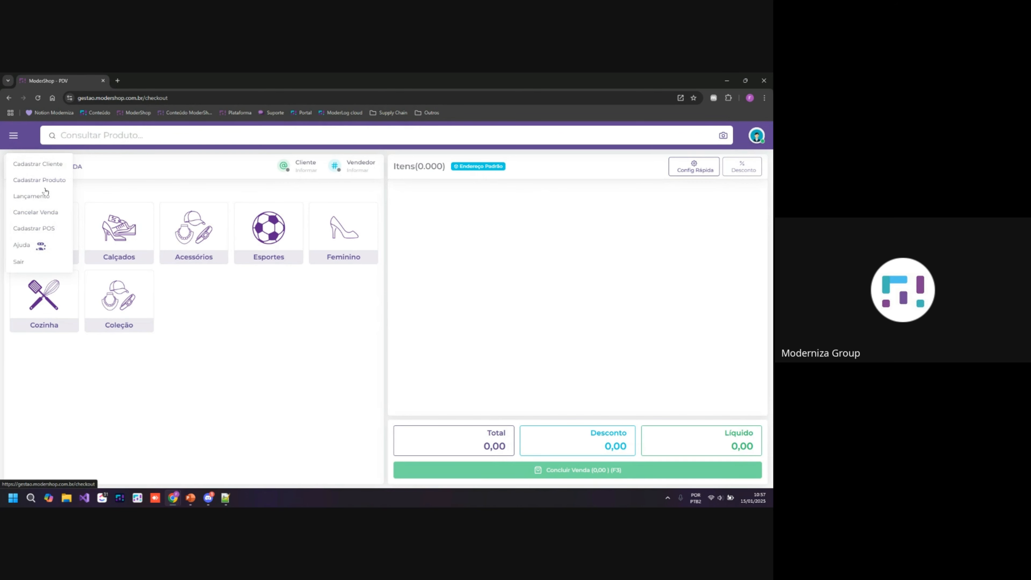
pyautogui.click(32, 197)
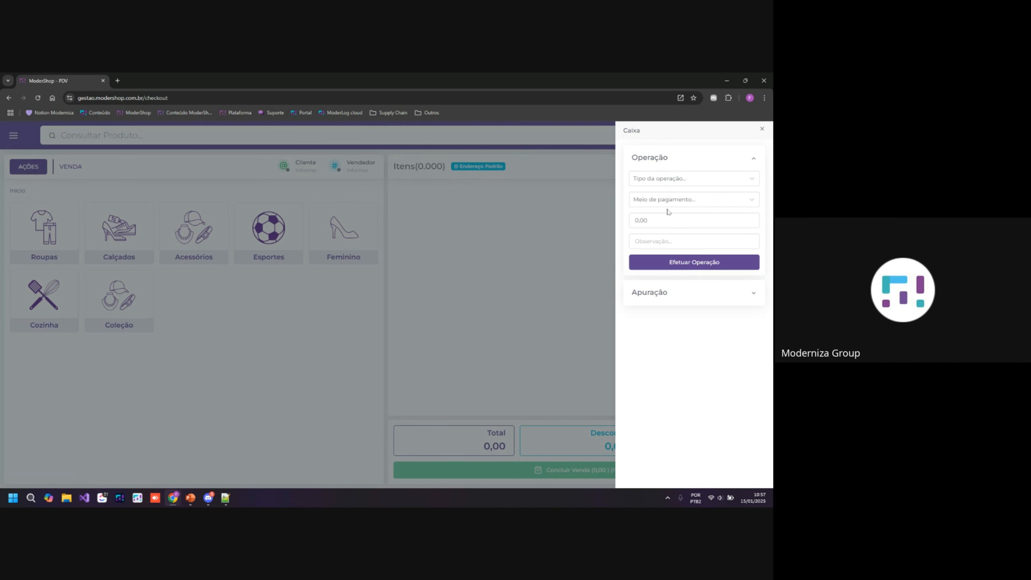
pyautogui.click(695, 296)
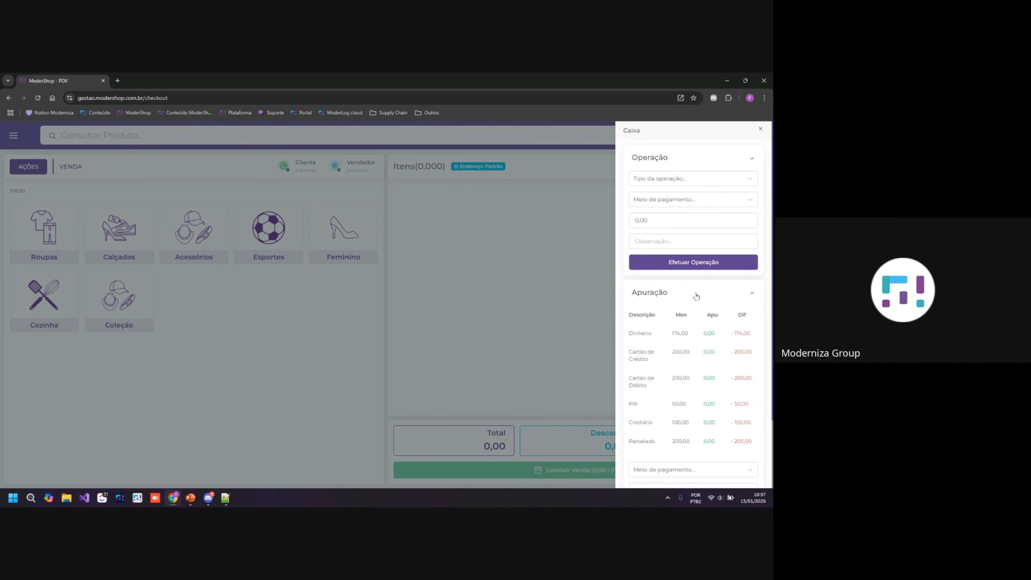
pyautogui.click(680, 158)
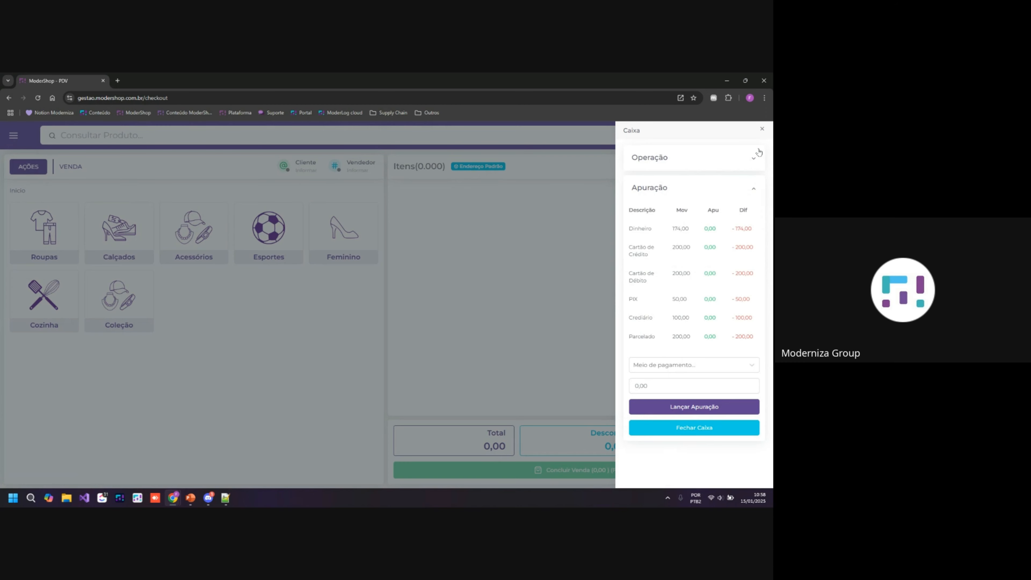
pyautogui.click(762, 129)
pyautogui.click(13, 136)
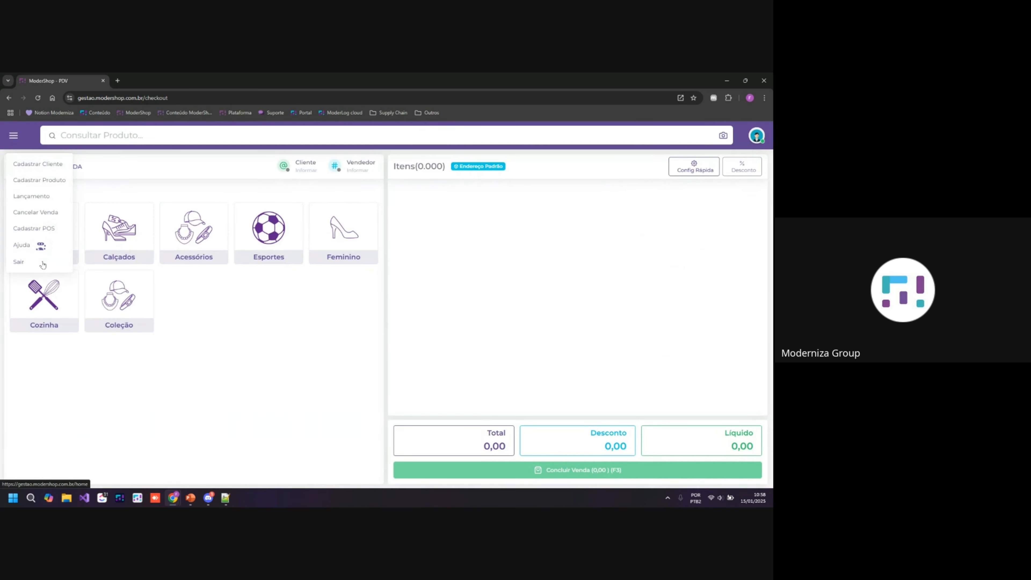
pyautogui.click(41, 265)
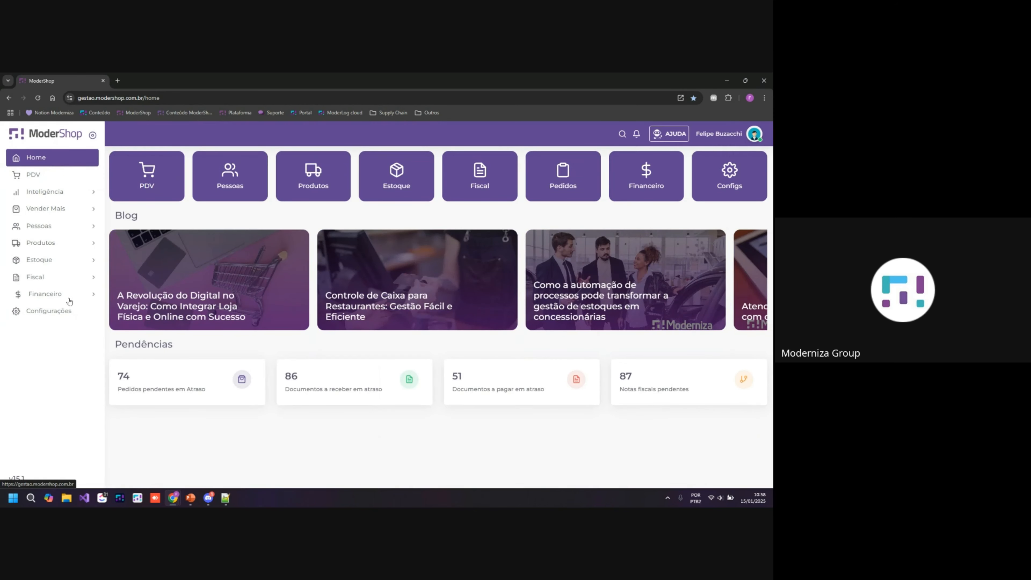
# Step: Open the first entry in Documentos Financeiros and review its details, Totais, Desdobramento and Lançamentos
pyautogui.click(70, 300)
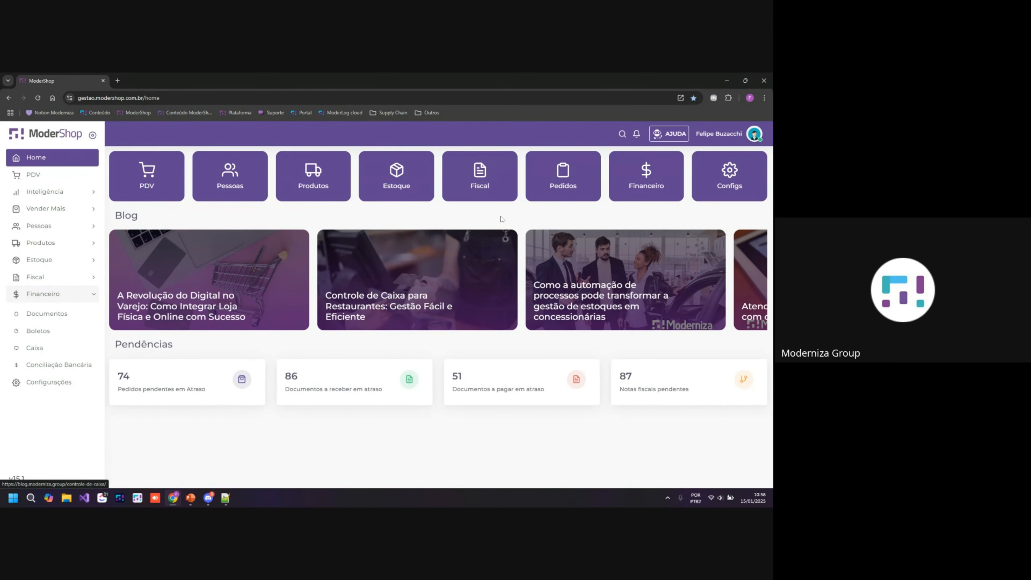
pyautogui.click(674, 186)
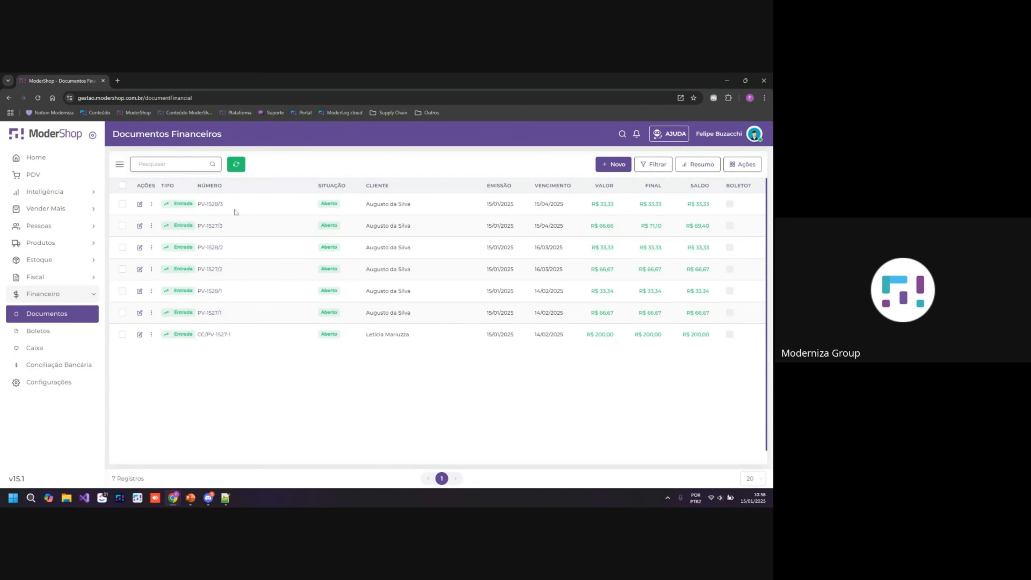
pyautogui.click(212, 206)
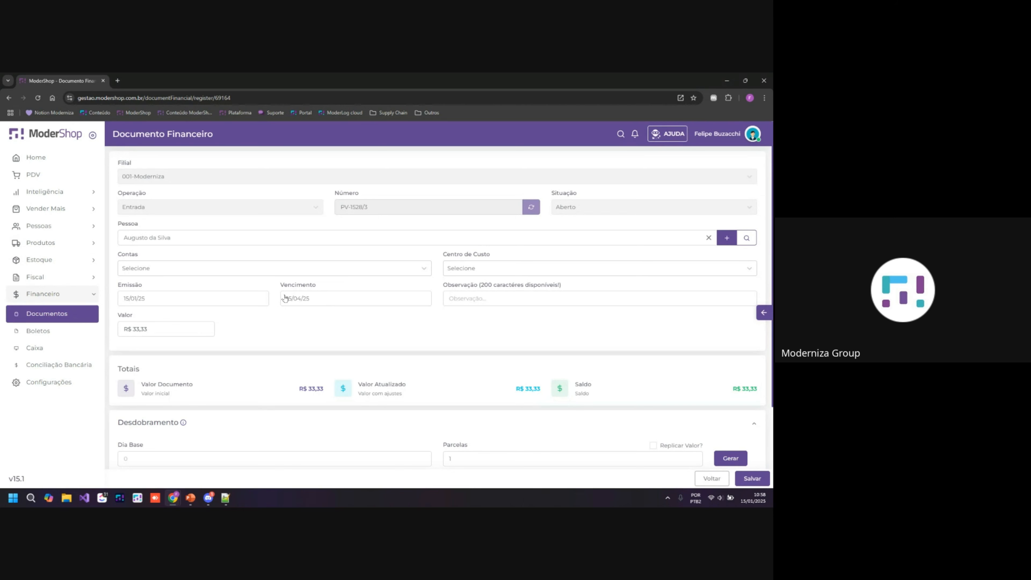
pyautogui.scroll(-3, 300, 285)
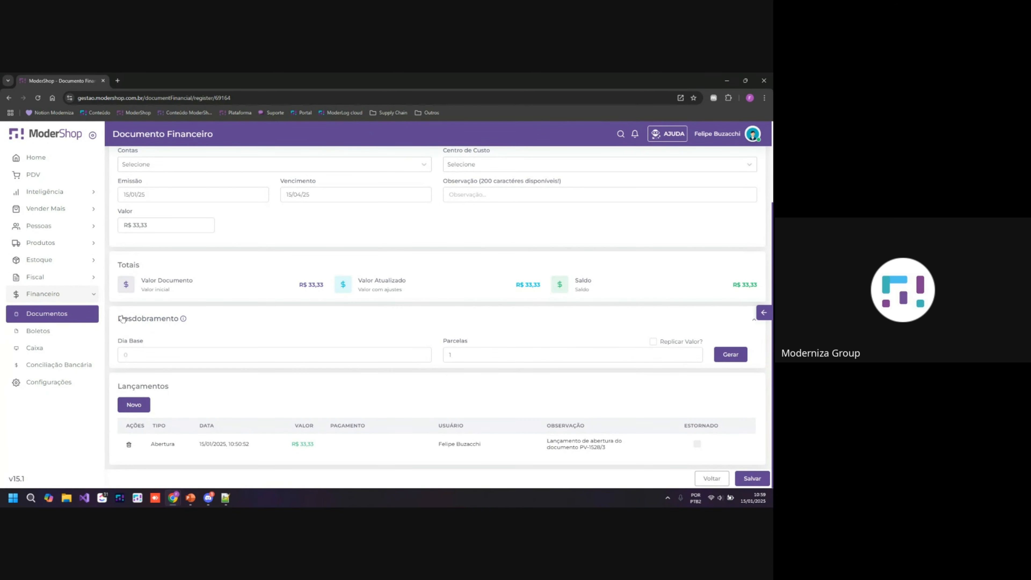
pyautogui.scroll(3, 93, 343)
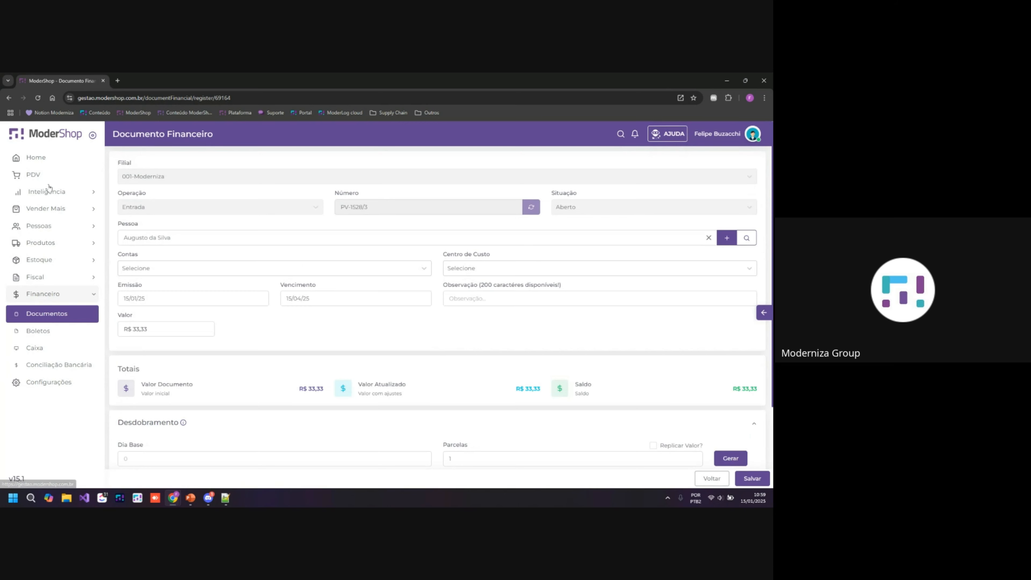
# Step: Open Receber Documentos in the PDV, filter by the customer's name, review the listed documents, and cancel the receipt operation
pyautogui.click(39, 175)
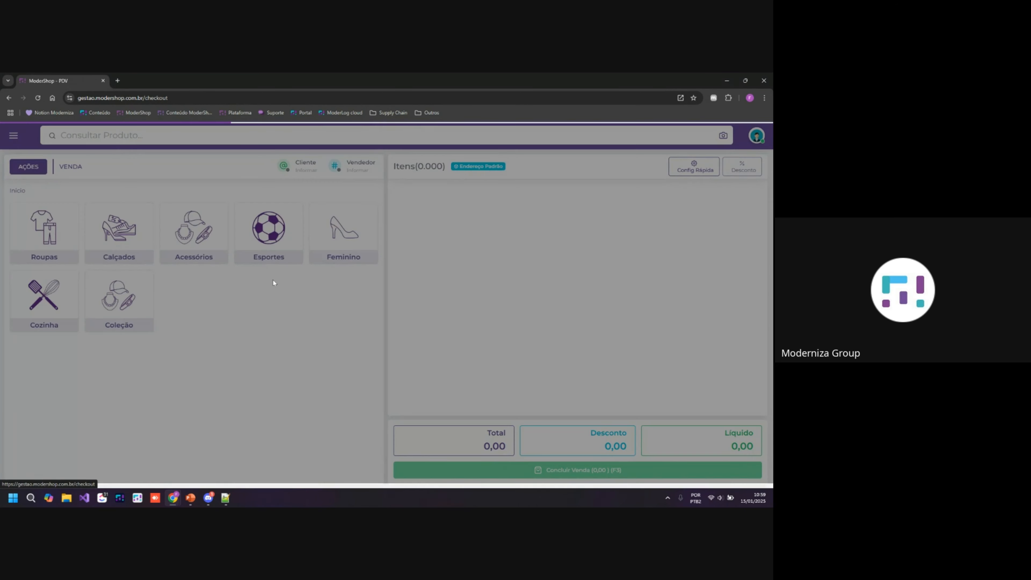
pyautogui.click(29, 167)
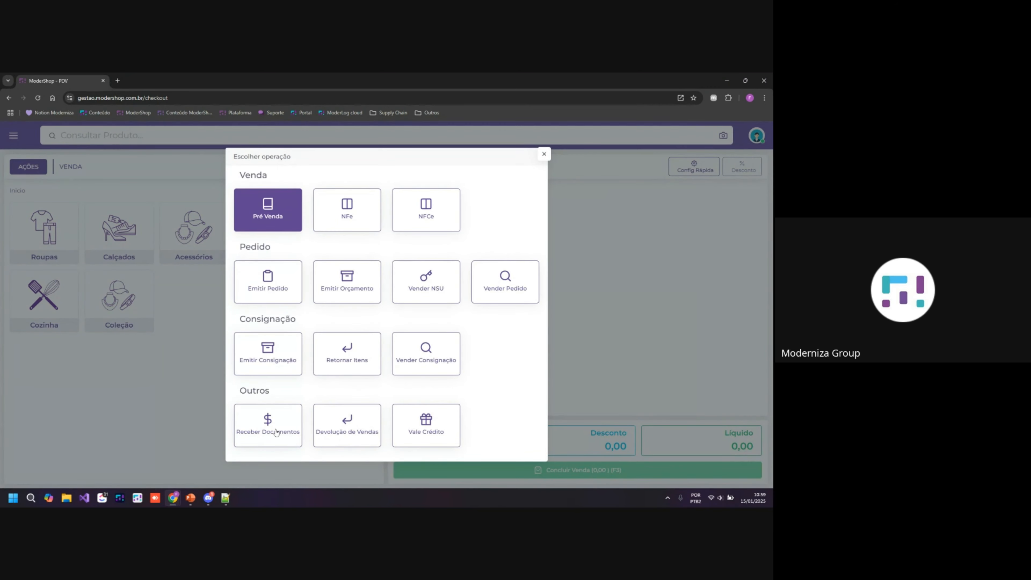
pyautogui.click(262, 432)
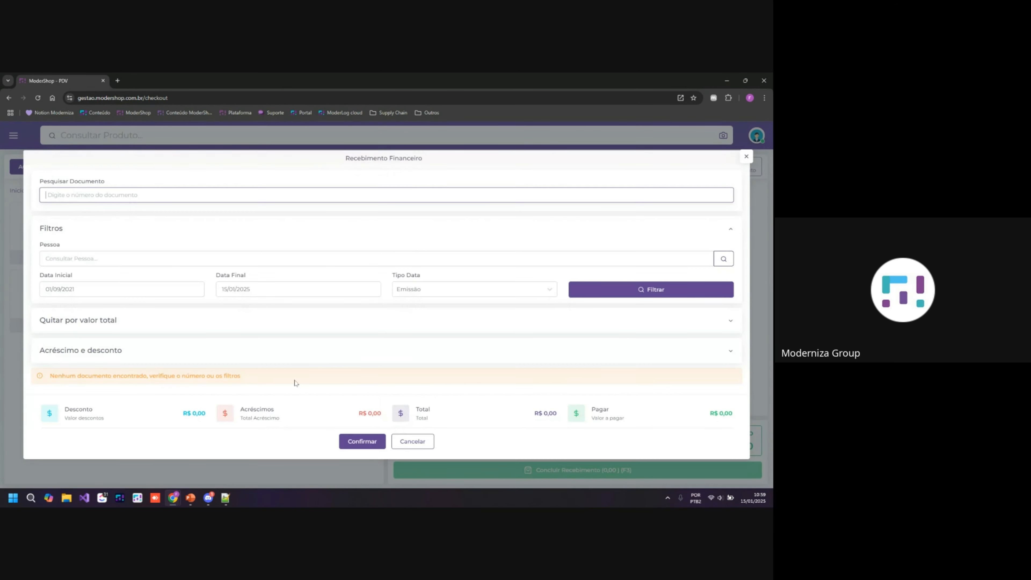
pyautogui.click(94, 258)
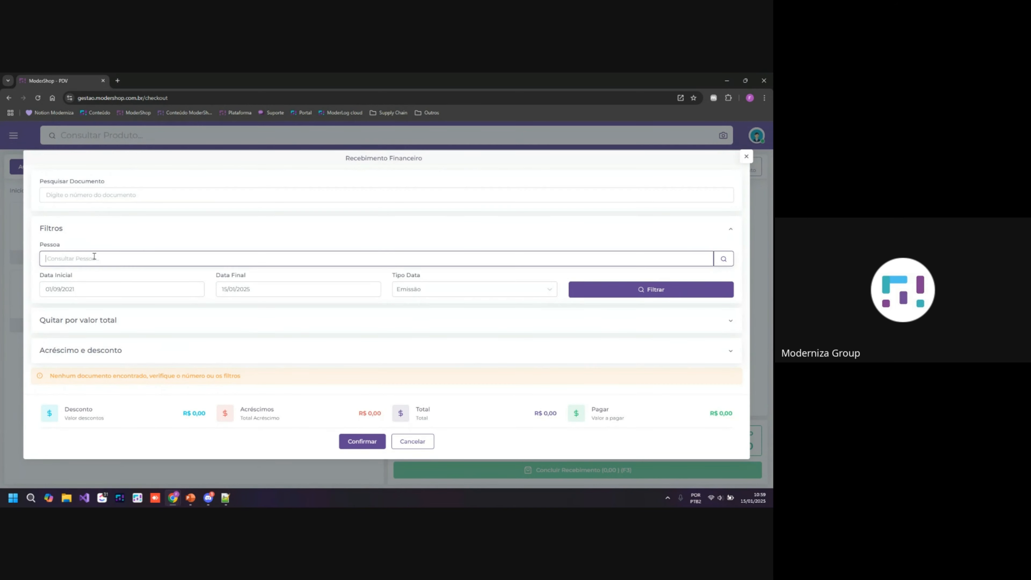
pyautogui.write('au')
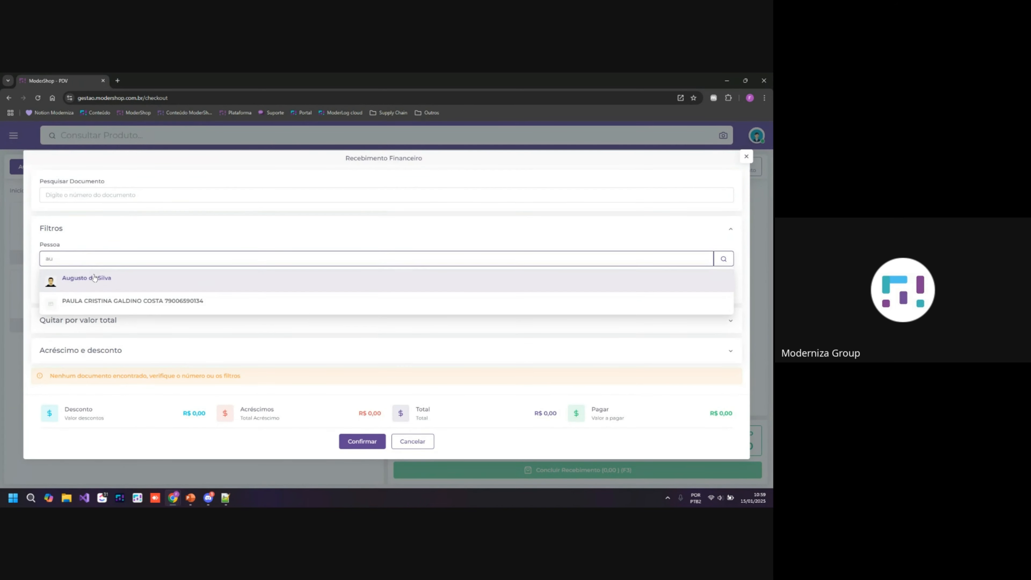
pyautogui.click(101, 281)
pyautogui.click(656, 289)
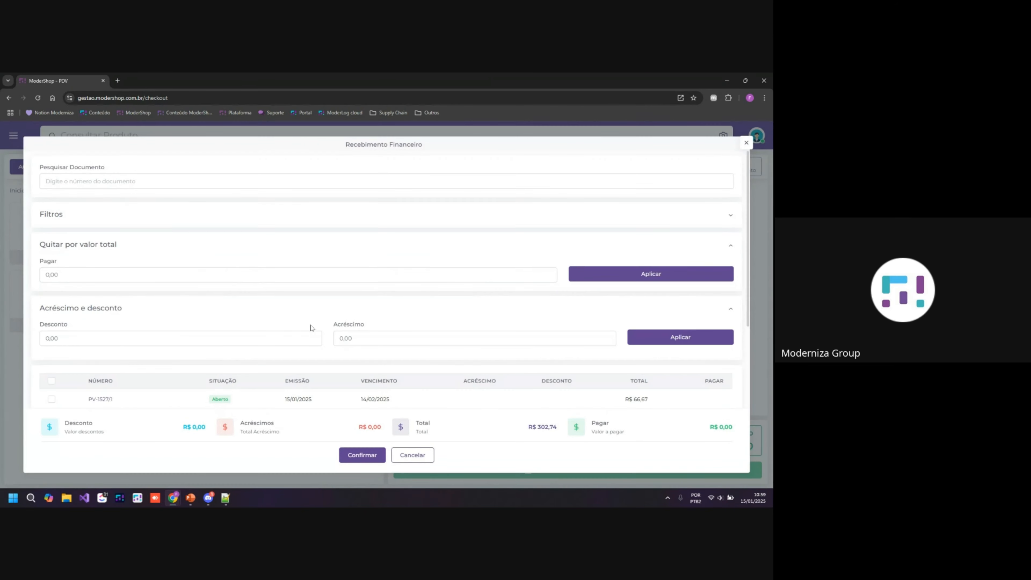
pyautogui.scroll(-3, 216, 328)
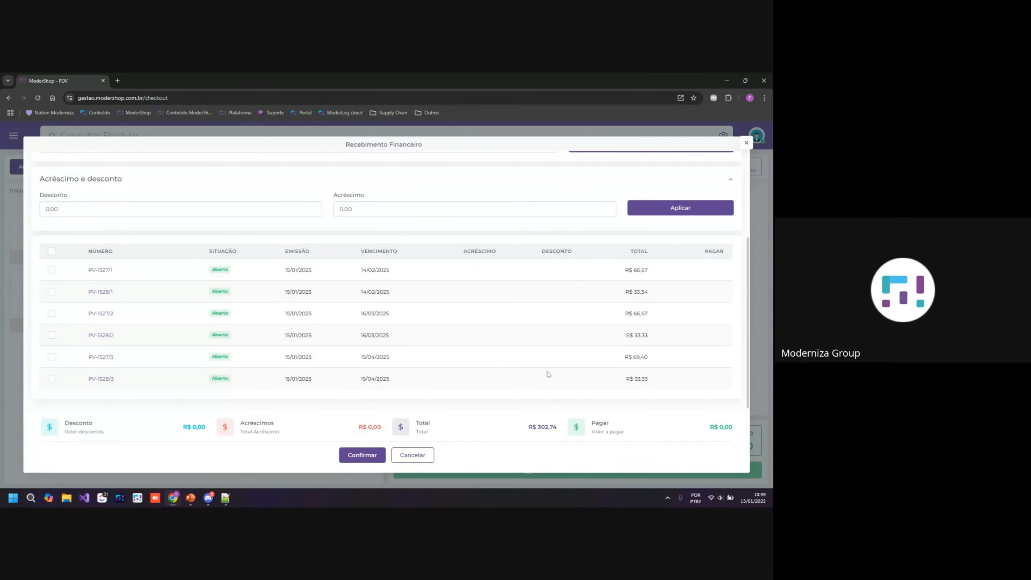
pyautogui.click(411, 456)
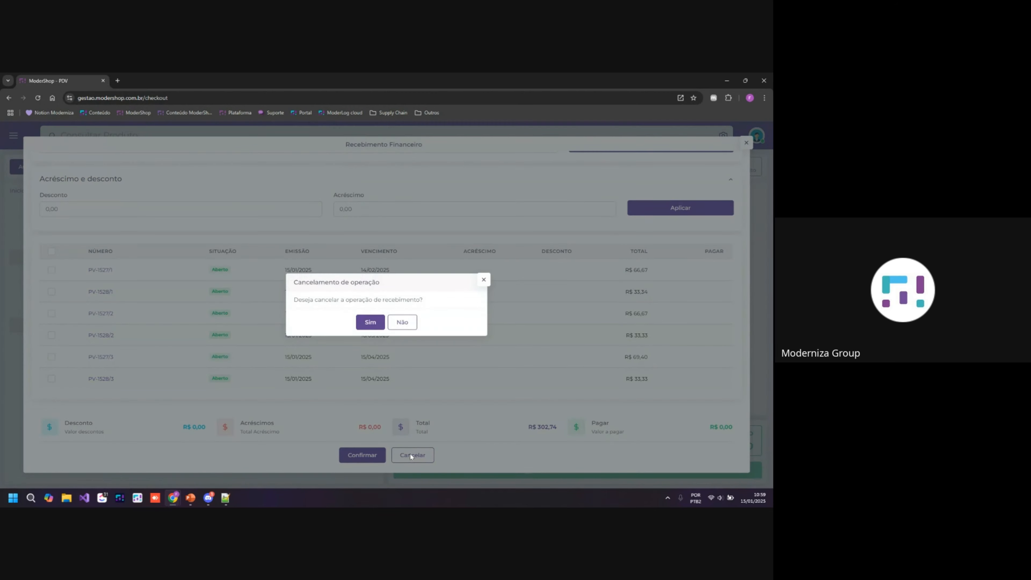
pyautogui.click(373, 322)
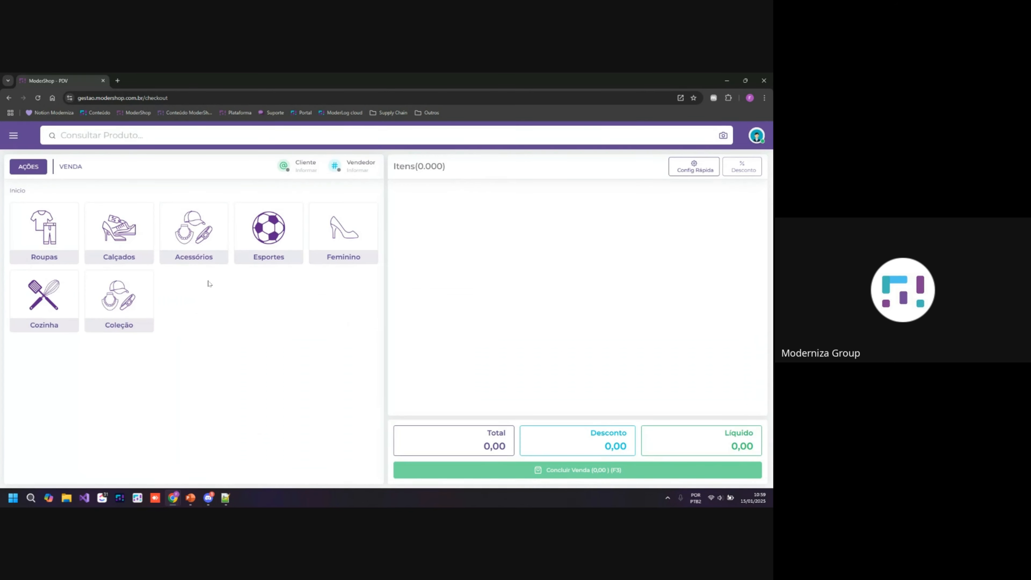
# Step: Exit the PDV to the home page and open the list of Documentos Financeiros
pyautogui.click(15, 138)
pyautogui.click(36, 252)
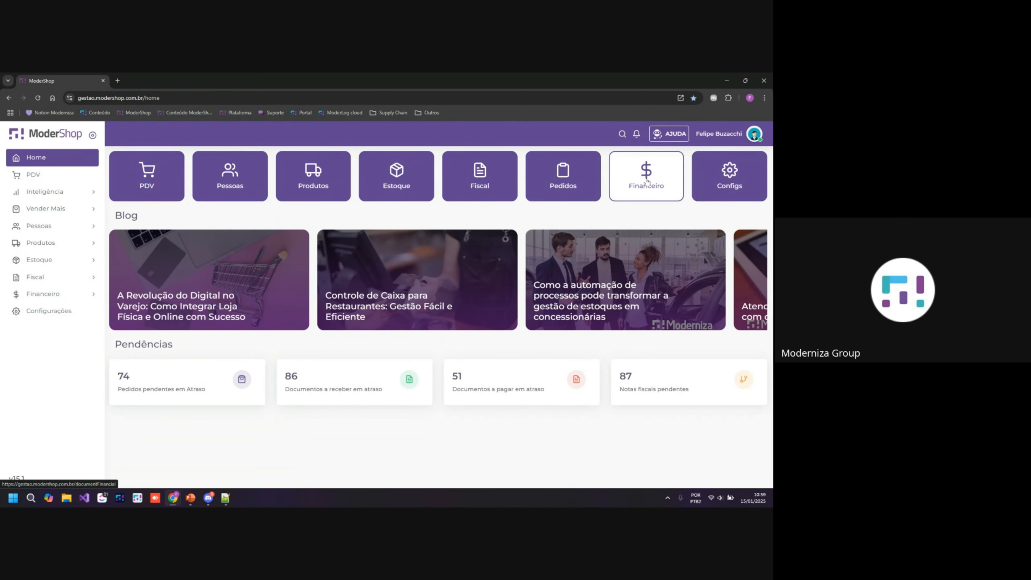
pyautogui.click(660, 180)
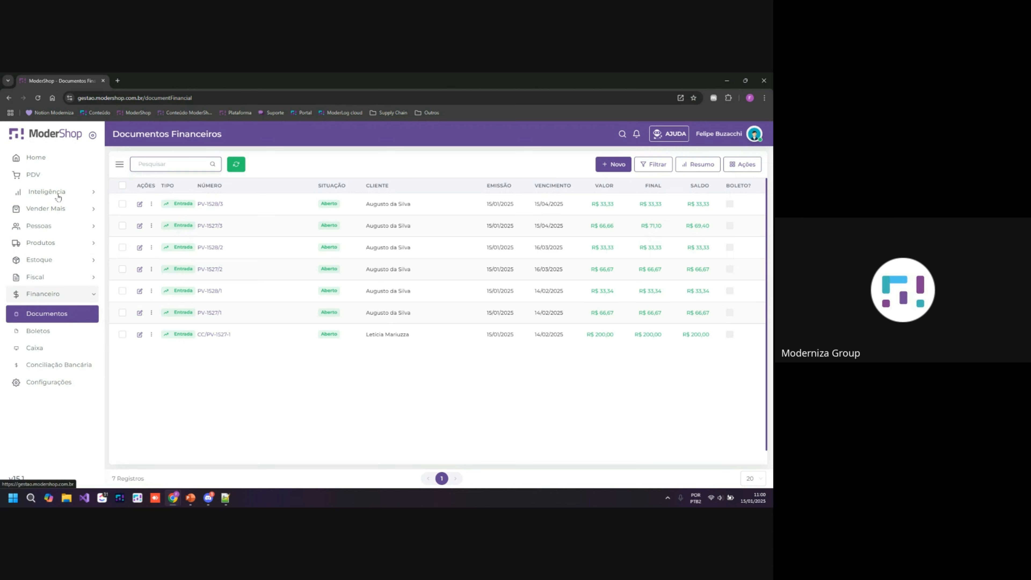
# Step: Open the Recebimentos dashboard under Inteligência and generate it for 01/01/2025 to 15/01/2025
pyautogui.click(48, 189)
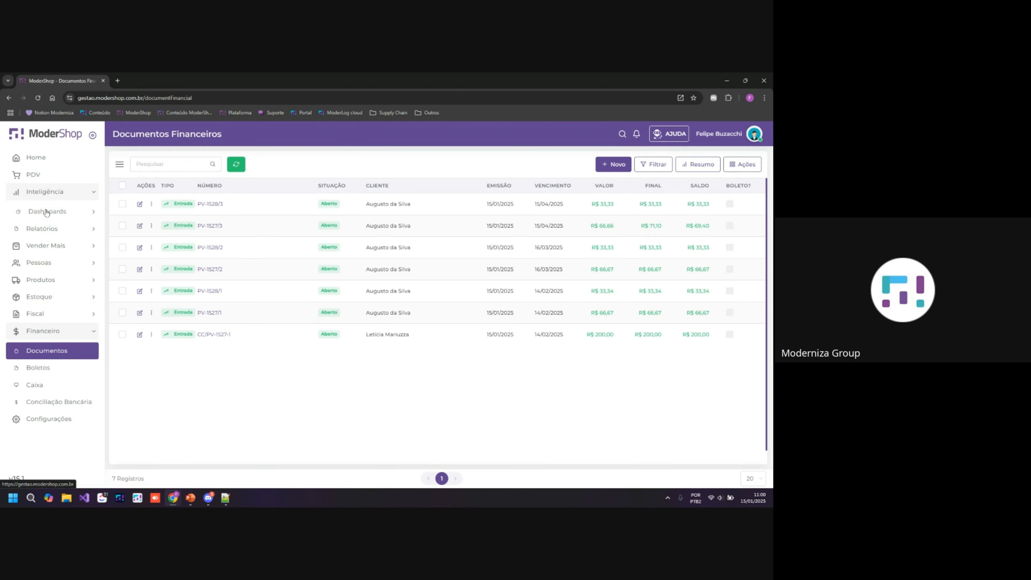
pyautogui.click(47, 212)
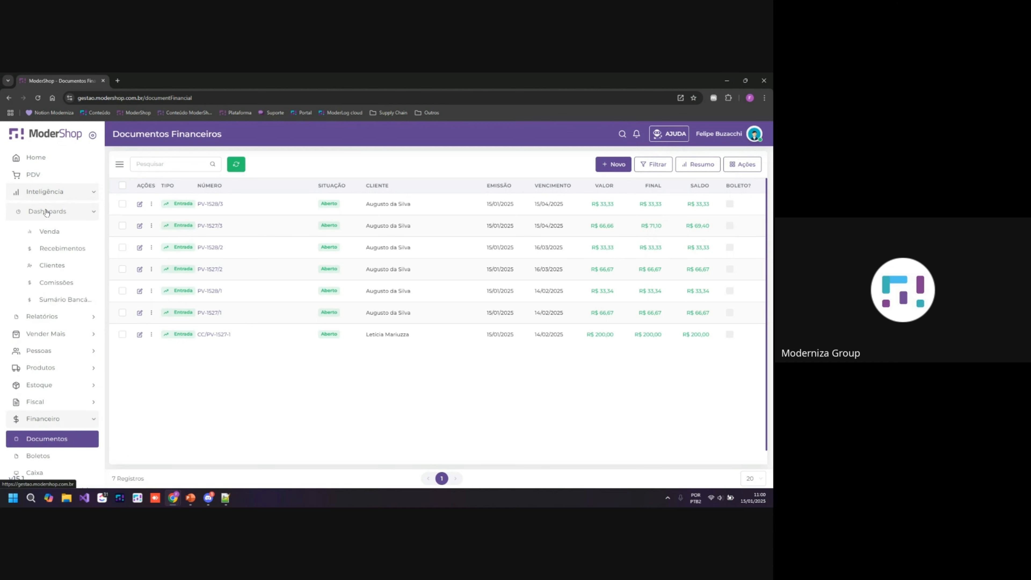
pyautogui.click(65, 249)
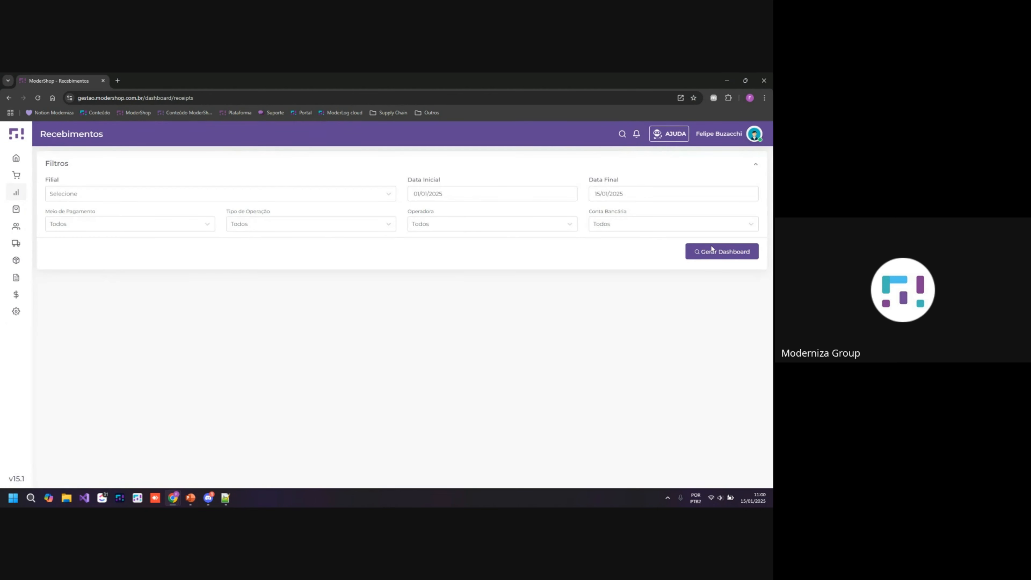
pyautogui.click(722, 253)
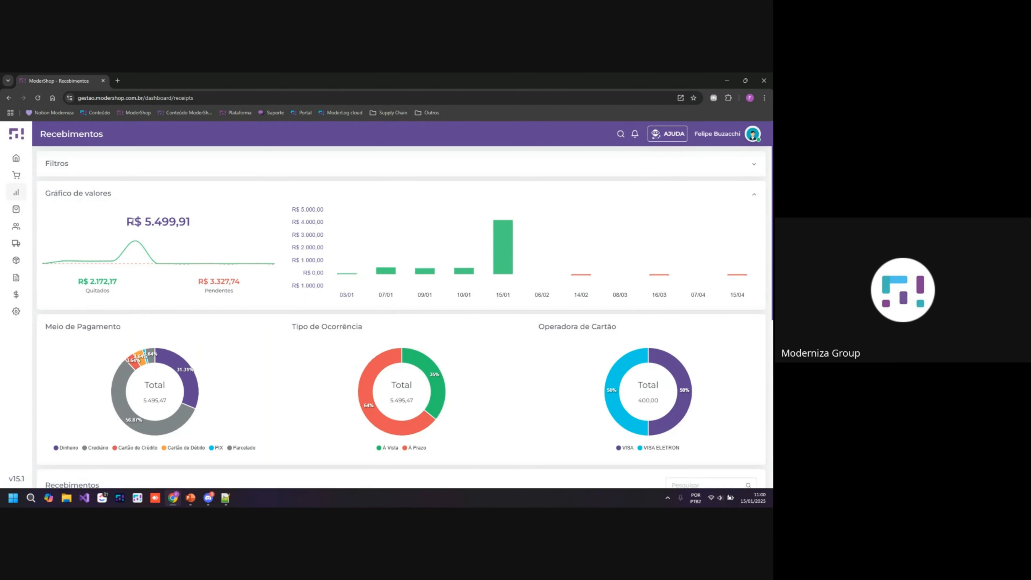
# Step: Review the Recebimentos dashboard's value charts, payment method, occurrence type and card operator breakdowns, and the list of receipts
pyautogui.scroll(-1, 226, 266)
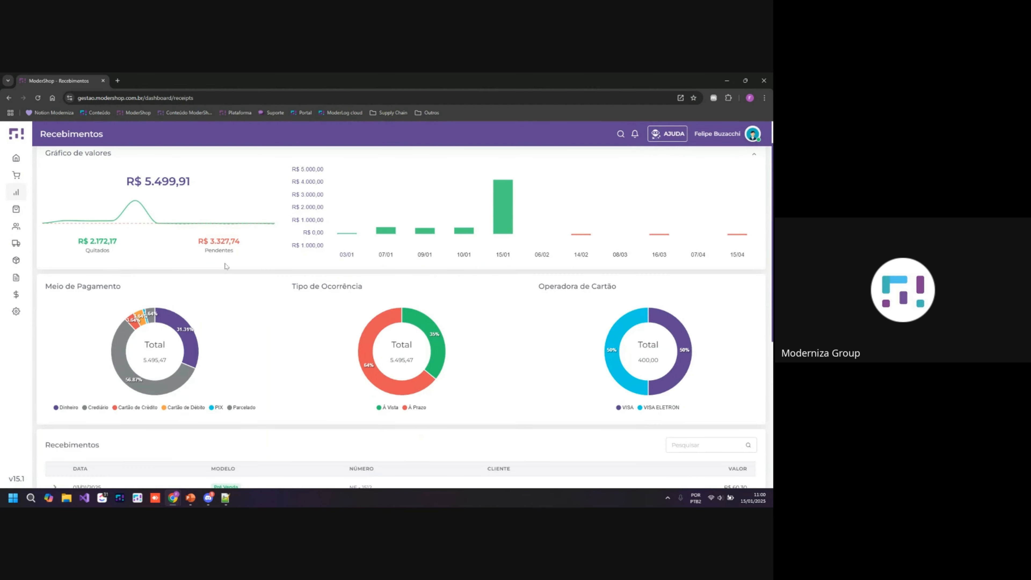
pyautogui.scroll(1, 223, 266)
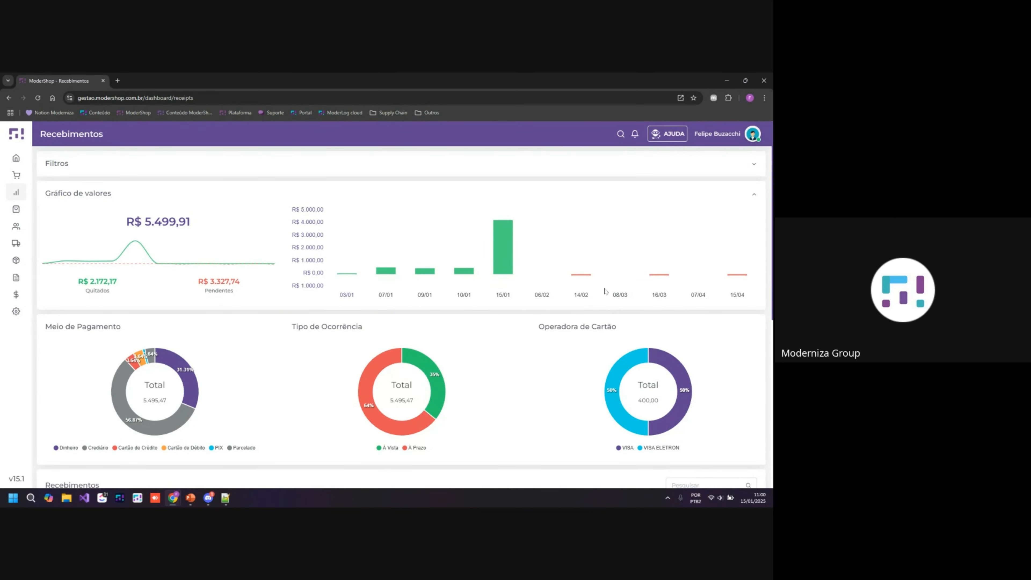
pyautogui.scroll(-2, 379, 315)
pyautogui.scroll(-2, 126, 272)
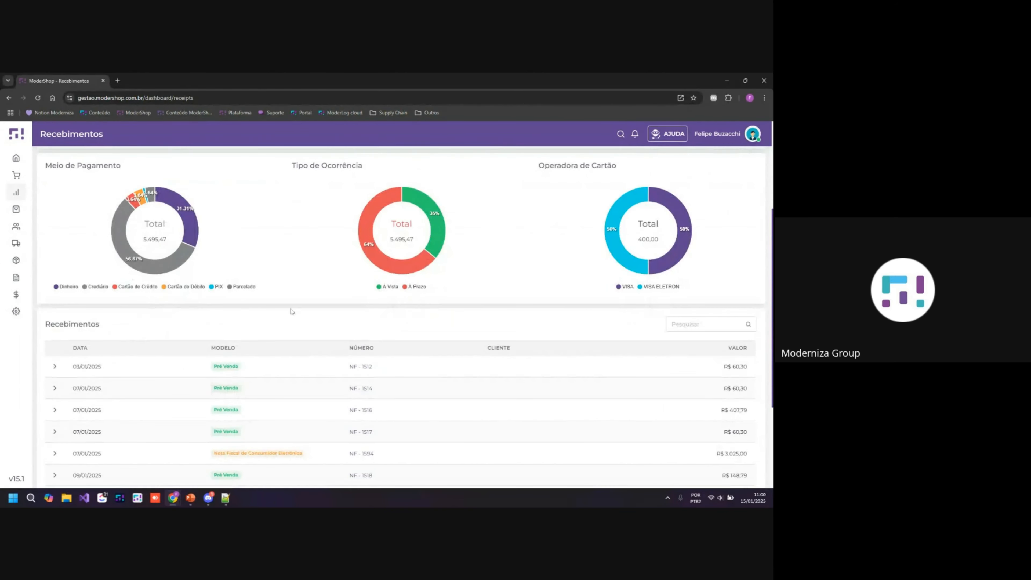
pyautogui.scroll(-4, 312, 317)
pyautogui.scroll(3, 422, 313)
pyautogui.scroll(5, 548, 260)
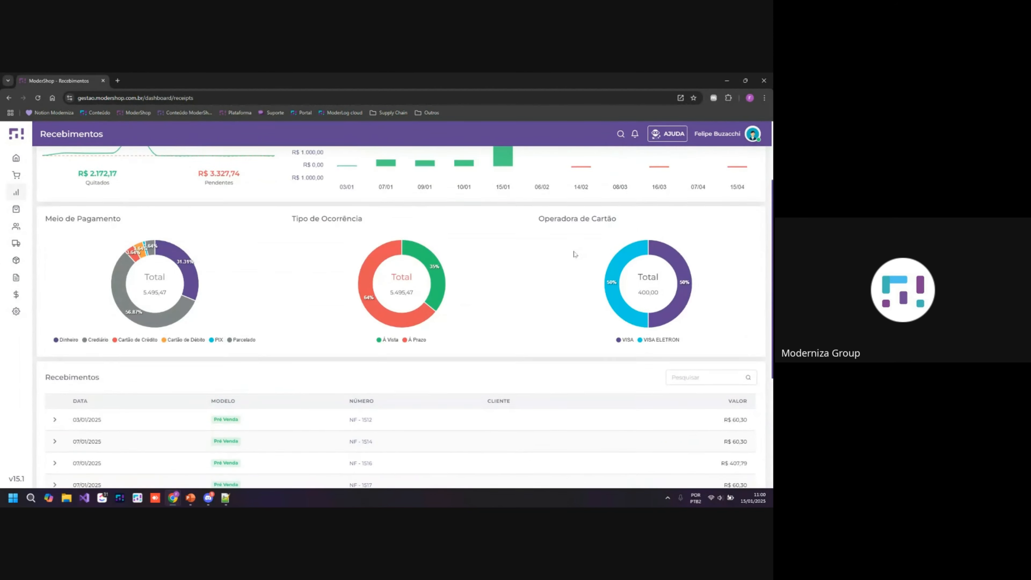
# Step: Open the Sumário bancário dashboard and generate it for Conta 2
pyautogui.moveTo(2, 193)
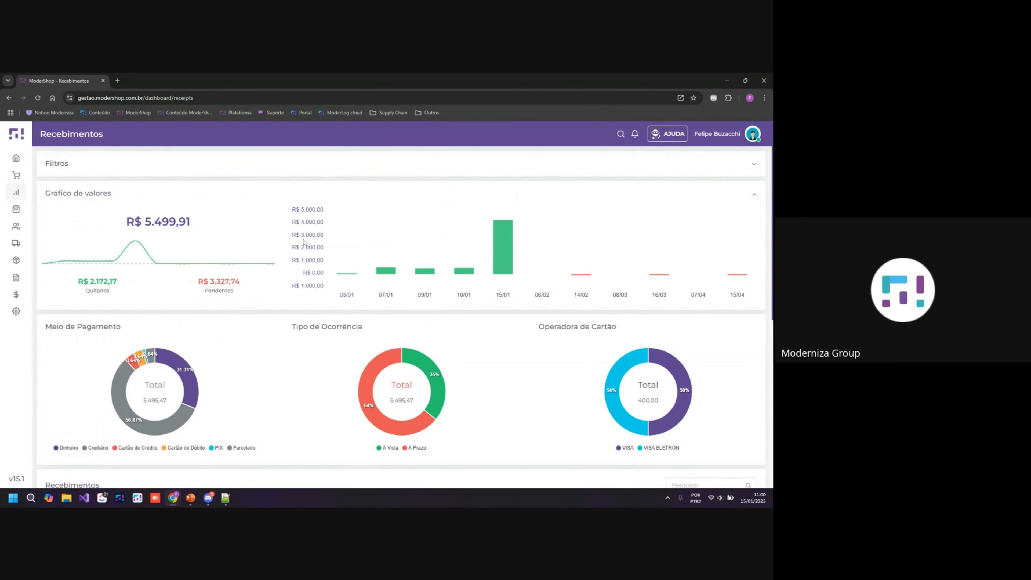
pyautogui.moveTo(34, 187)
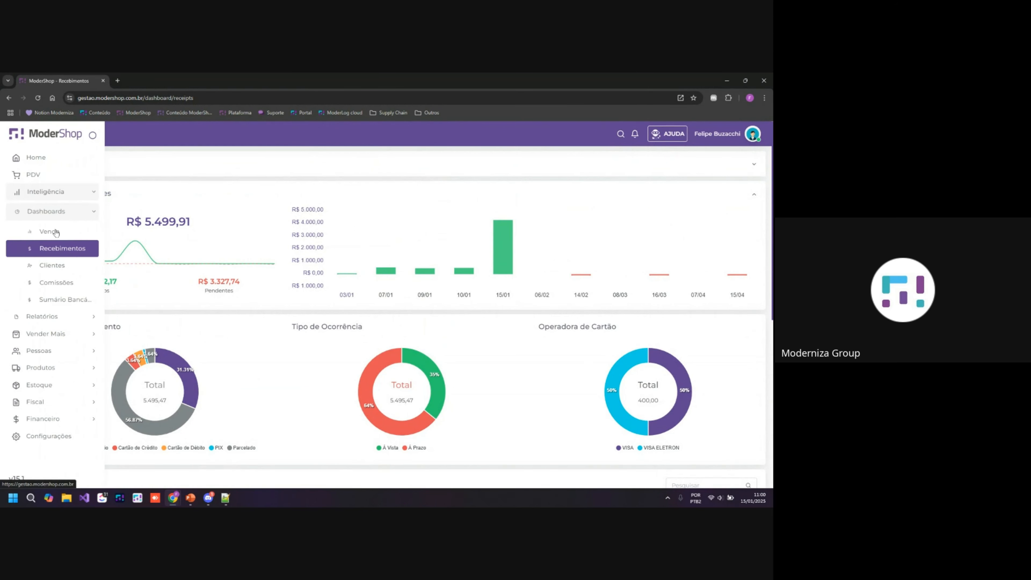
pyautogui.click(60, 300)
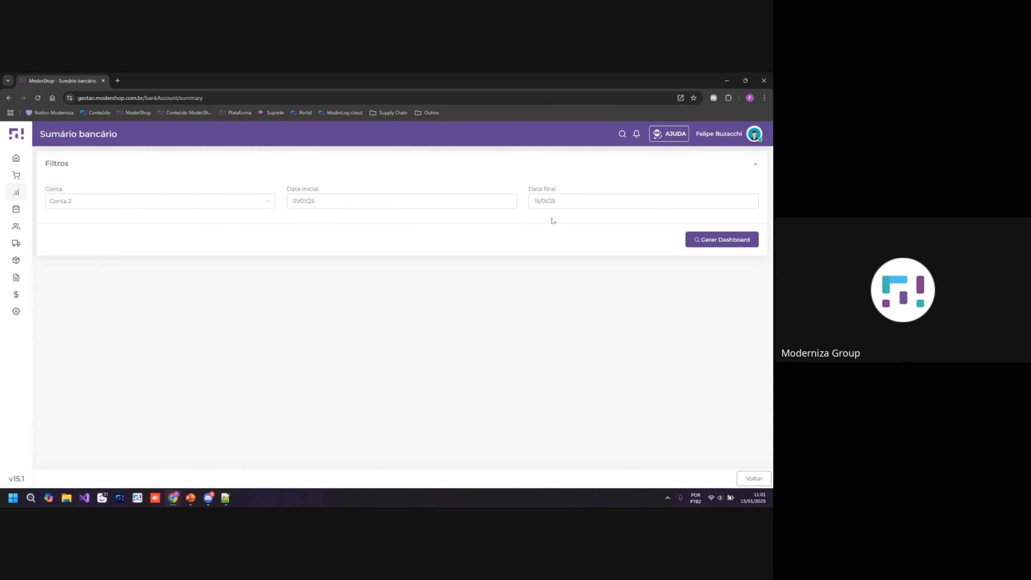
pyautogui.click(705, 239)
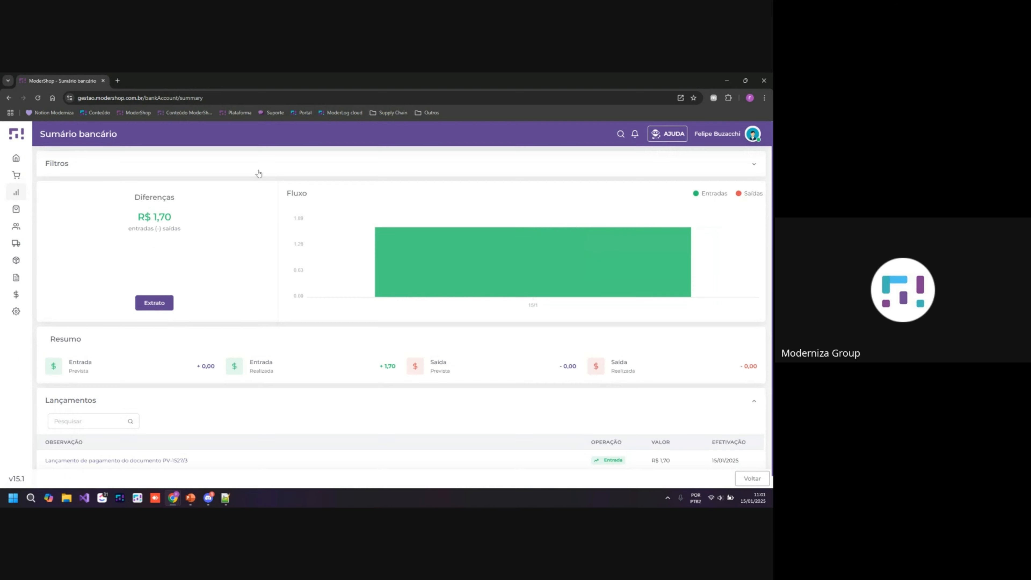
# Step: Set the bank summary's Data inicial to 01/11/2024 and regenerate the dashboard
pyautogui.click(258, 173)
pyautogui.click(328, 200)
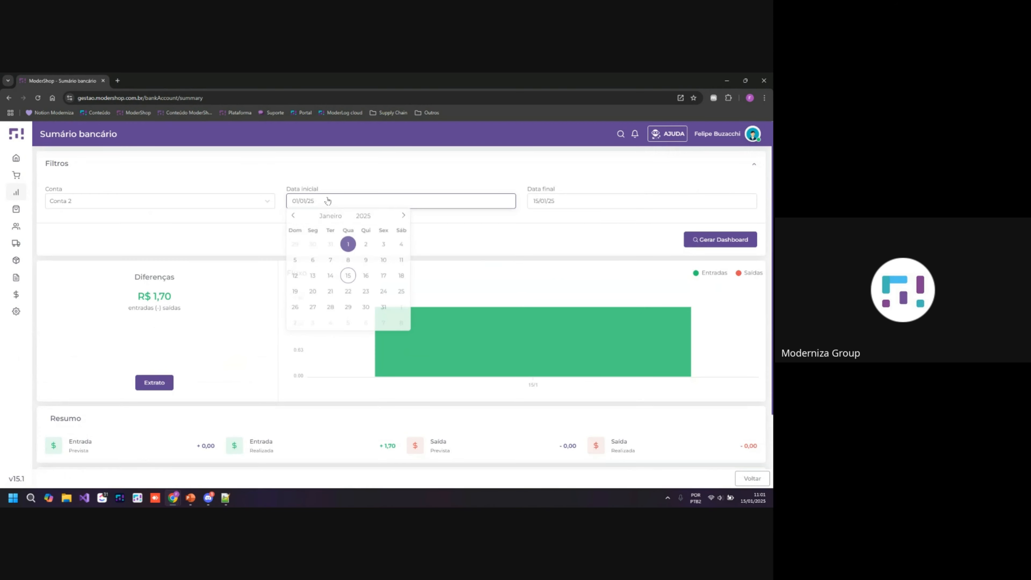
pyautogui.click(290, 217)
pyautogui.click(290, 217)
pyautogui.click(384, 246)
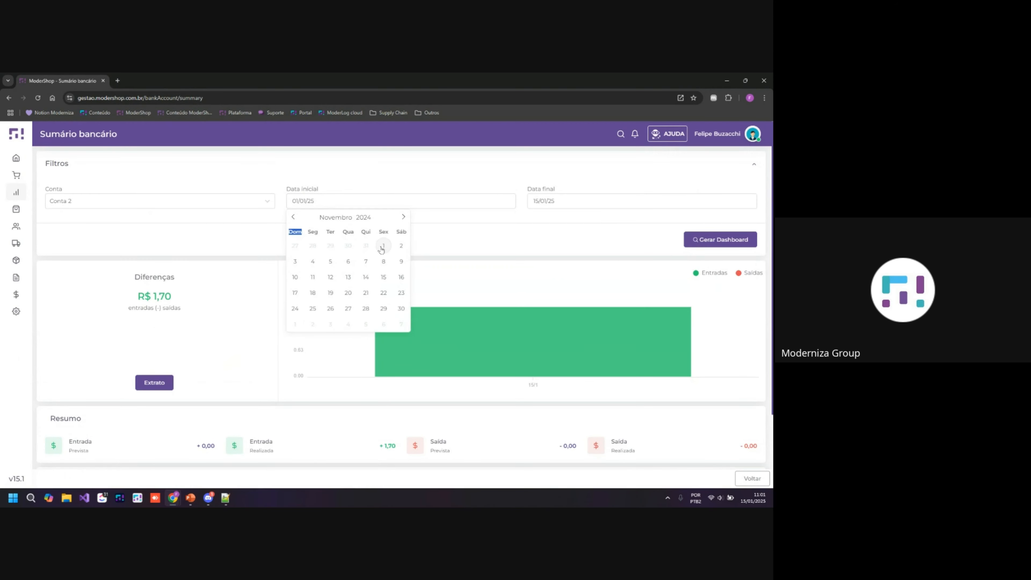
pyautogui.click(704, 242)
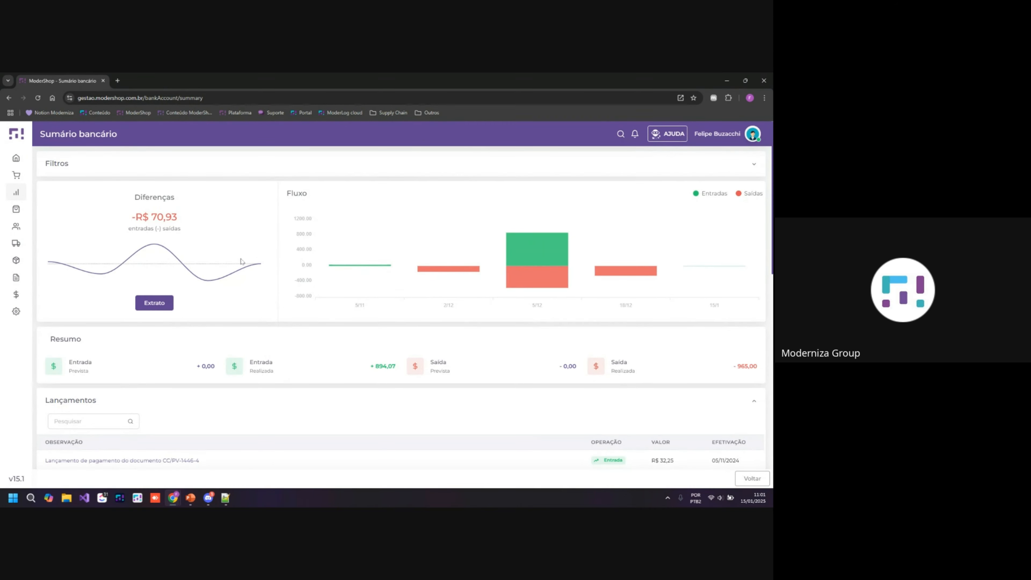
# Step: Review the bank summary's Fluxo, Resumo and Lançamentos, then view the Extrato de lançamentos and close it
pyautogui.scroll(-3, 185, 321)
pyautogui.scroll(2, 177, 340)
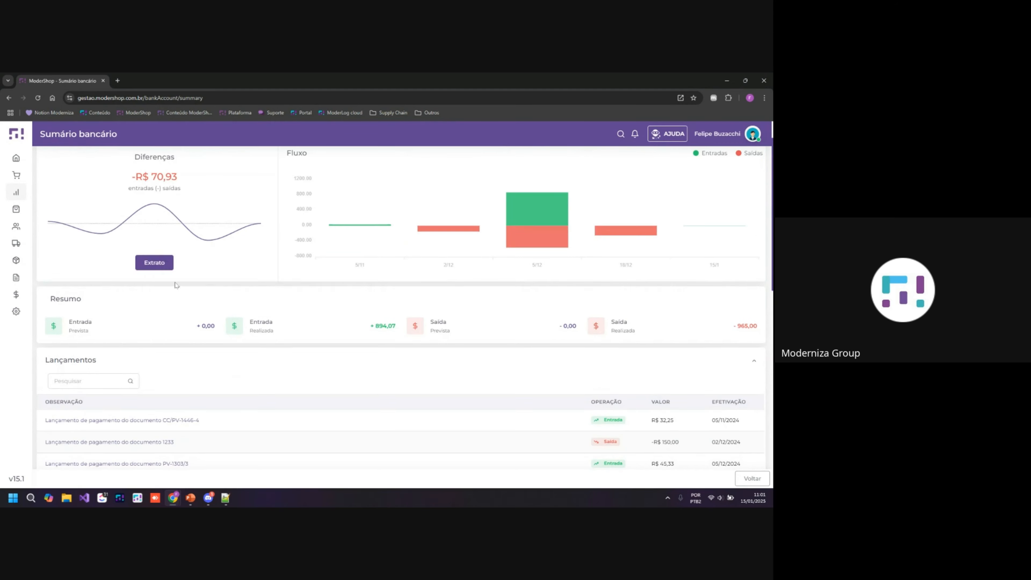
pyautogui.click(154, 263)
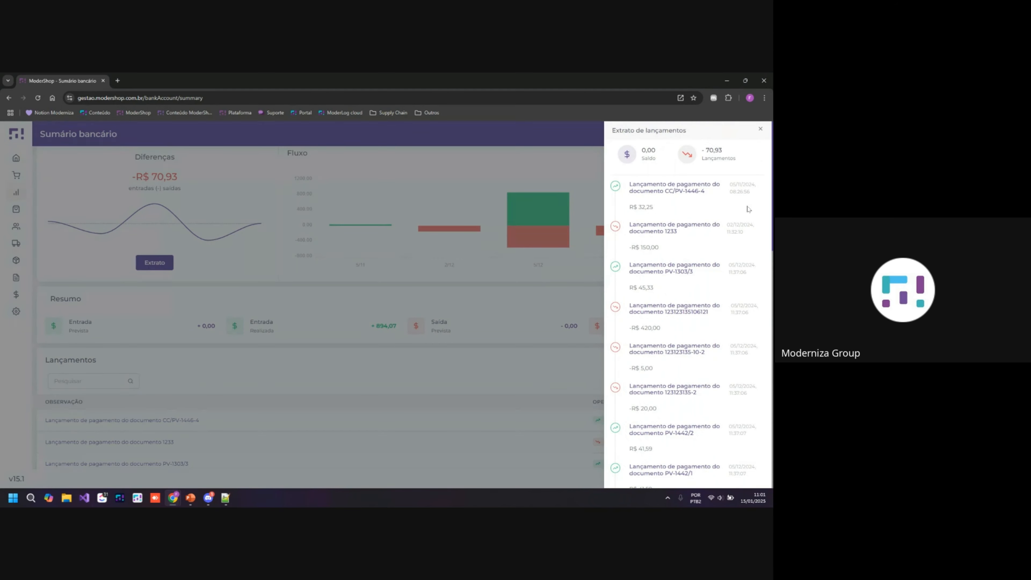
pyautogui.click(761, 129)
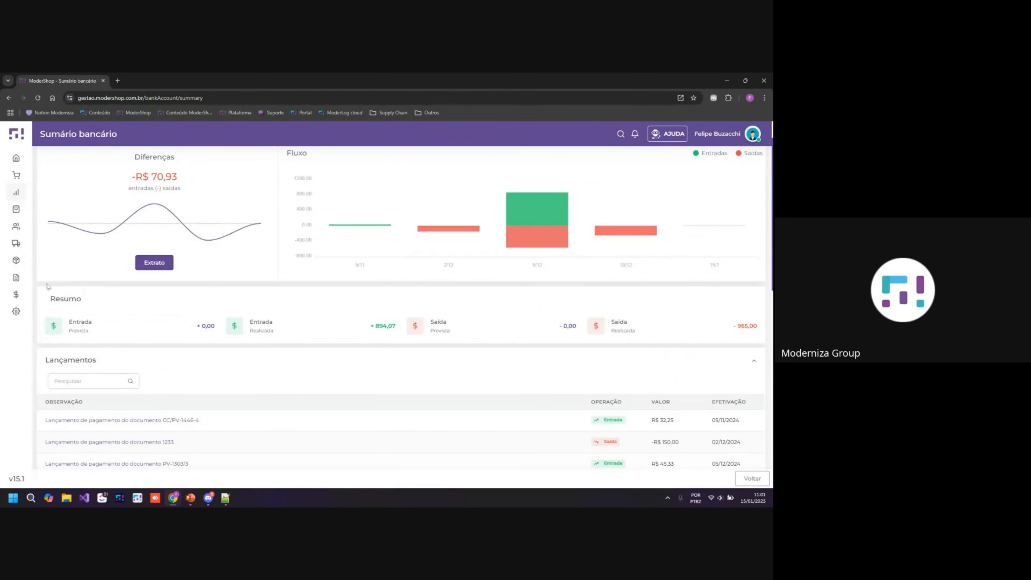
pyautogui.moveTo(30, 197)
pyautogui.scroll(1, 318, 306)
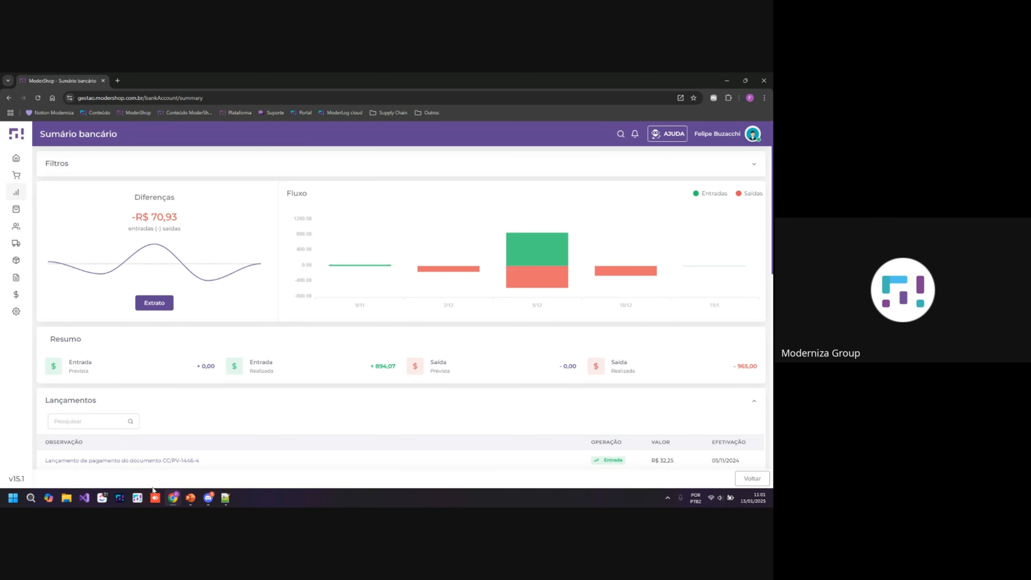
# Step: Switch to Discord, view the image of the Previsto, Realizado and Saldo dashboard in the browser, and return to Sumário bancário
pyautogui.click(208, 497)
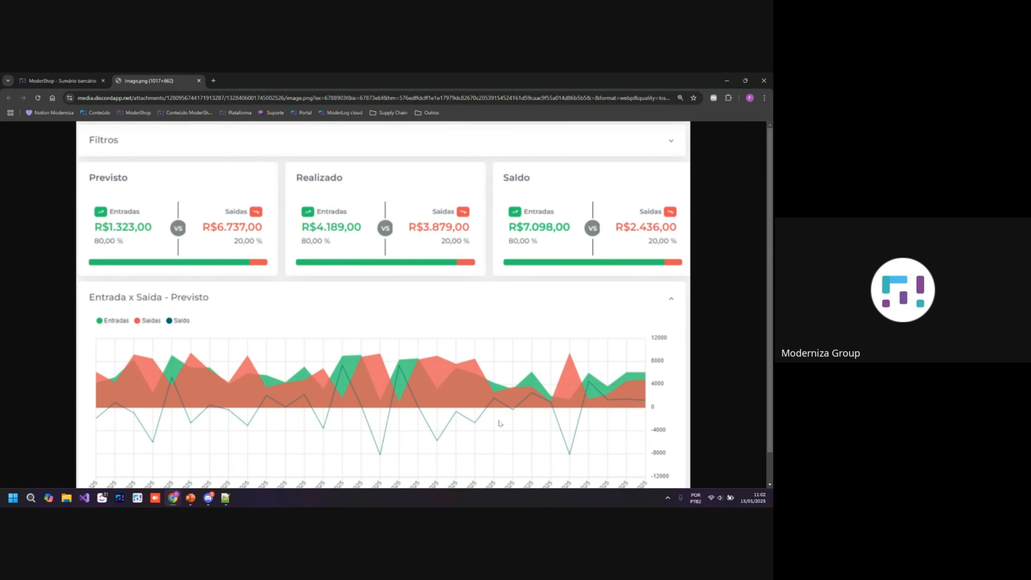
pyautogui.click(199, 80)
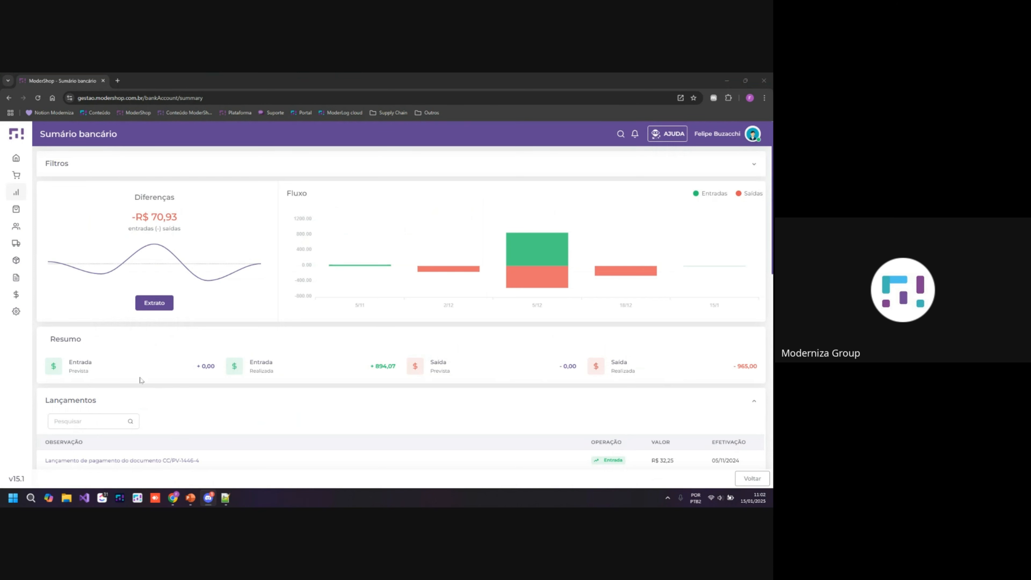
pyautogui.moveTo(32, 225)
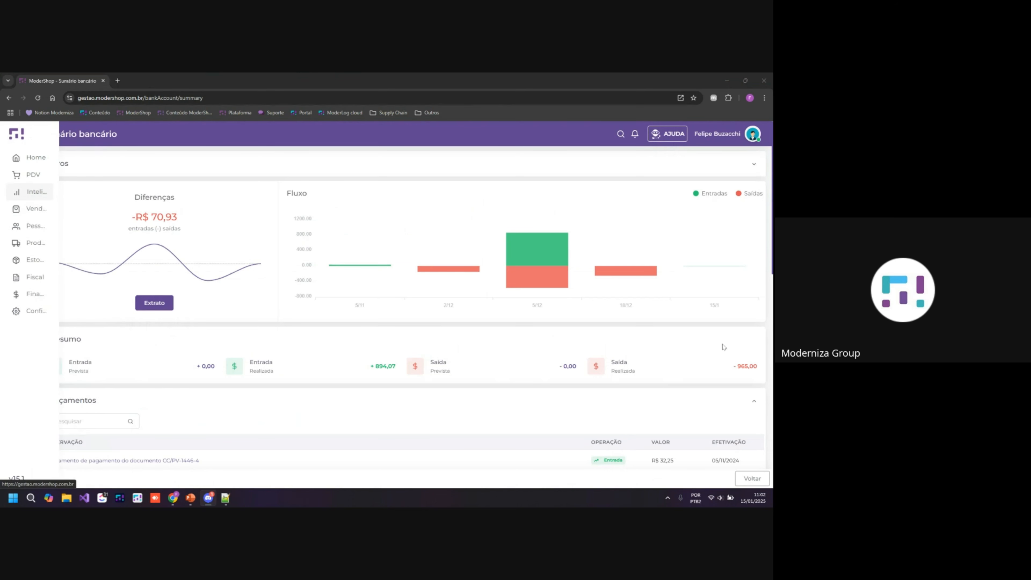
pyautogui.hotkey('alt', 'Tab')
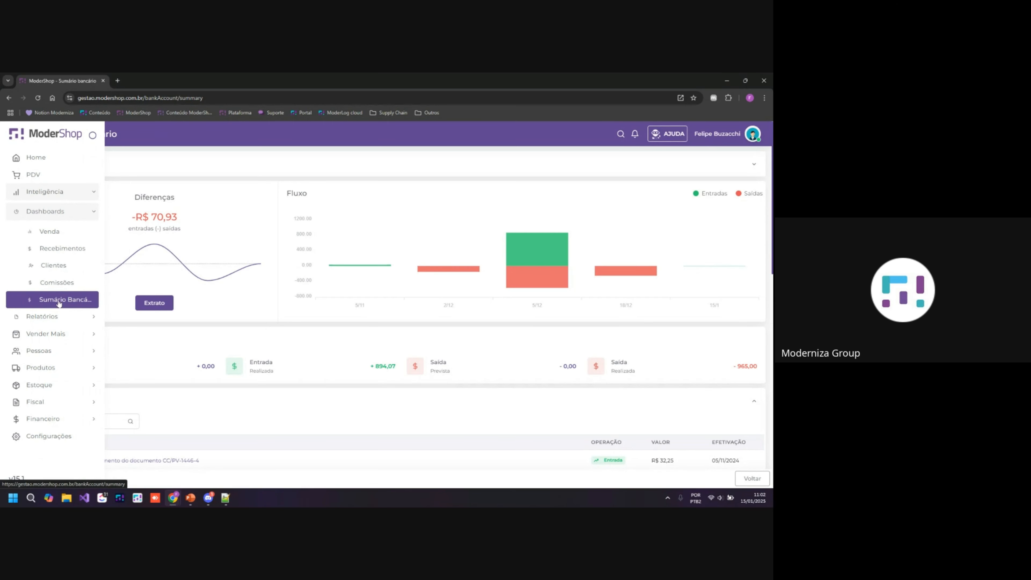
# Step: Open the Financeiro report under Inteligência and check its available Agrupamento options
pyautogui.click(49, 317)
pyautogui.click(47, 211)
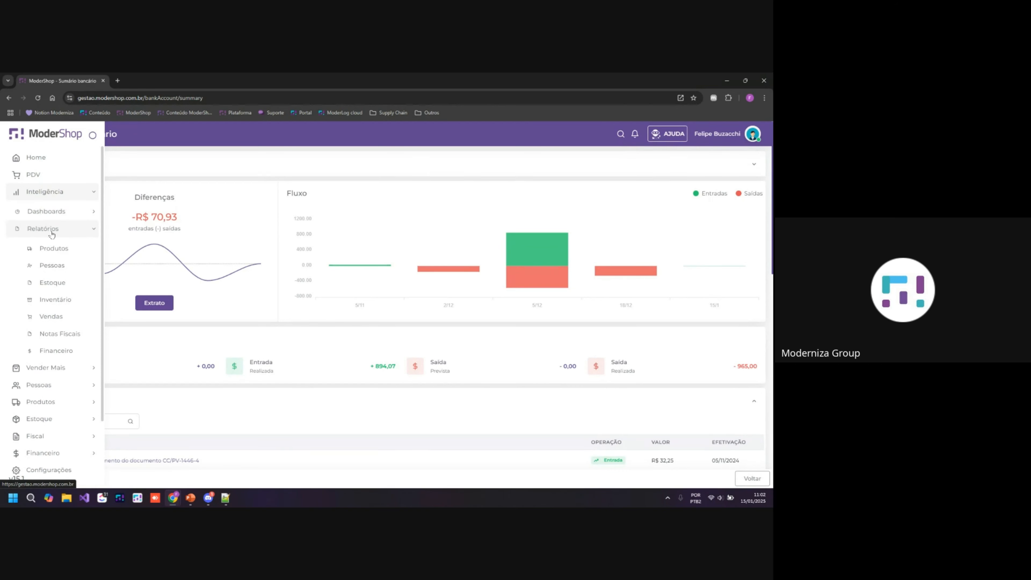
pyautogui.click(58, 351)
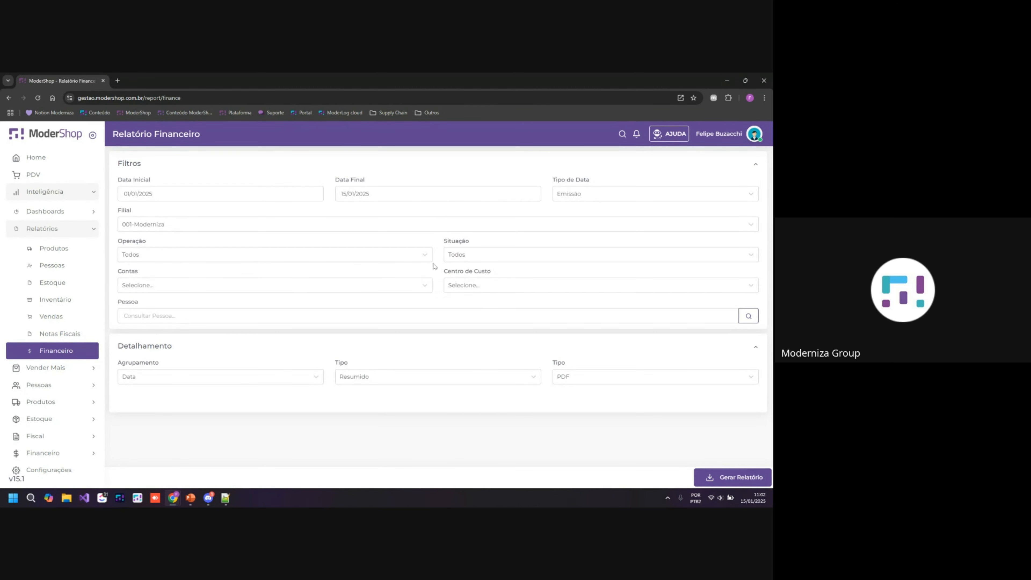
pyautogui.click(178, 378)
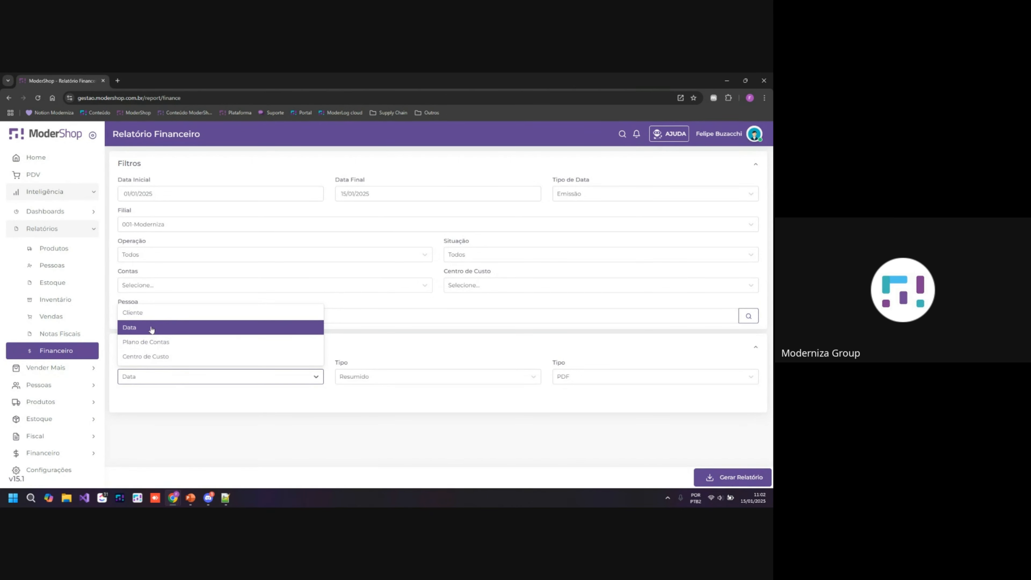
pyautogui.click(399, 405)
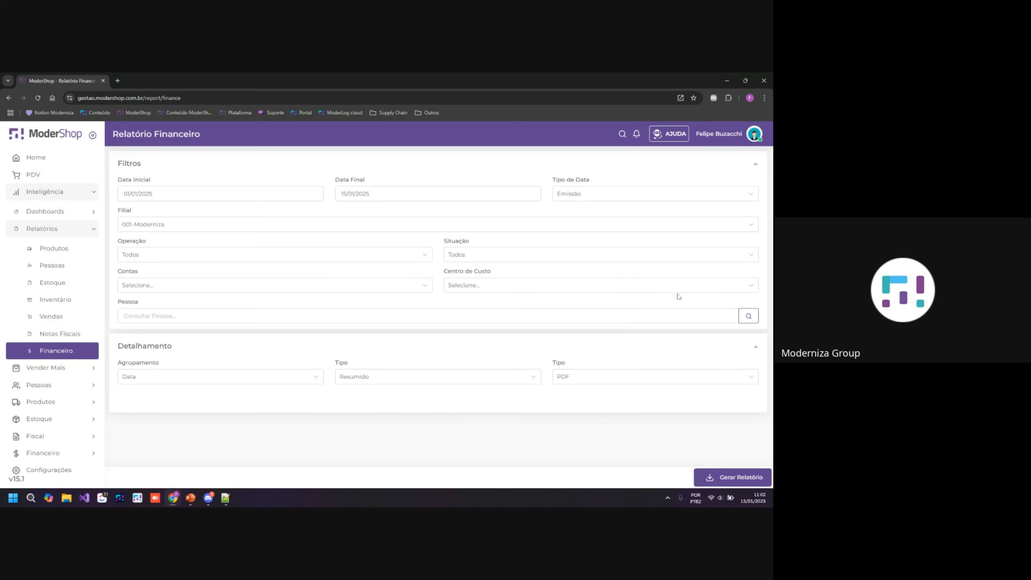
# Step: Set the financial report's Data Inicial to 01/11/2024 and generate it as a Resumido PDF grouped by Data
pyautogui.click(237, 195)
pyautogui.click(125, 209)
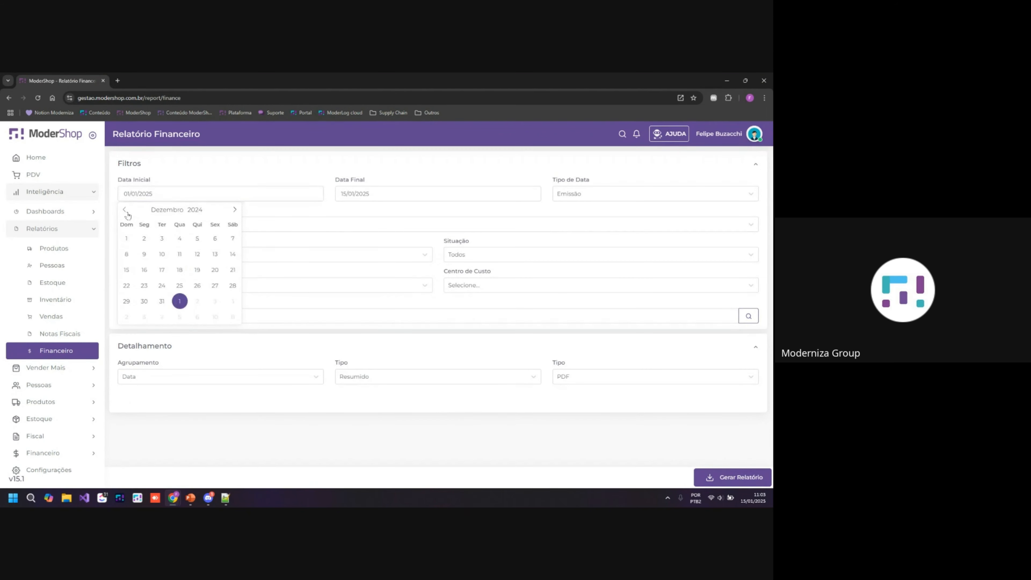
pyautogui.click(124, 209)
pyautogui.click(226, 242)
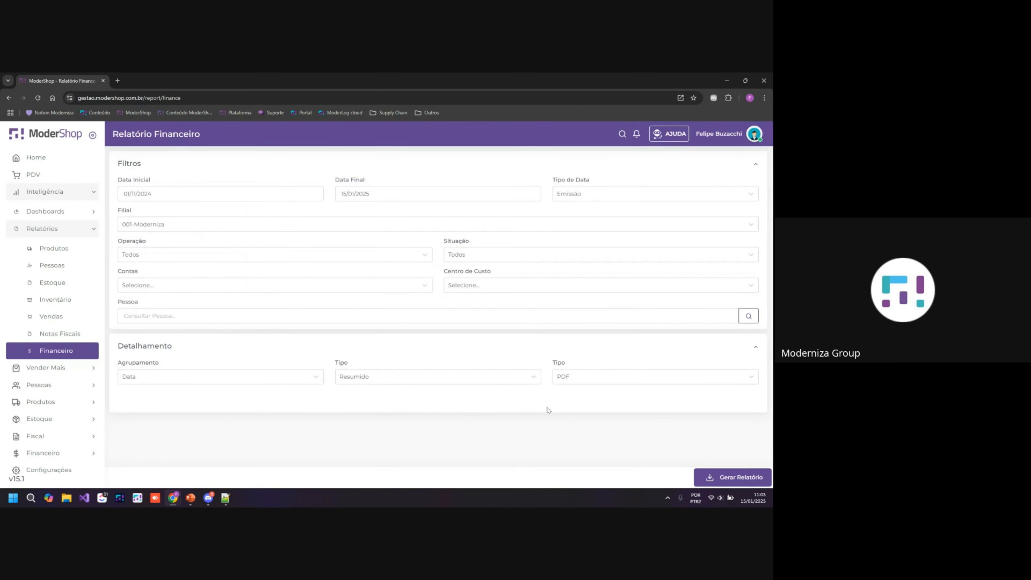
pyautogui.click(733, 477)
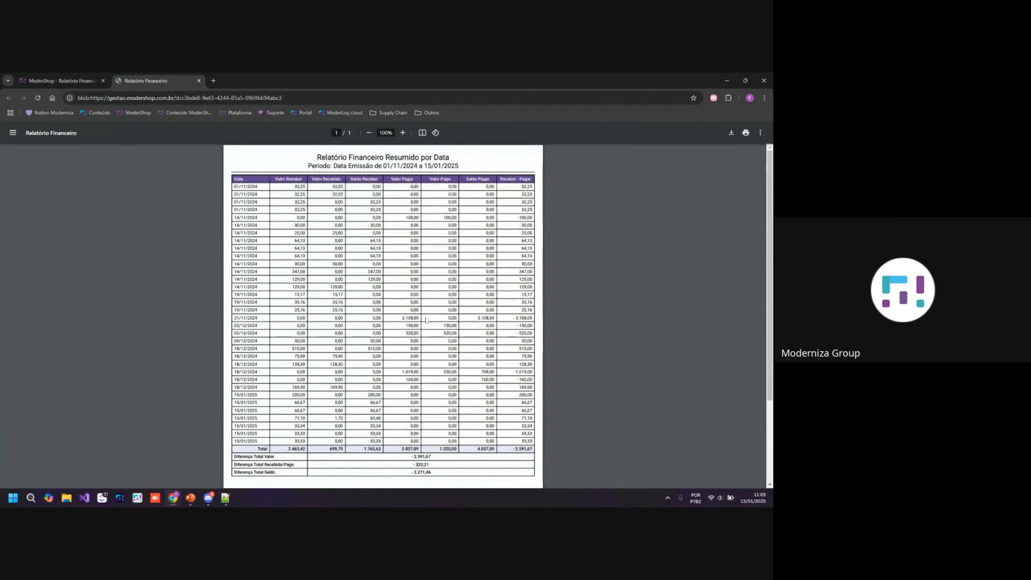
# Step: Review the summarized report's entries by date and its totals, then close the PDF
pyautogui.scroll(3, 431, 314)
pyautogui.scroll(3, 431, 314)
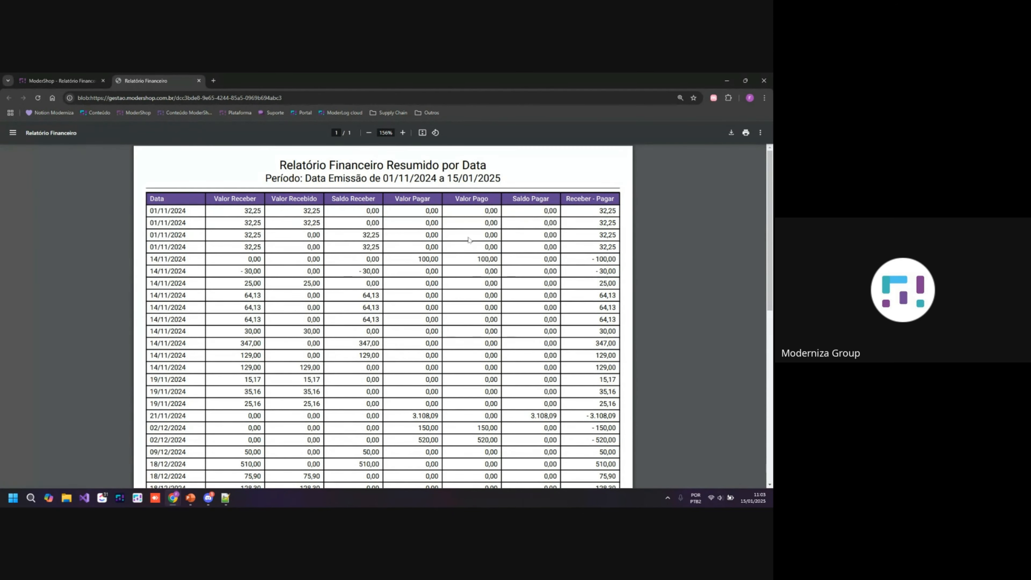
pyautogui.scroll(-8, 469, 239)
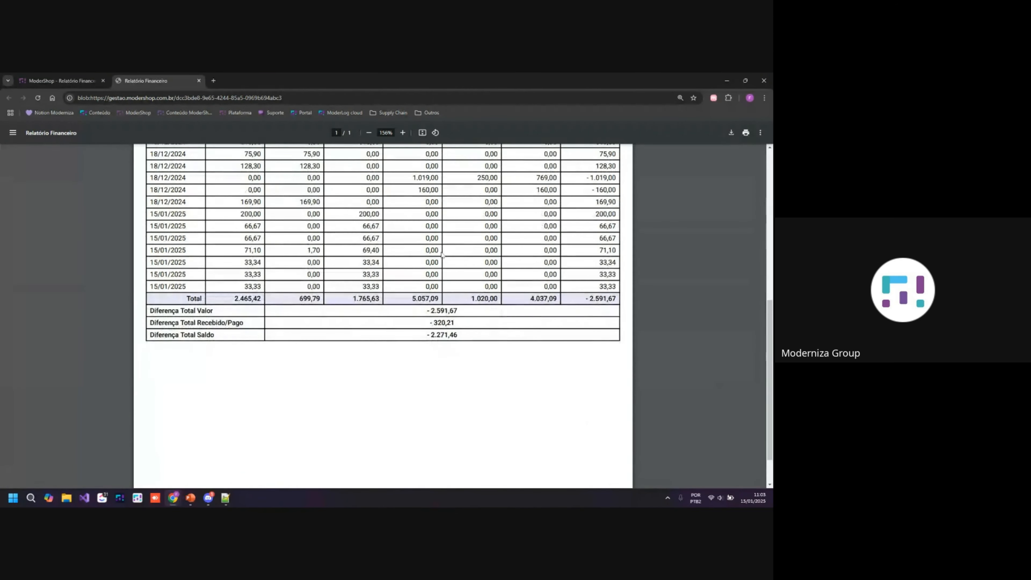
pyautogui.click(199, 81)
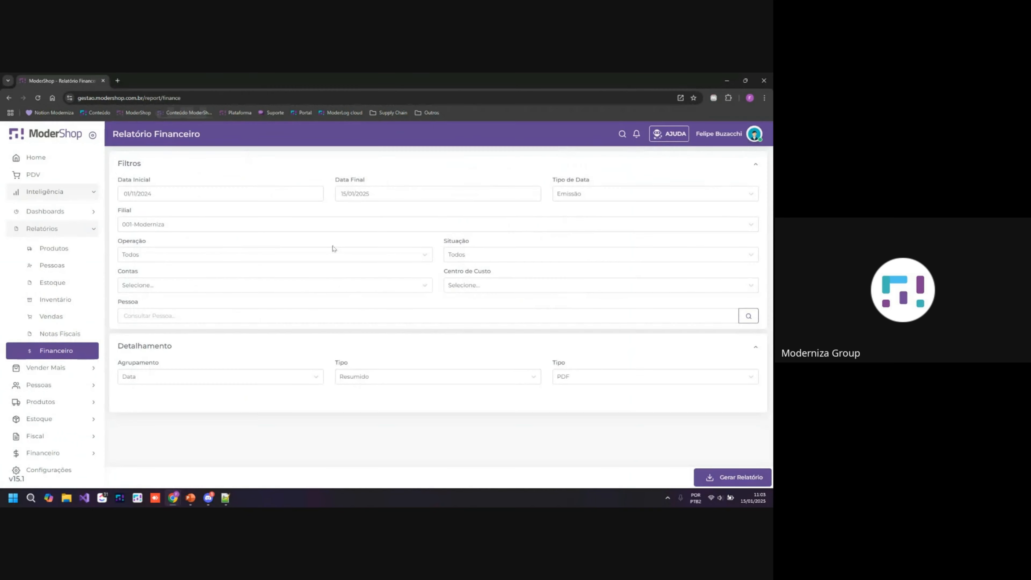
# Step: Switch the financial report's output format to EXCEL and back to PDF
pyautogui.click(589, 378)
pyautogui.click(576, 360)
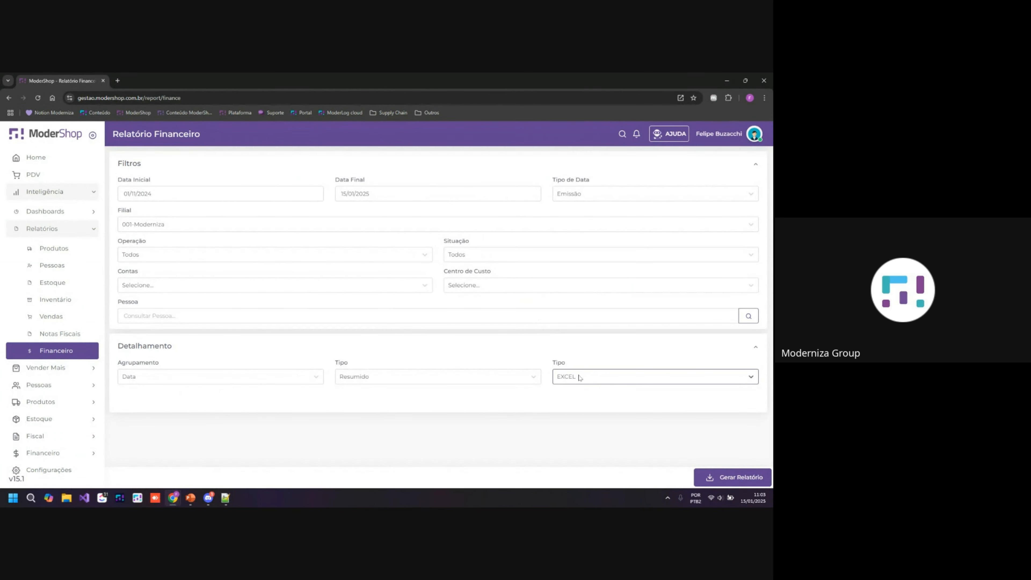
pyautogui.click(580, 378)
pyautogui.click(570, 343)
# Step: Set the report's detail type to Detalhado and its Agrupamento to Plano de Contas, and generate the PDF
pyautogui.click(438, 378)
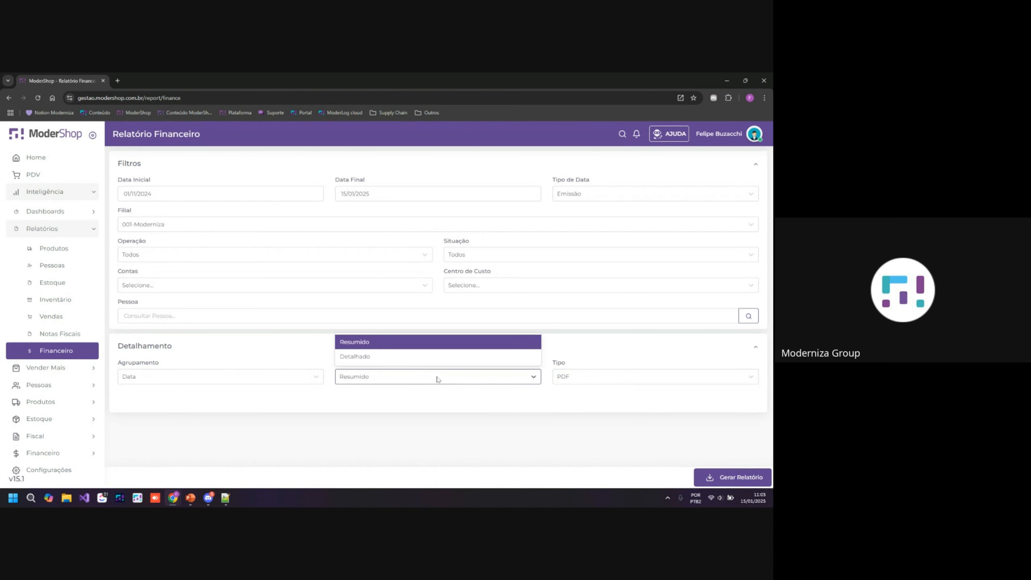
pyautogui.click(406, 358)
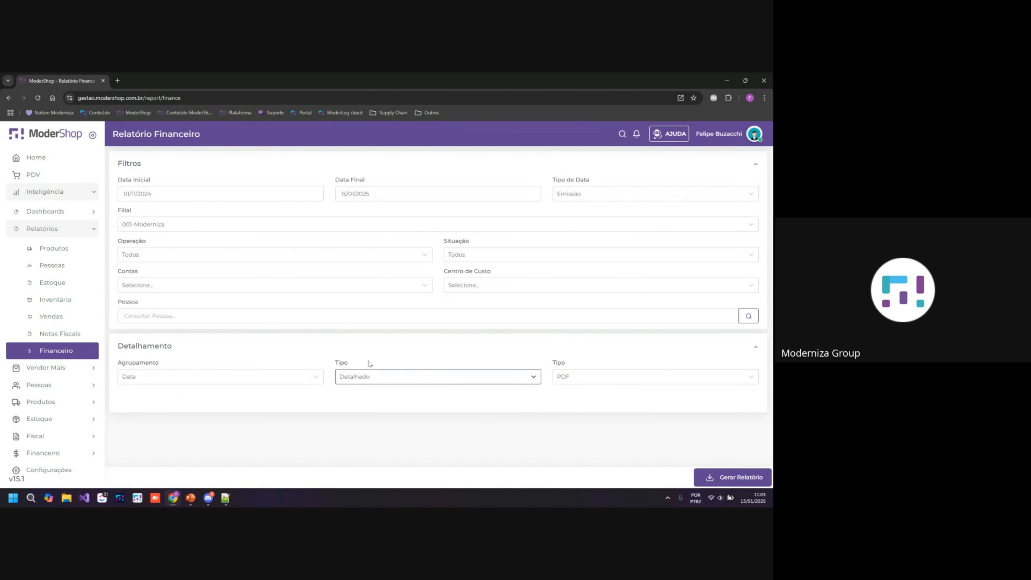
pyautogui.click(258, 376)
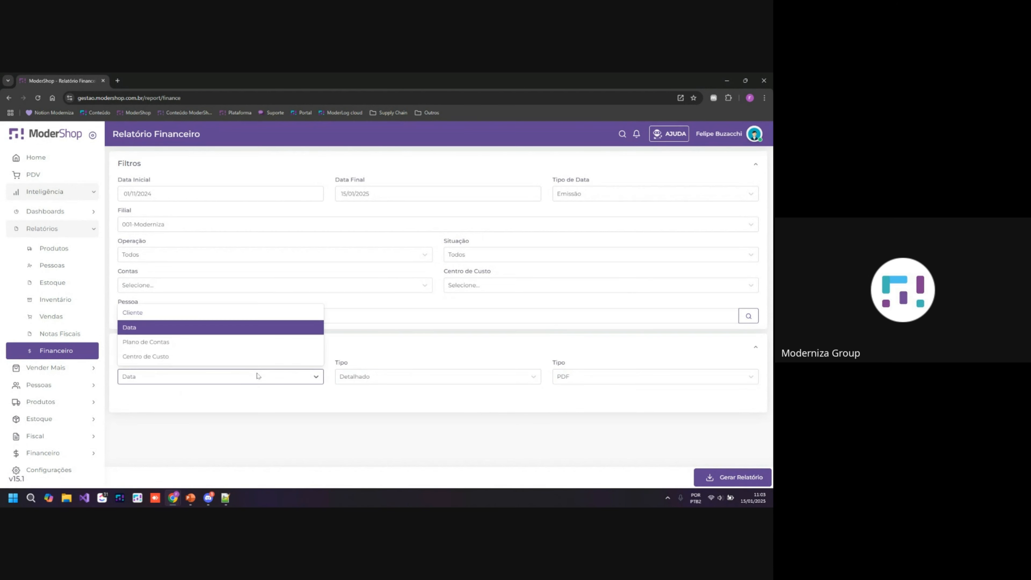
pyautogui.click(165, 346)
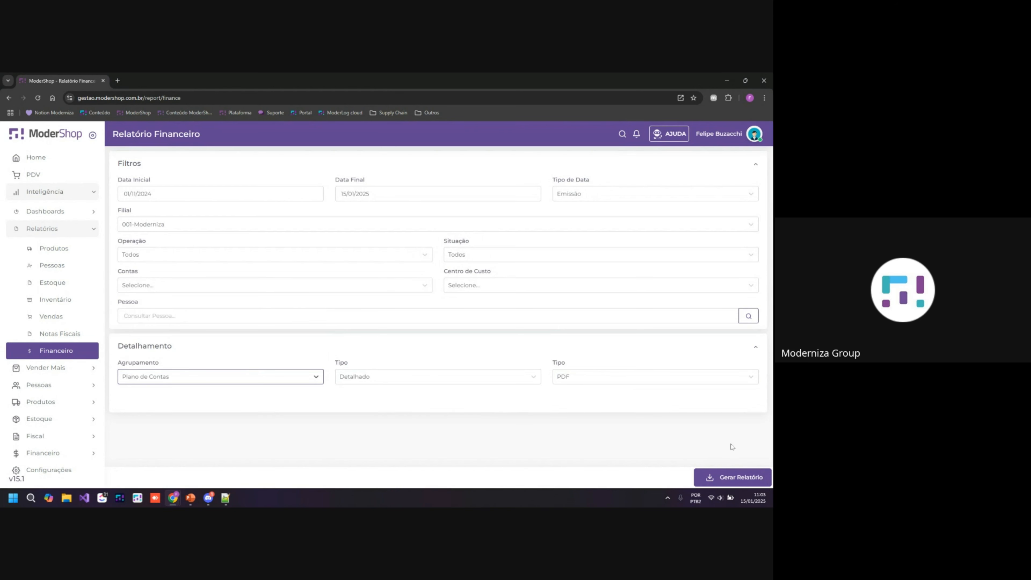
pyautogui.click(732, 477)
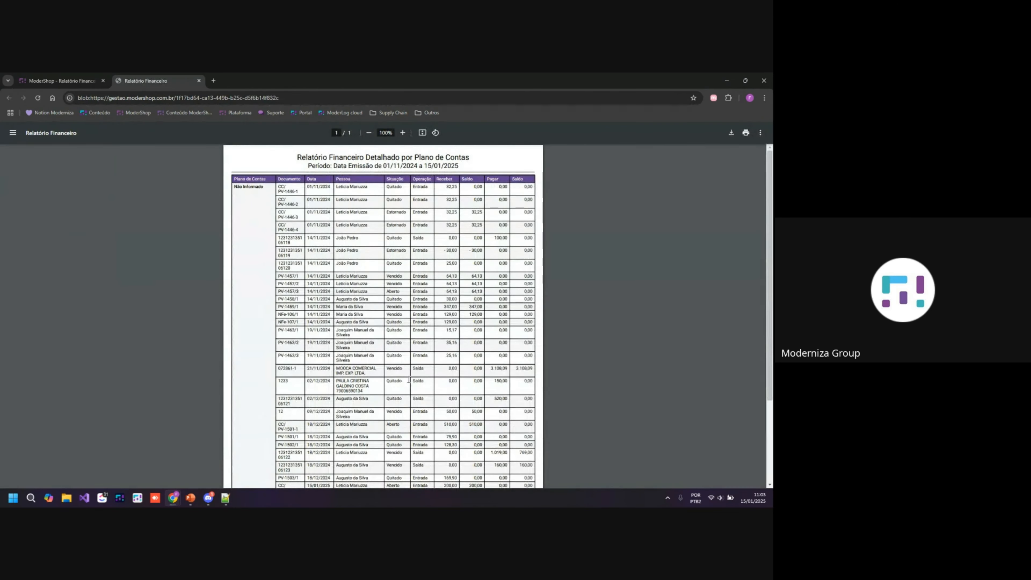
# Step: Review the detailed report's documents grouped by Plano de Contas, then close the PDF
pyautogui.scroll(-3, 401, 375)
pyautogui.scroll(5, 404, 376)
pyautogui.keyDown('ctrl'); pyautogui.scroll(3, 381, 363); pyautogui.keyUp('ctrl')
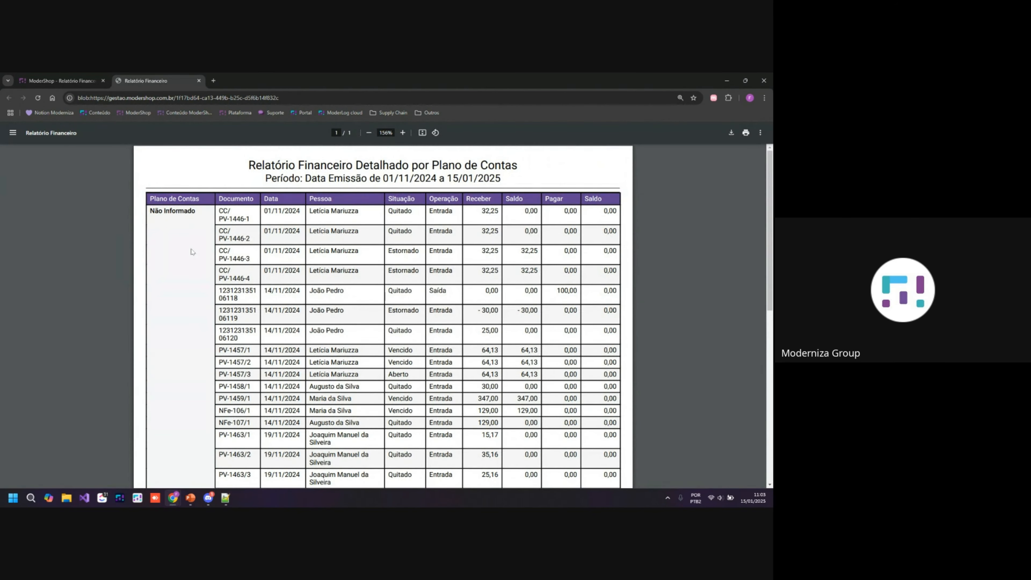
pyautogui.scroll(-3, 252, 247)
pyautogui.scroll(3, 240, 195)
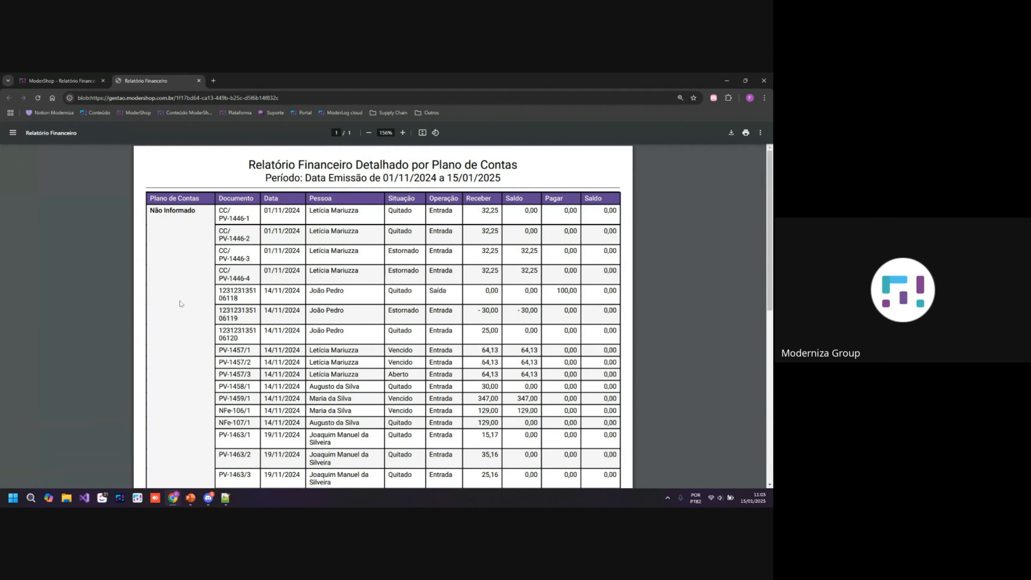
pyautogui.click(198, 80)
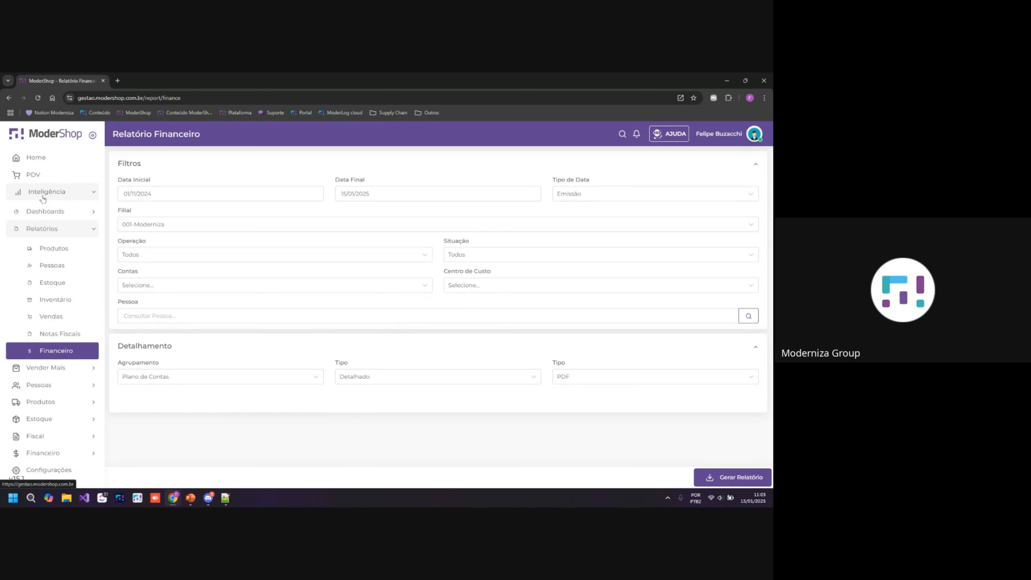
# Step: Check the list of available Dashboards, then collapse the Inteligência section and return to the Home page
pyautogui.click(44, 210)
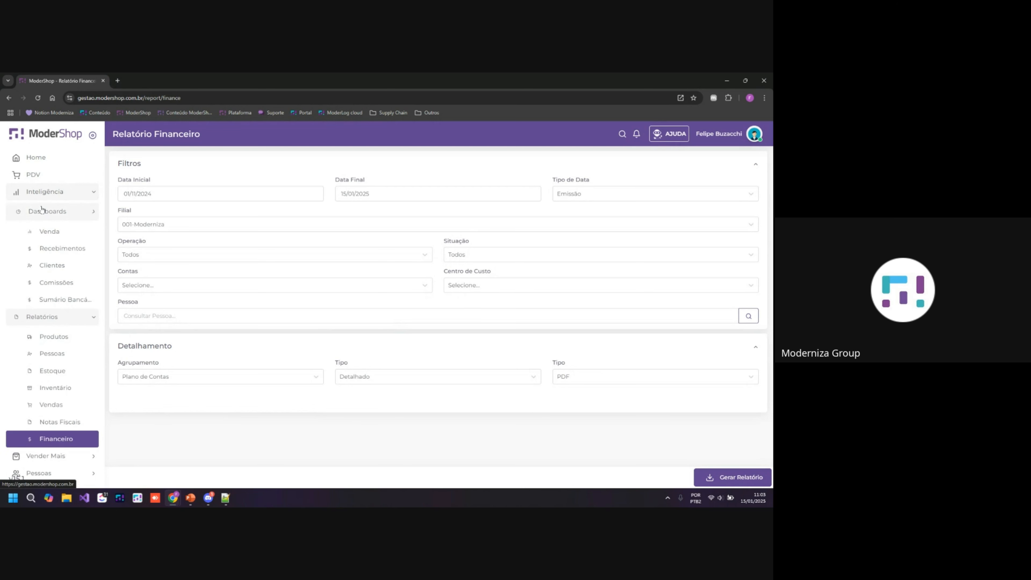
pyautogui.click(68, 215)
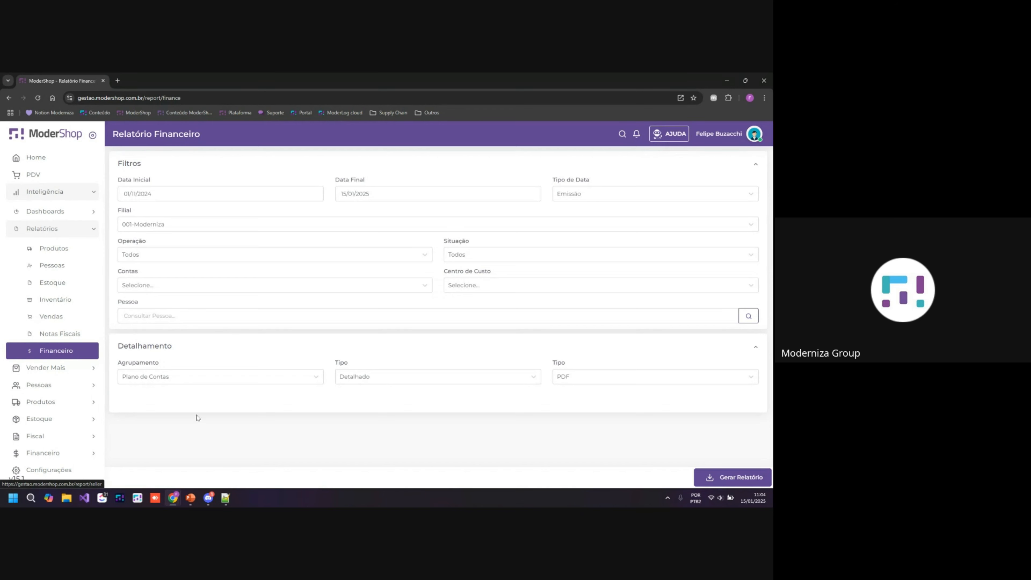
pyautogui.click(226, 499)
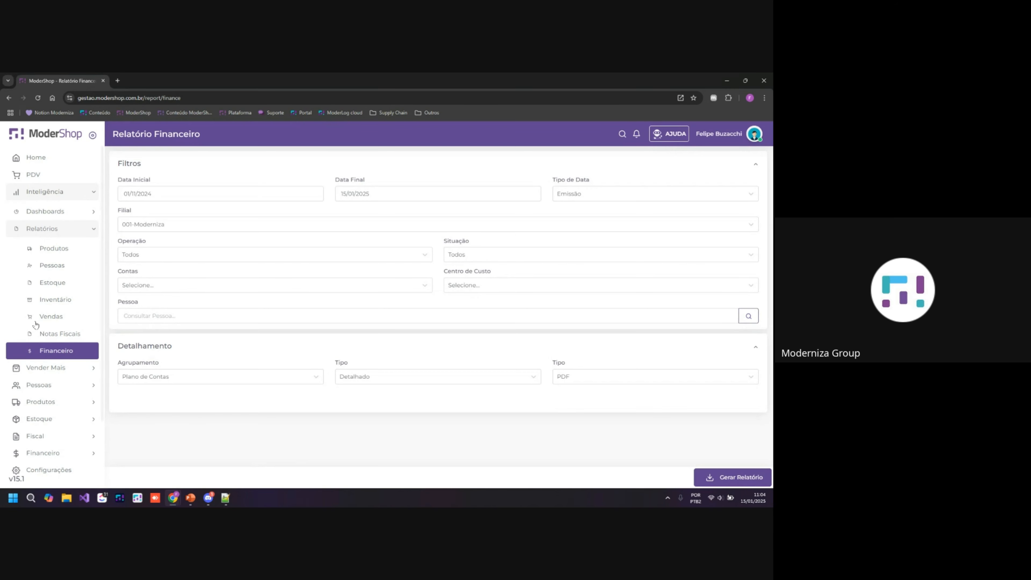
pyautogui.click(67, 193)
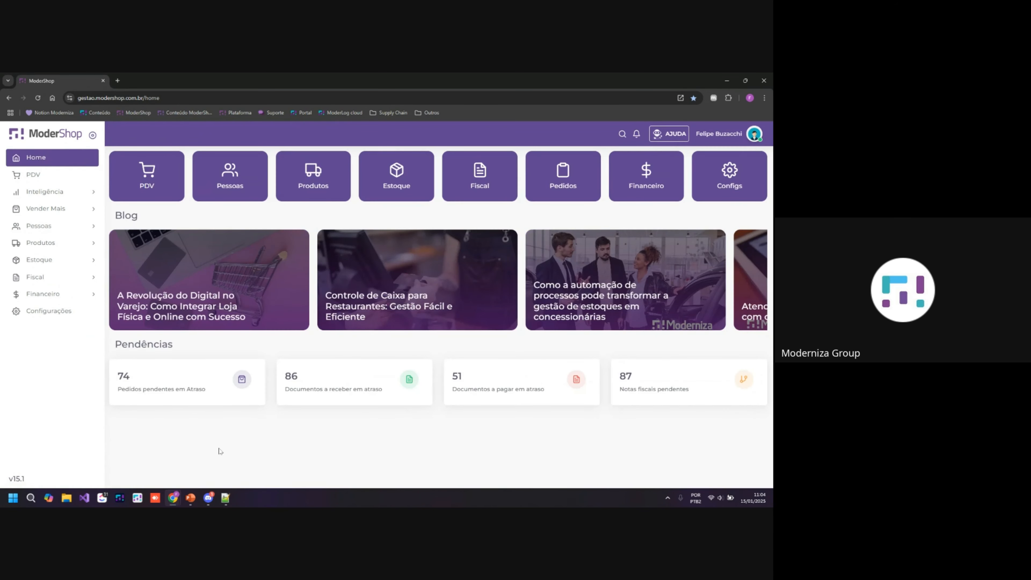